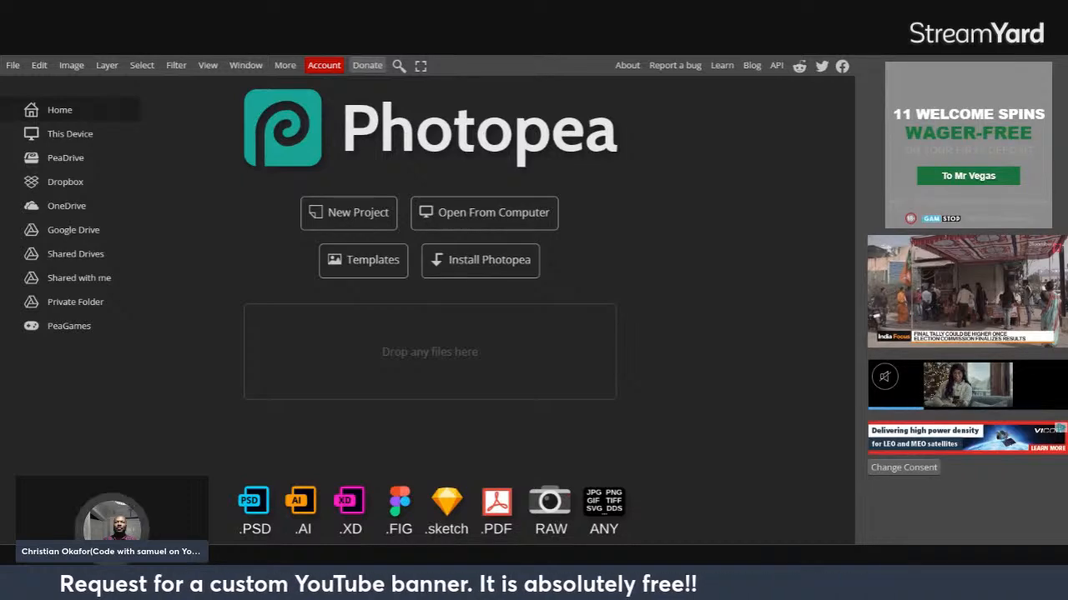
Switch to the Google Images results for YouTube banner templates and examine the template previews for the canvas and safe-area dimensions.
{"action": "key", "text": "ctrl+Tab"}
{"action": "mouse_move", "coordinate": [718, 357]}
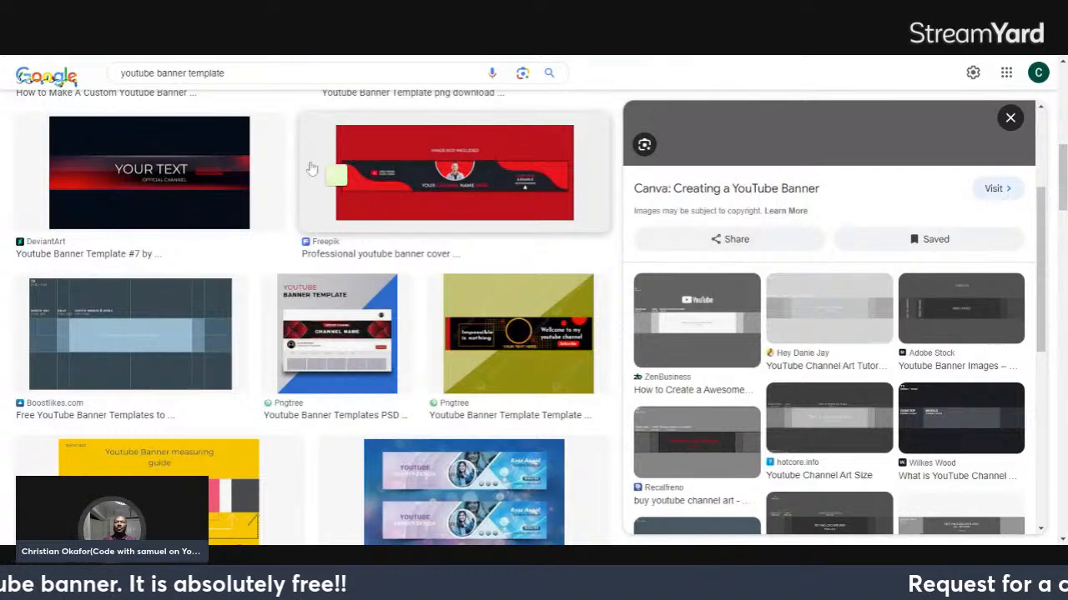
{"action": "mouse_move", "coordinate": [754, 319]}
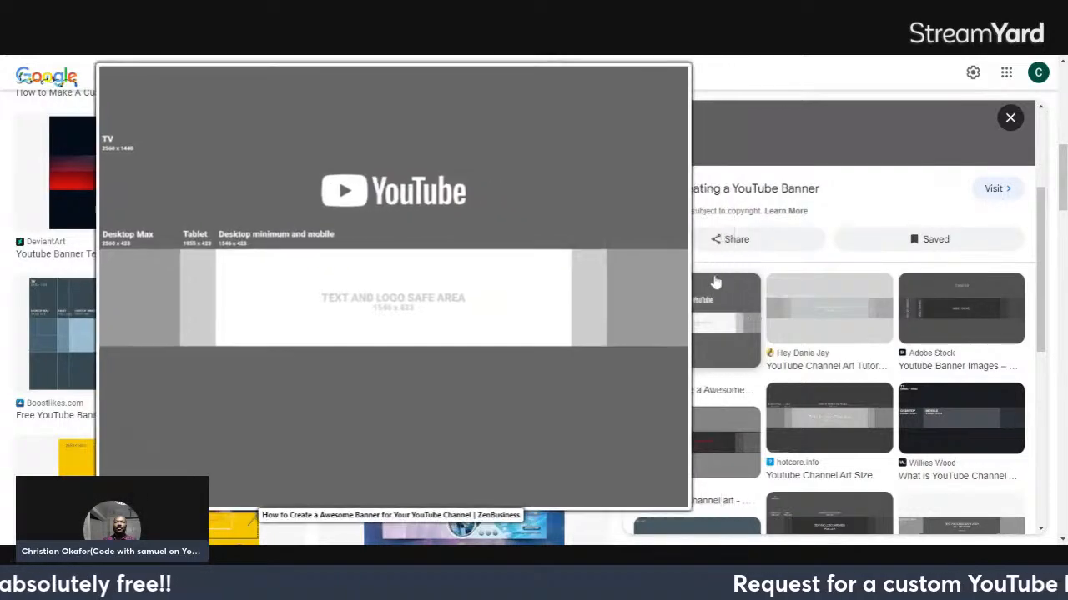
{"action": "scroll", "coordinate": [714, 283], "scroll_direction": "down", "scroll_amount": 4}
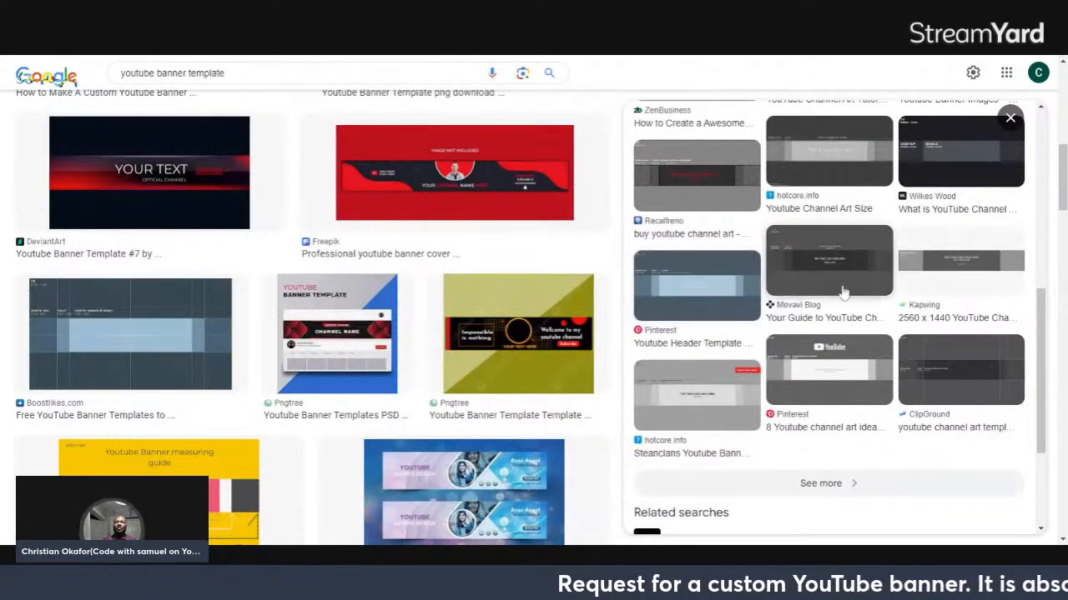
{"action": "mouse_move", "coordinate": [836, 274]}
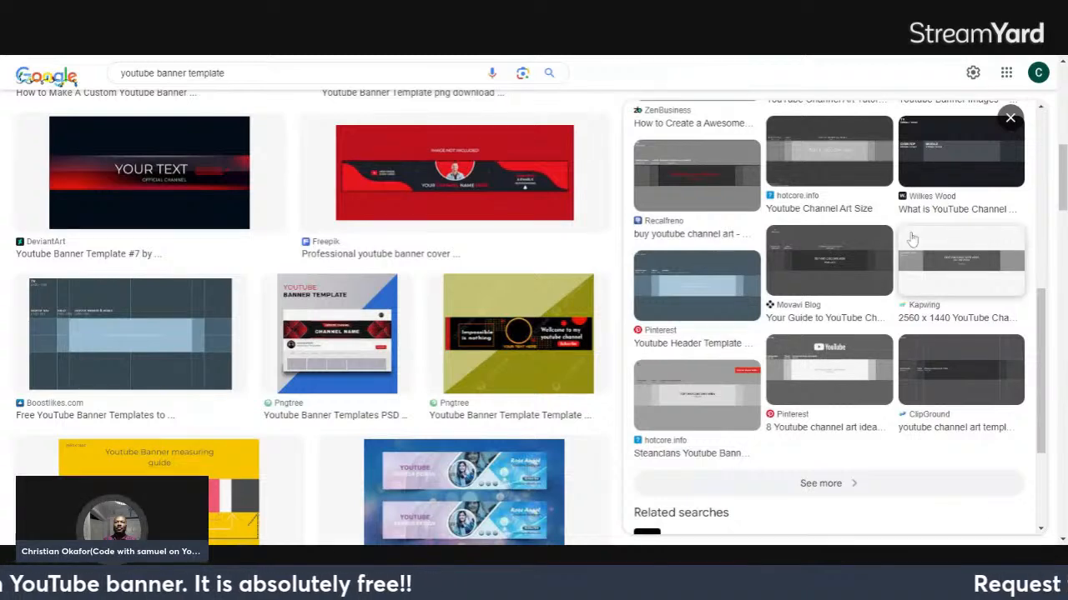
{"action": "mouse_move", "coordinate": [941, 177]}
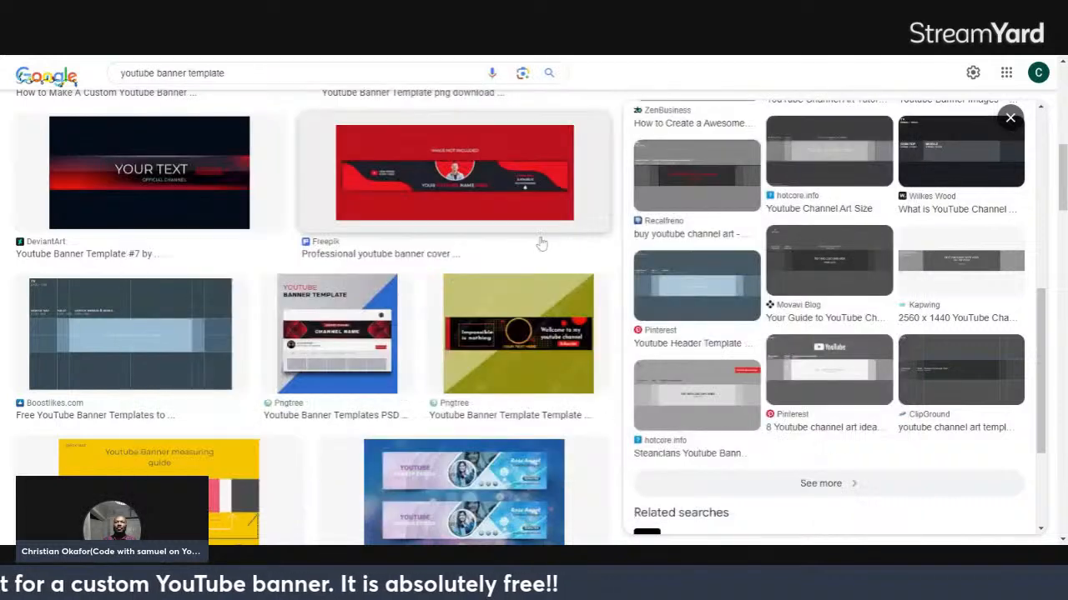
{"action": "mouse_move", "coordinate": [825, 269]}
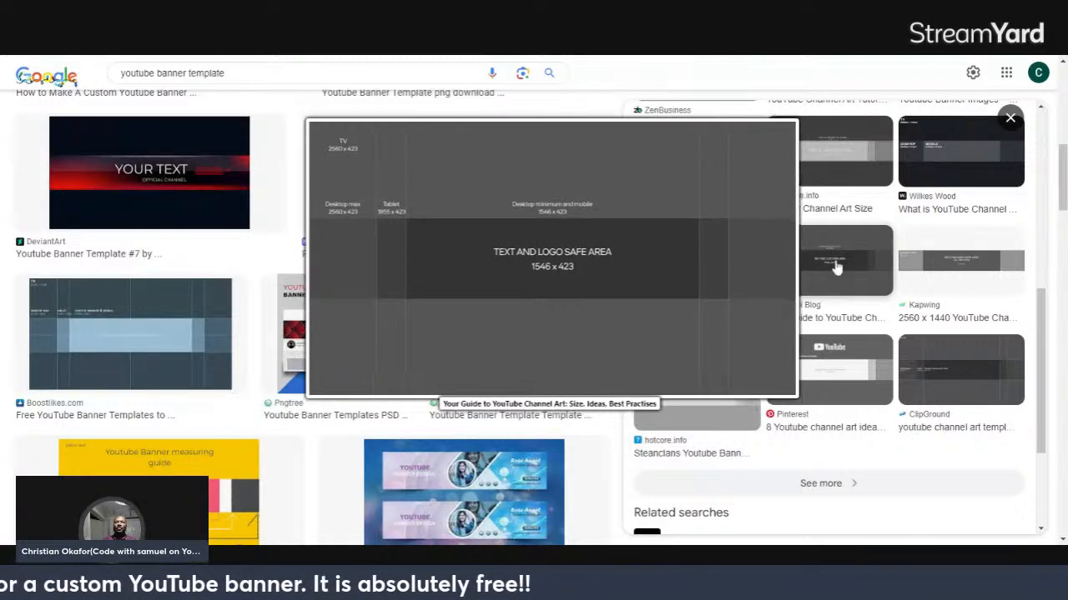
{"action": "mouse_move", "coordinate": [926, 367]}
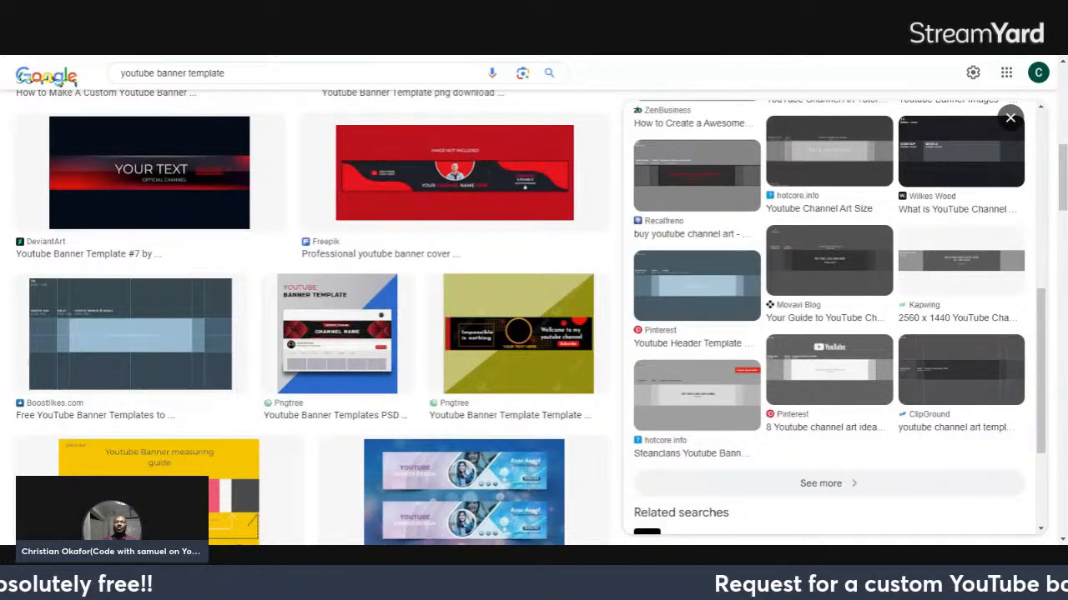
Switch back to Photopea and create a new project 2560 pixels wide and 1440 pixels high with a white background.
{"action": "key", "text": "ctrl+Tab"}
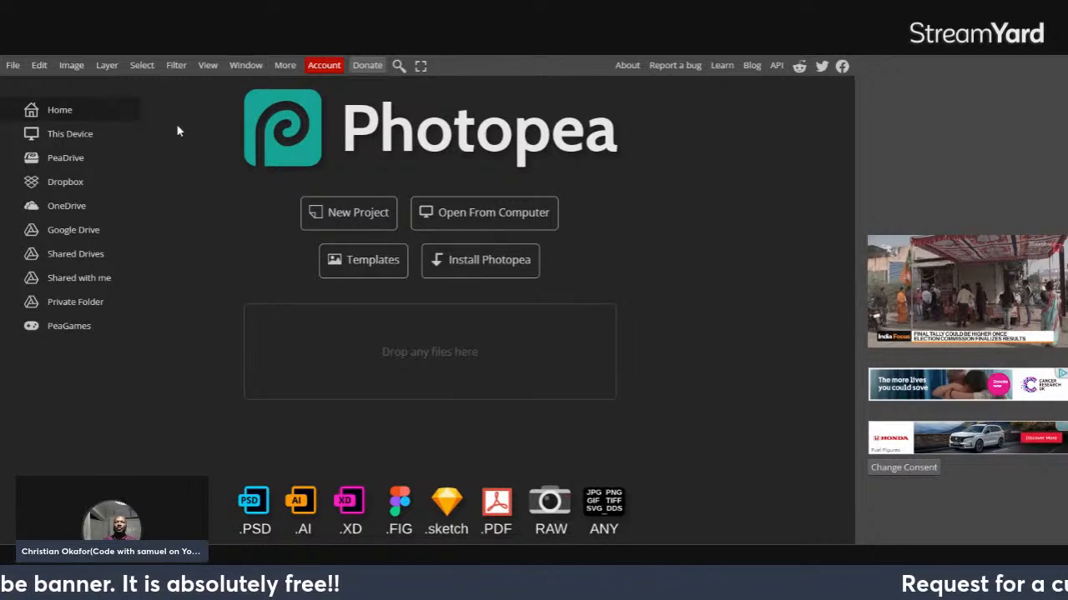
{"action": "left_click", "coordinate": [359, 218]}
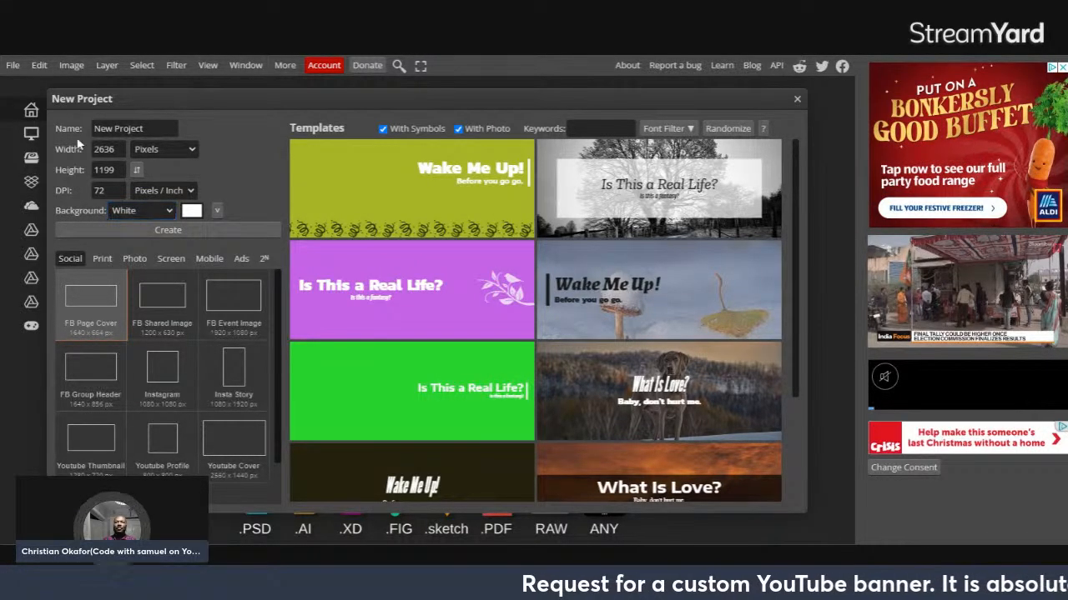
{"action": "left_click", "coordinate": [114, 149]}
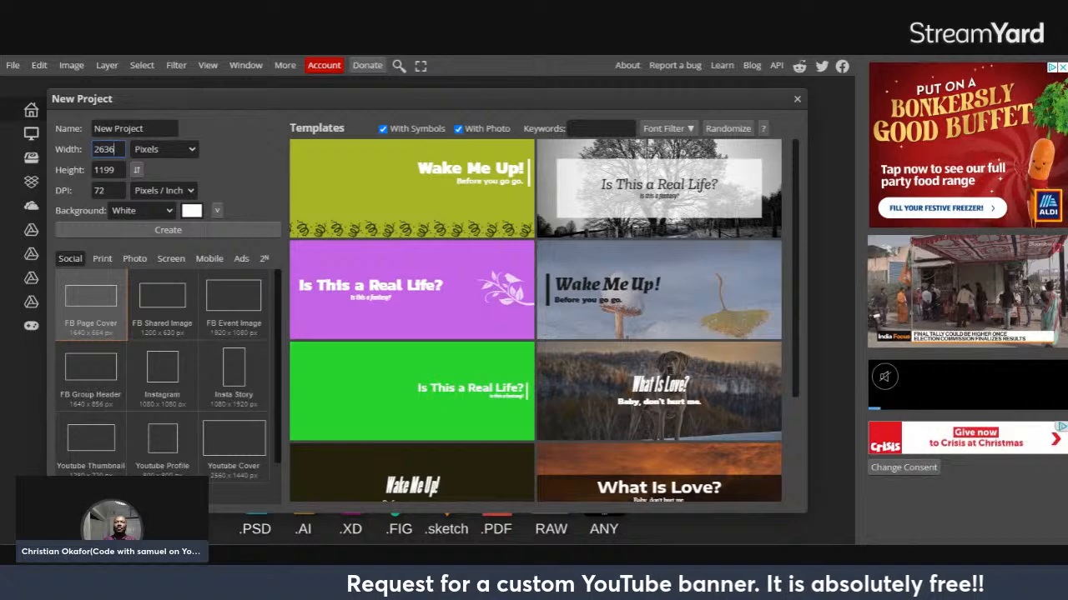
{"action": "key", "text": "BackSpace"}
{"action": "key", "text": "BackSpace"}
{"action": "key", "text": "BackSpace"}
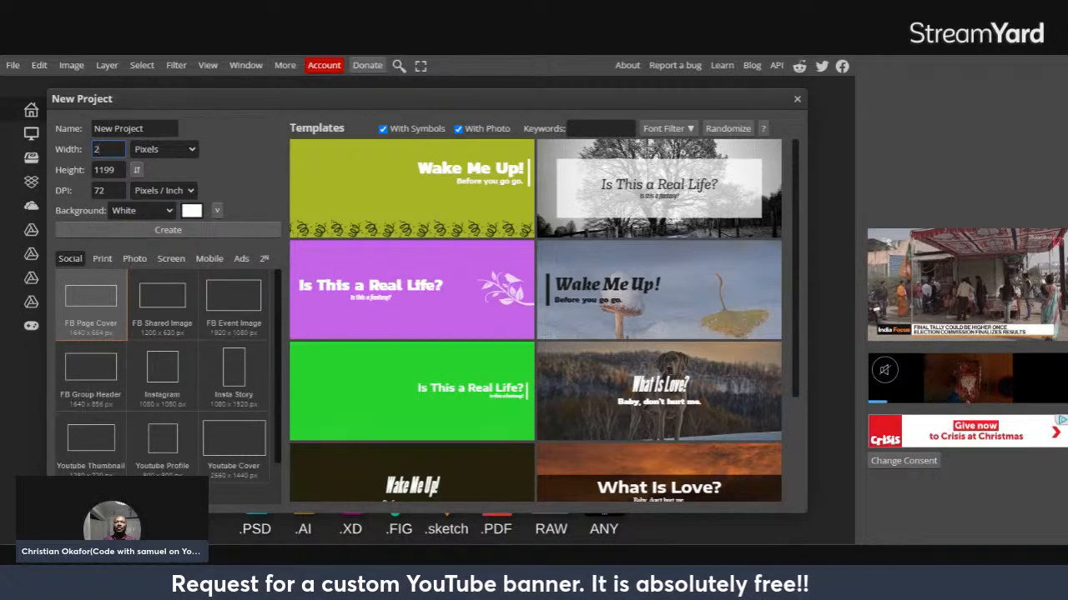
{"action": "type", "text": "560"}
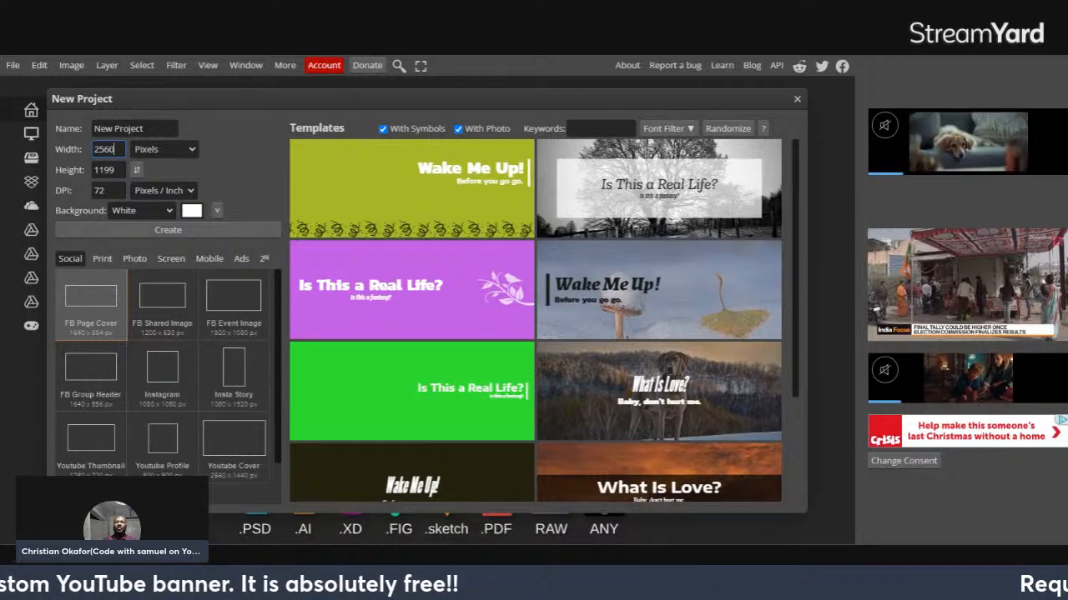
{"action": "key", "text": "Tab"}
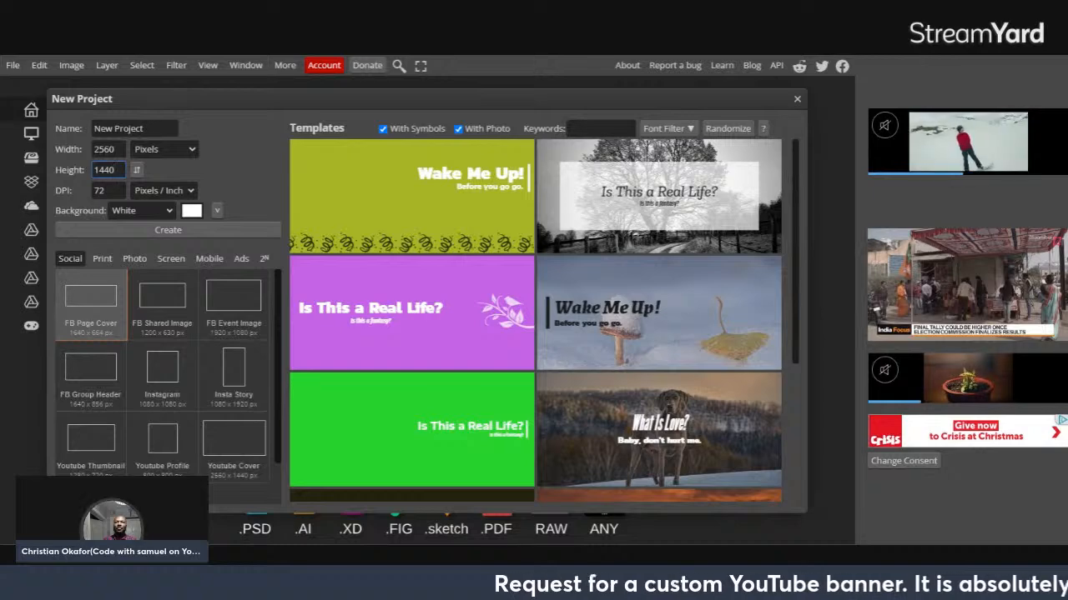
{"action": "left_click", "coordinate": [167, 230]}
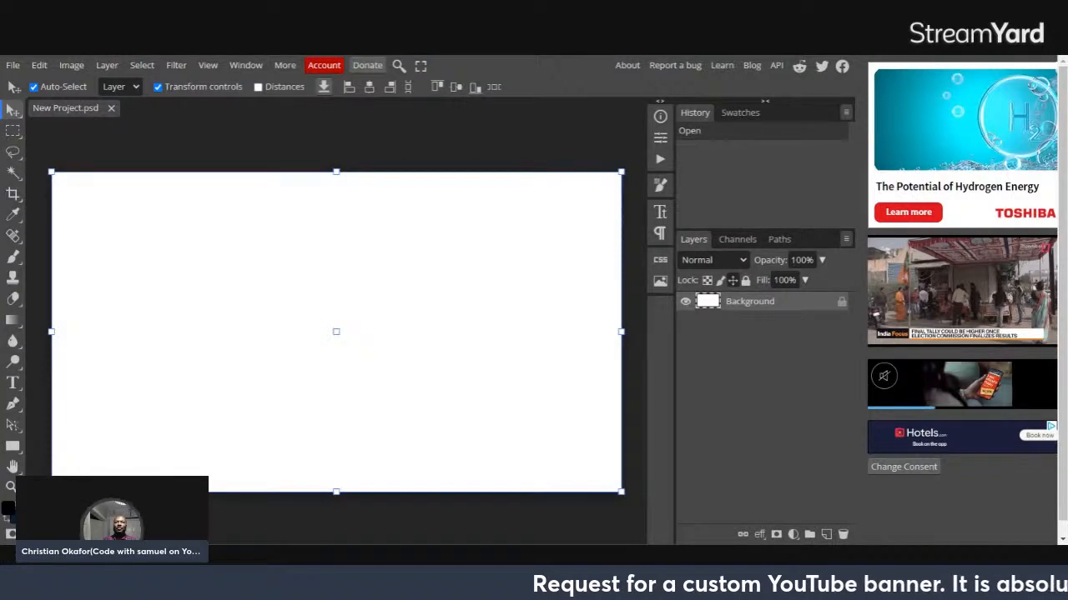
Switch to Google Images and replace the banner template query with a search for "grey background image".
{"action": "key", "text": "ctrl+Tab"}
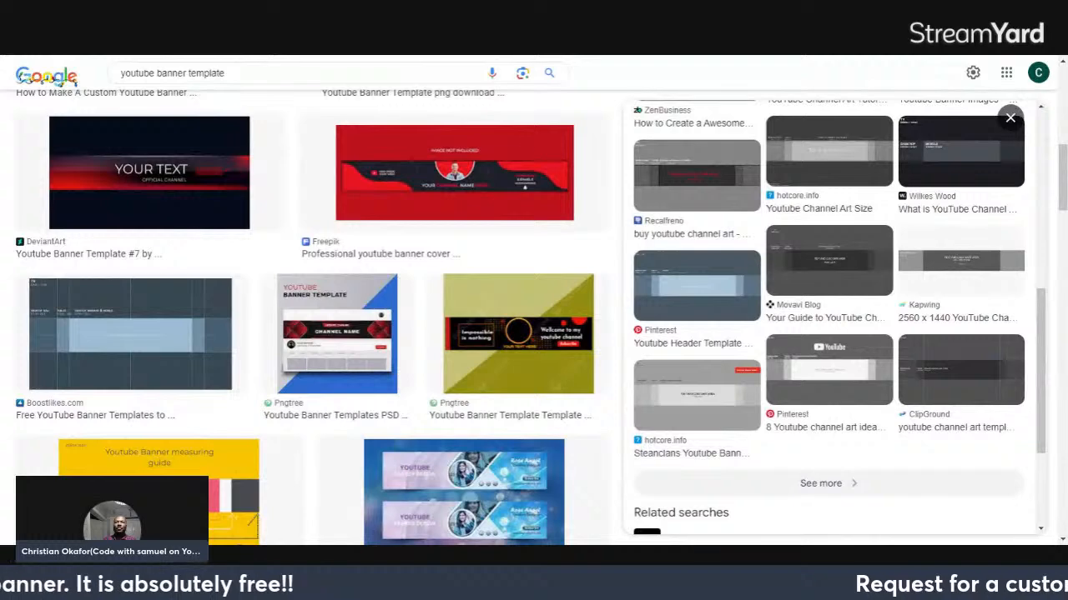
{"action": "left_click", "coordinate": [267, 73]}
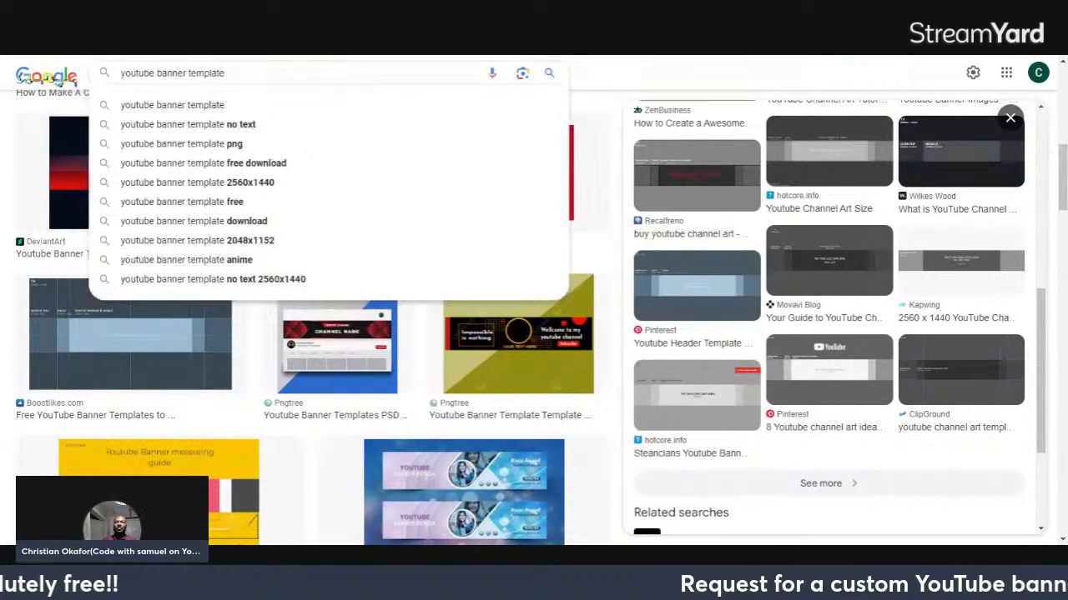
{"action": "left_click_drag", "start_coordinate": [227, 74], "coordinate": [119, 73]}
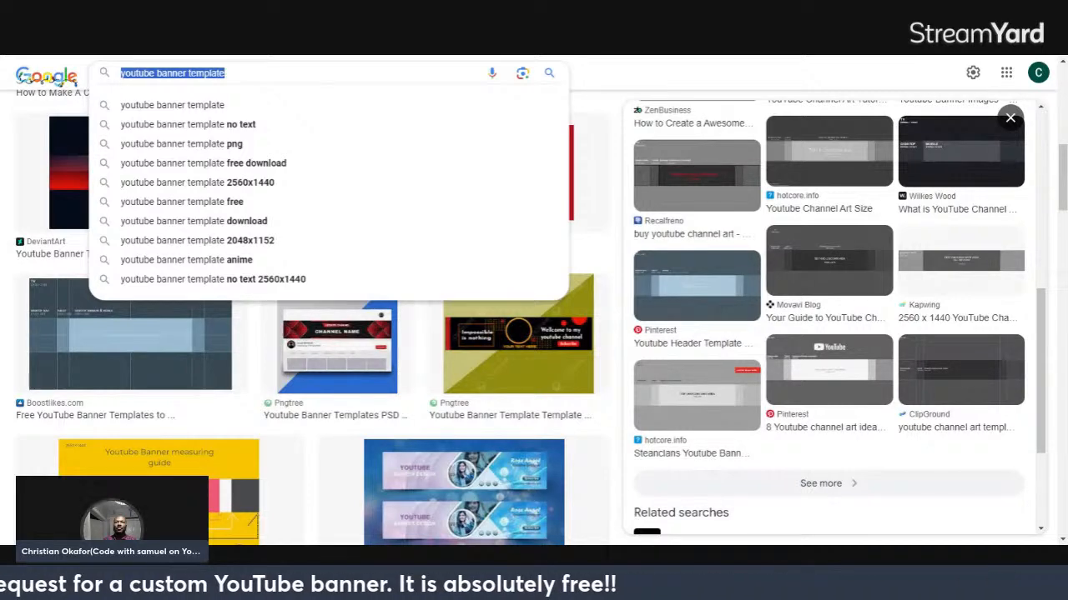
{"action": "type", "text": "g"}
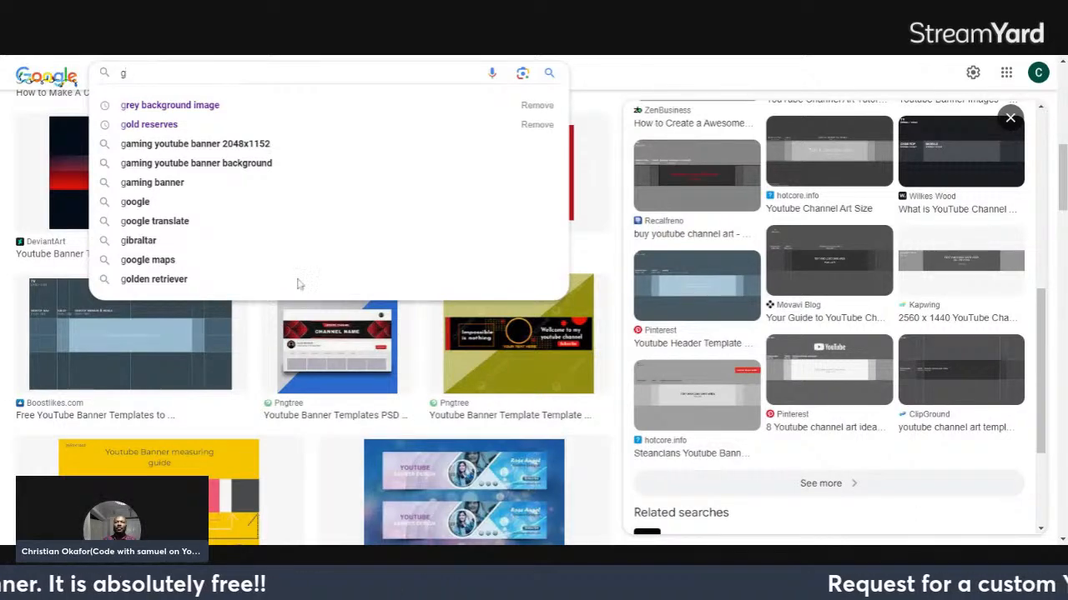
{"action": "left_click", "coordinate": [223, 109]}
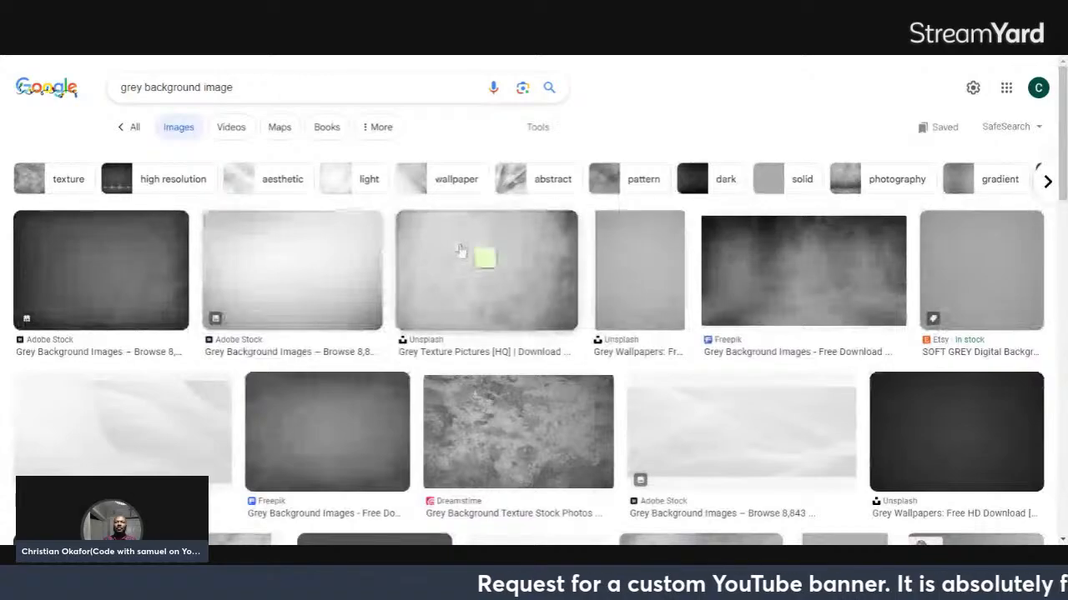
Copy the wide, dark smoky grey Adobe Stock image from the results and paste it into the Photopea project.
{"action": "scroll", "coordinate": [607, 288], "scroll_direction": "down", "scroll_amount": 2}
{"action": "scroll", "coordinate": [606, 288], "scroll_direction": "down", "scroll_amount": 15}
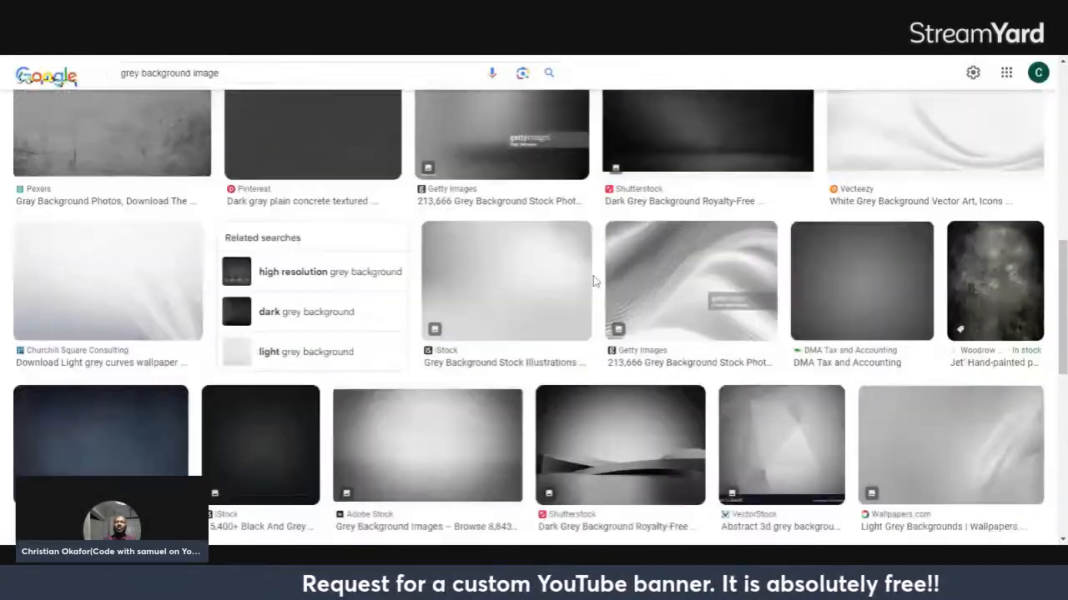
{"action": "scroll", "coordinate": [592, 281], "scroll_direction": "down", "scroll_amount": 12}
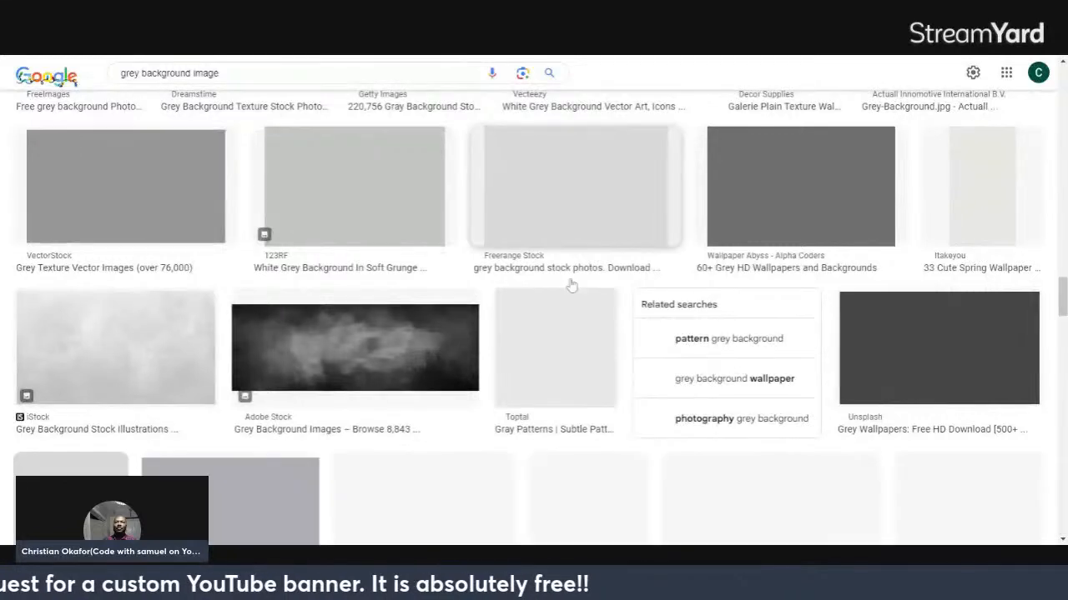
{"action": "scroll", "coordinate": [421, 359], "scroll_direction": "down", "scroll_amount": 1}
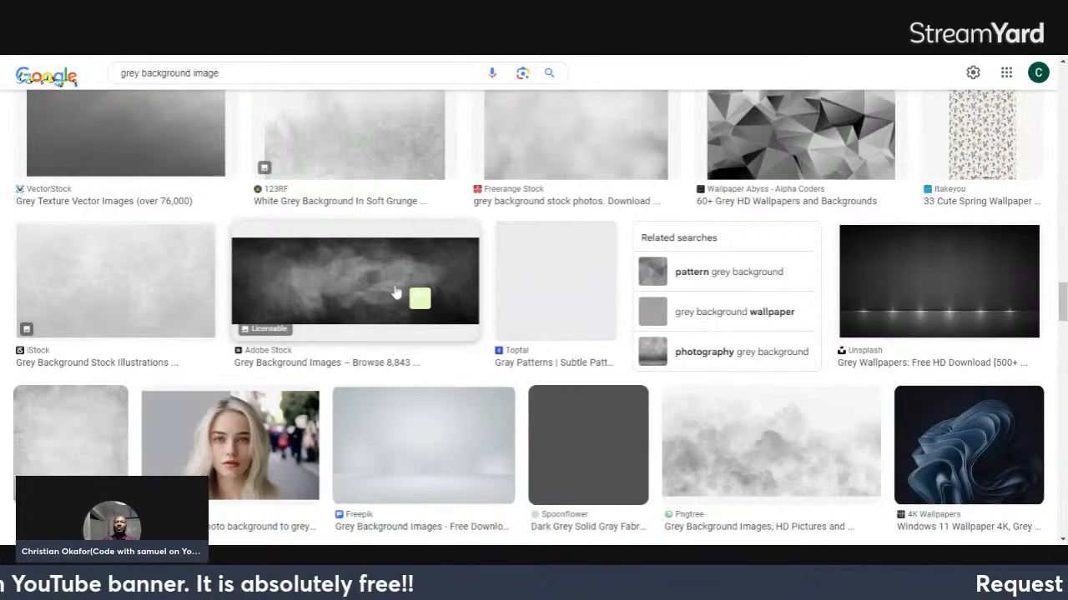
{"action": "mouse_move", "coordinate": [396, 291]}
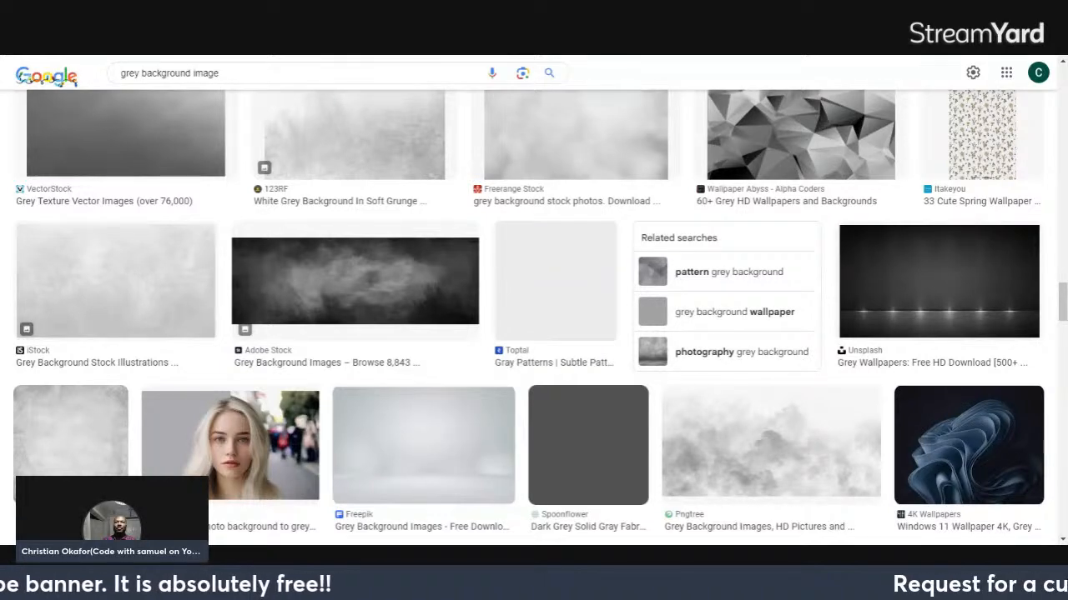
{"action": "key", "text": "ctrl+Tab"}
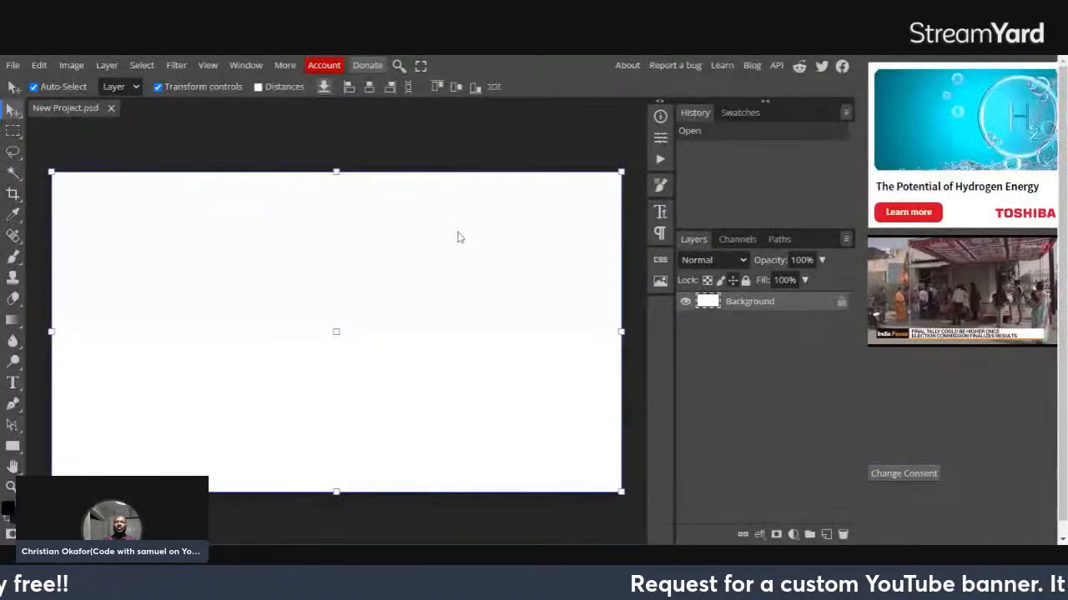
{"action": "left_click", "coordinate": [40, 67]}
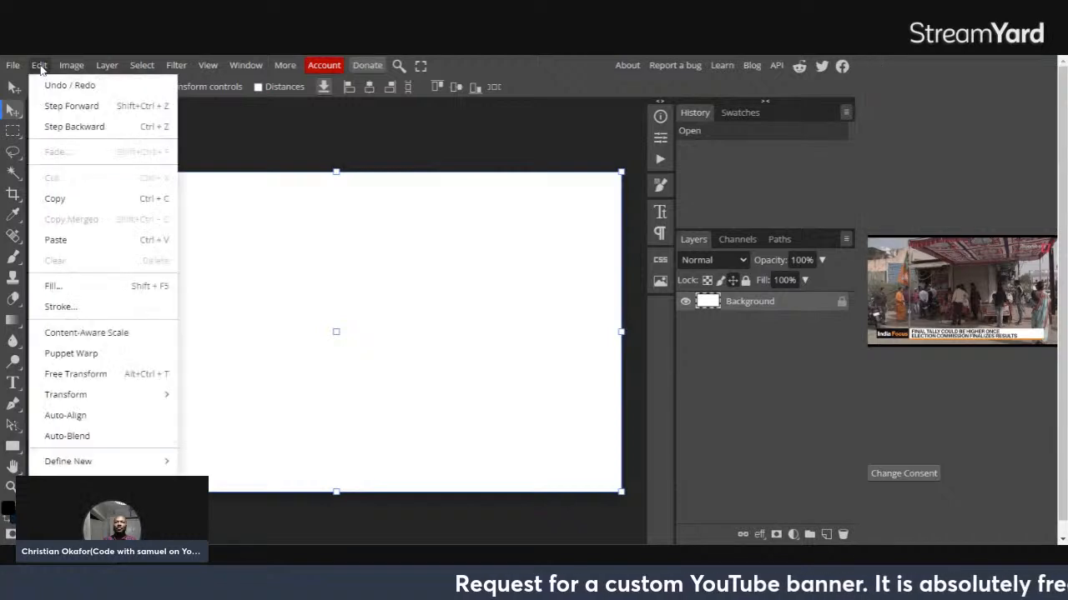
{"action": "left_click", "coordinate": [56, 240]}
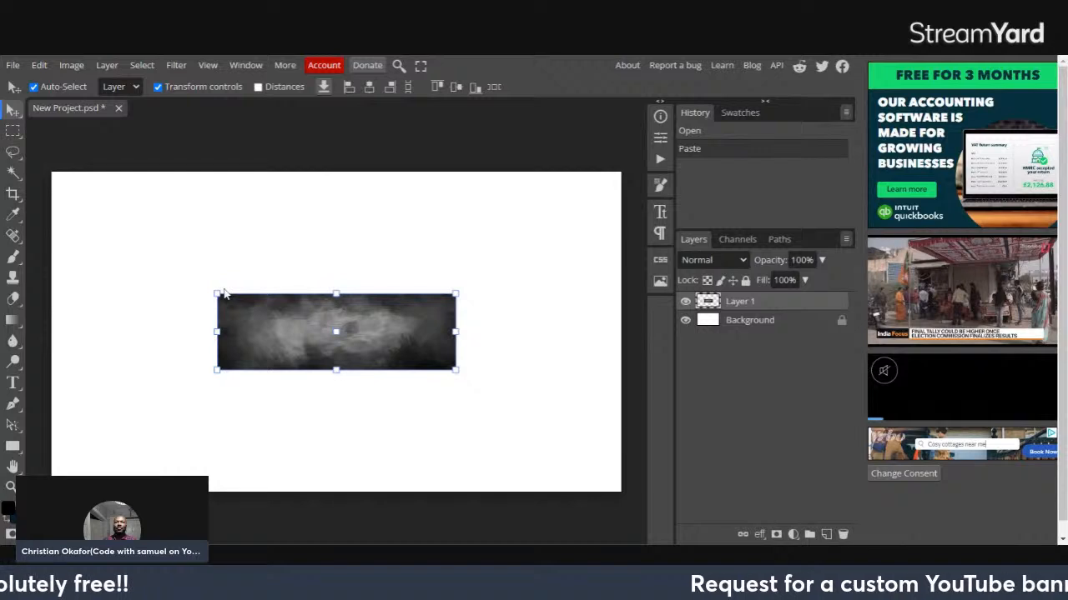
Stretch the pasted smoky grey image from two opposite corners to cover the whole canvas, and apply the transform.
{"action": "left_click_drag", "start_coordinate": [216, 293], "coordinate": [51, 169]}
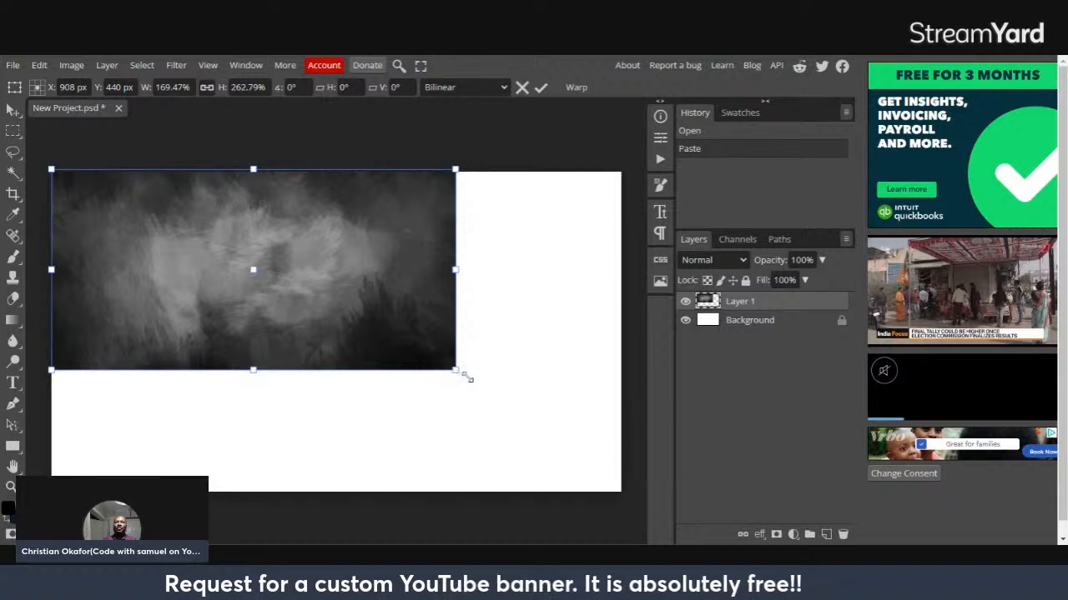
{"action": "left_click_drag", "start_coordinate": [469, 378], "coordinate": [621, 492]}
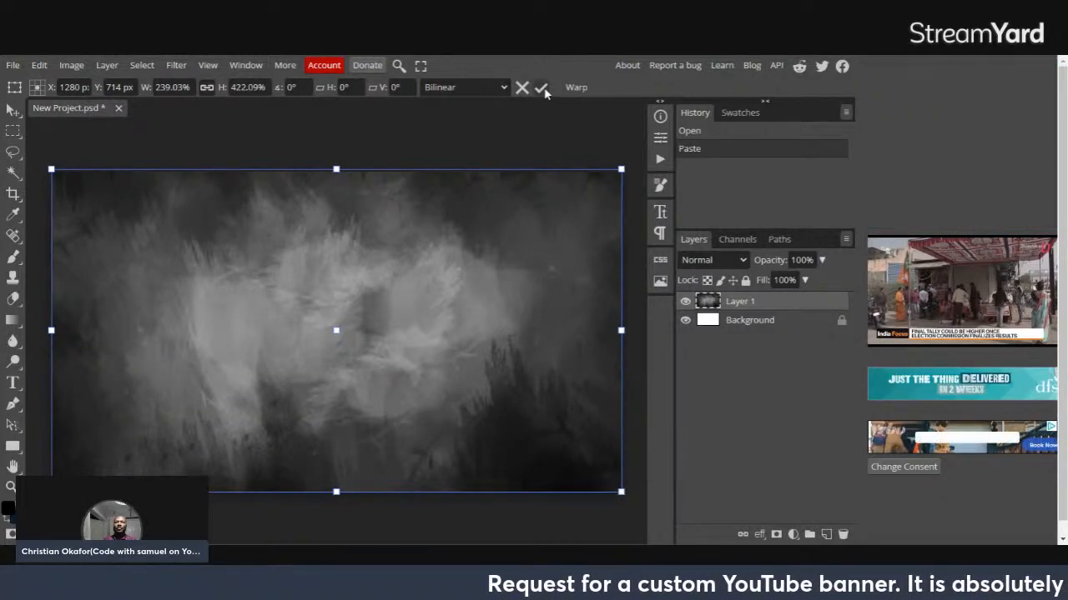
{"action": "key", "text": "Return"}
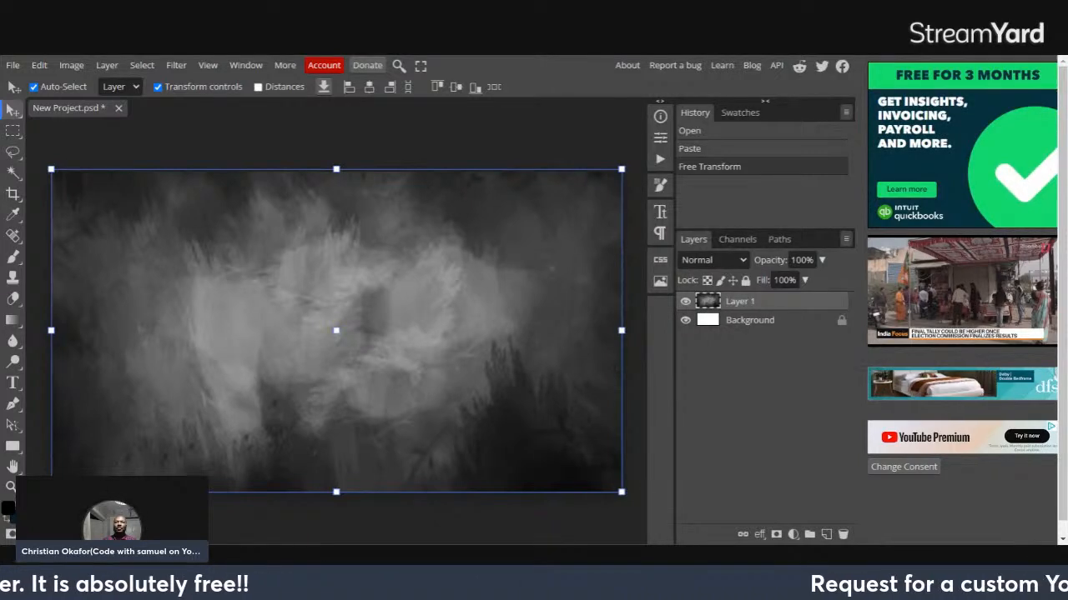
Export the banner background as a 2560 x 1440 px PNG named "banner23" at 100% quality and close the project.
{"action": "left_click", "coordinate": [13, 65]}
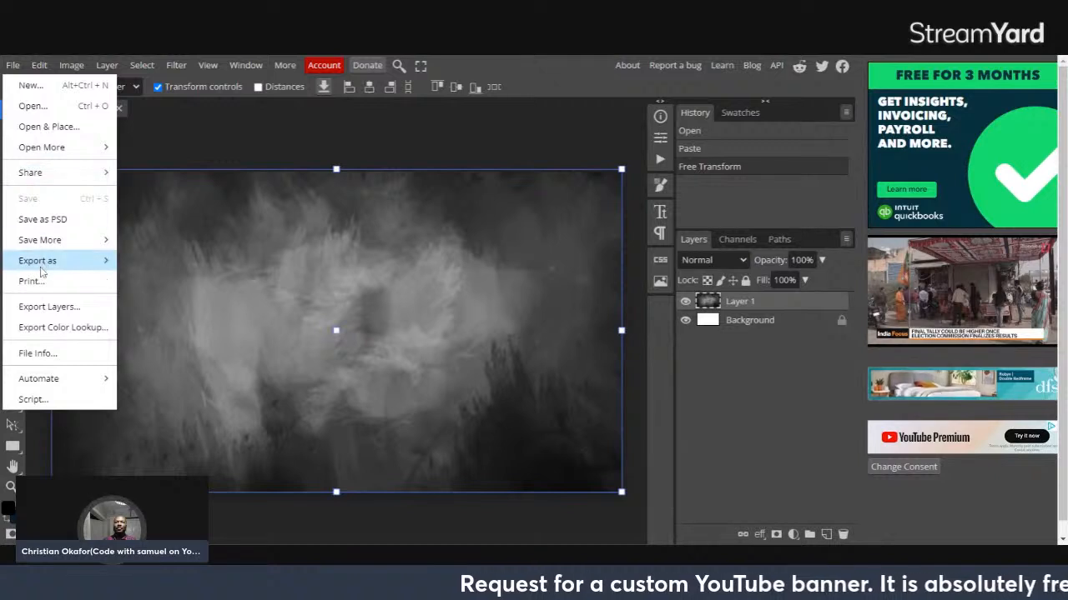
{"action": "mouse_move", "coordinate": [43, 267]}
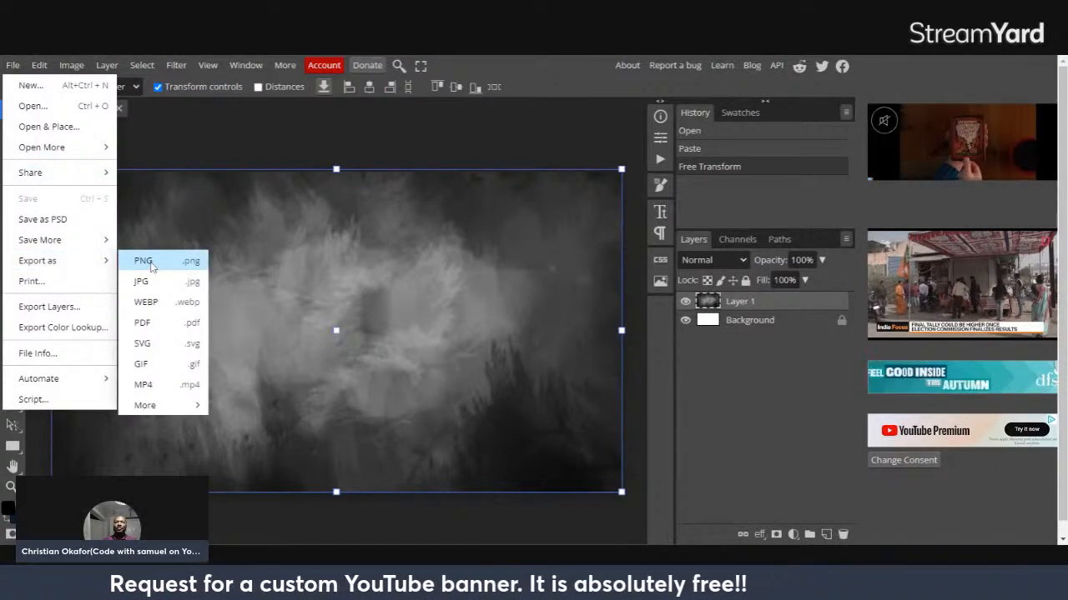
{"action": "left_click", "coordinate": [144, 260]}
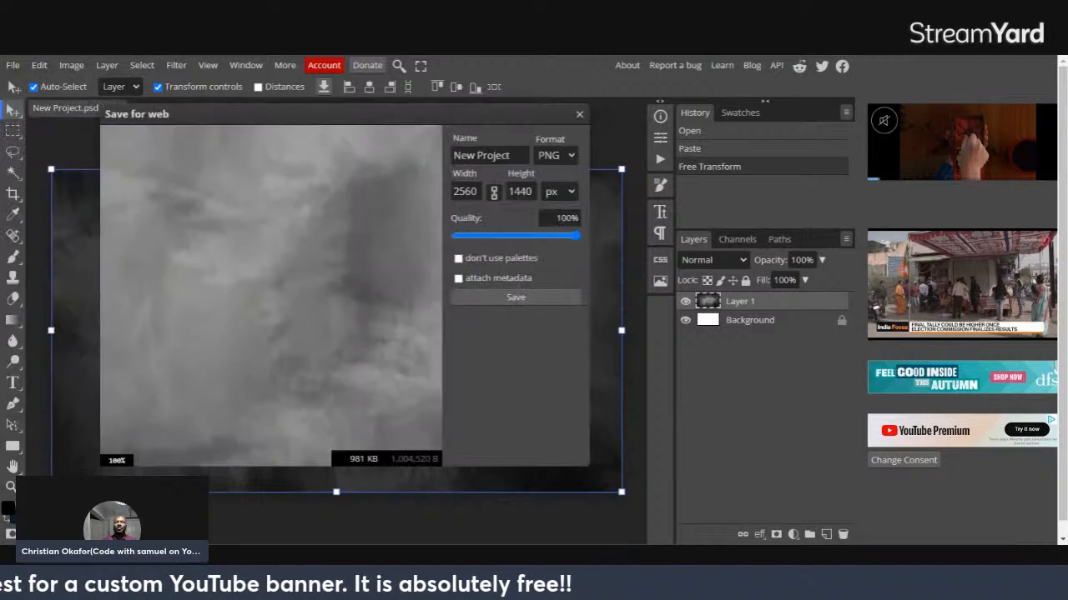
{"action": "left_click", "coordinate": [514, 156]}
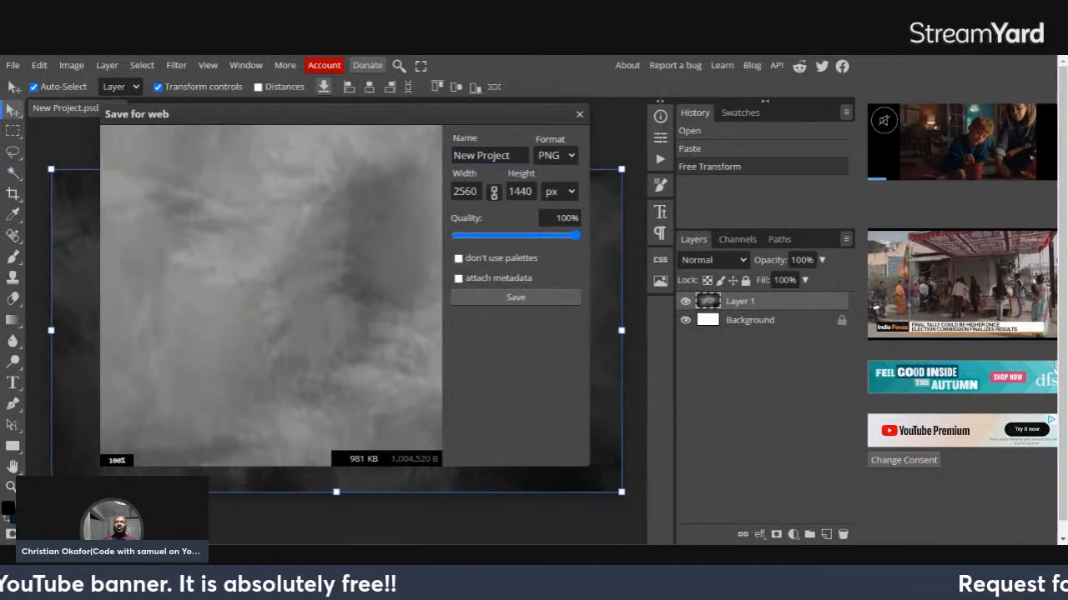
{"action": "left_click_drag", "start_coordinate": [514, 156], "coordinate": [452, 156]}
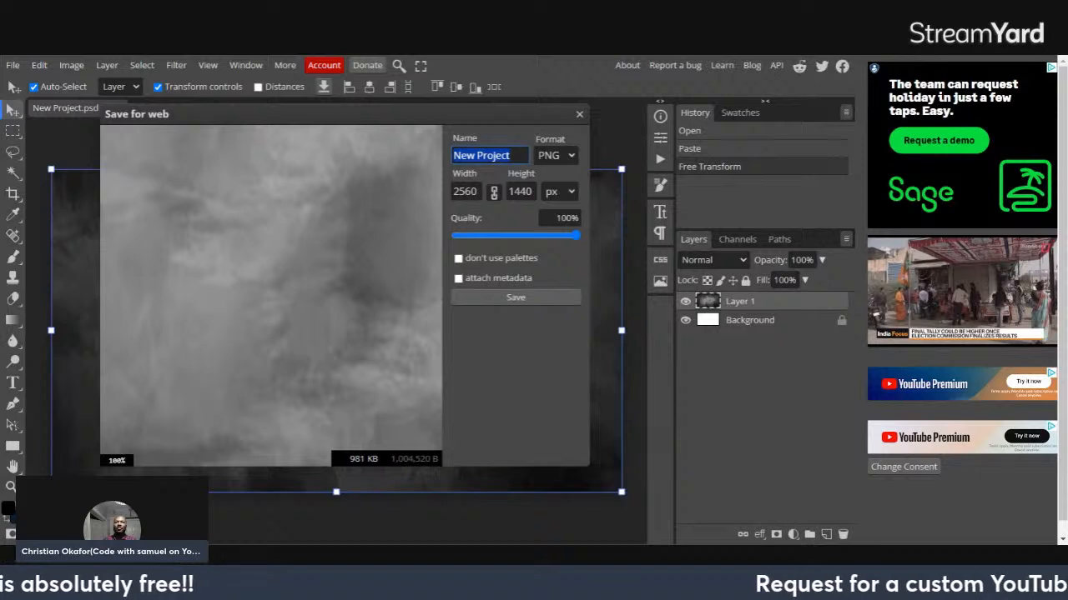
{"action": "type", "text": "bann"}
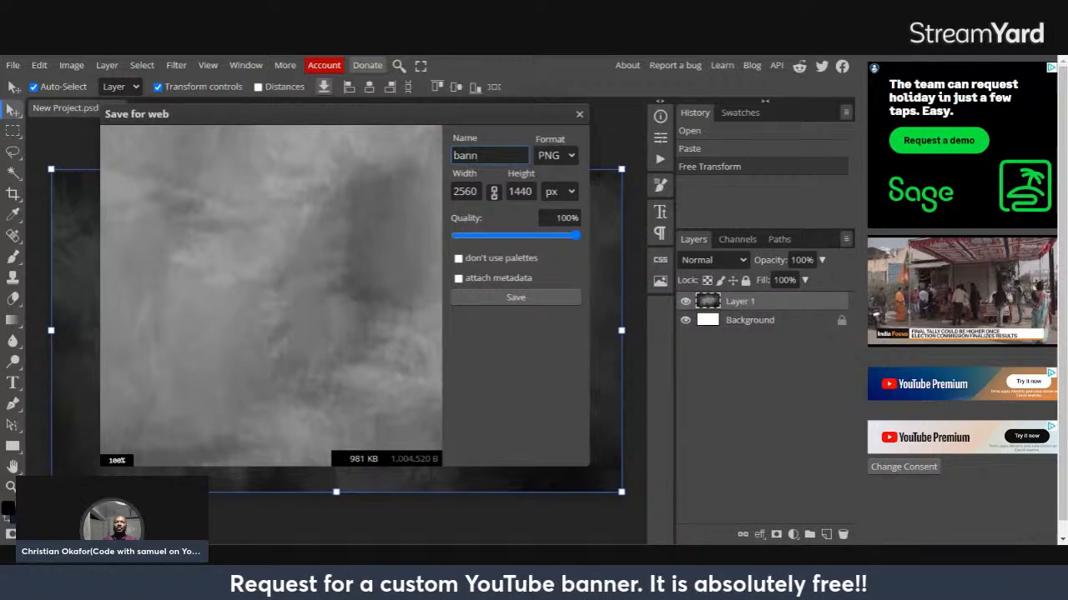
{"action": "type", "text": "er"}
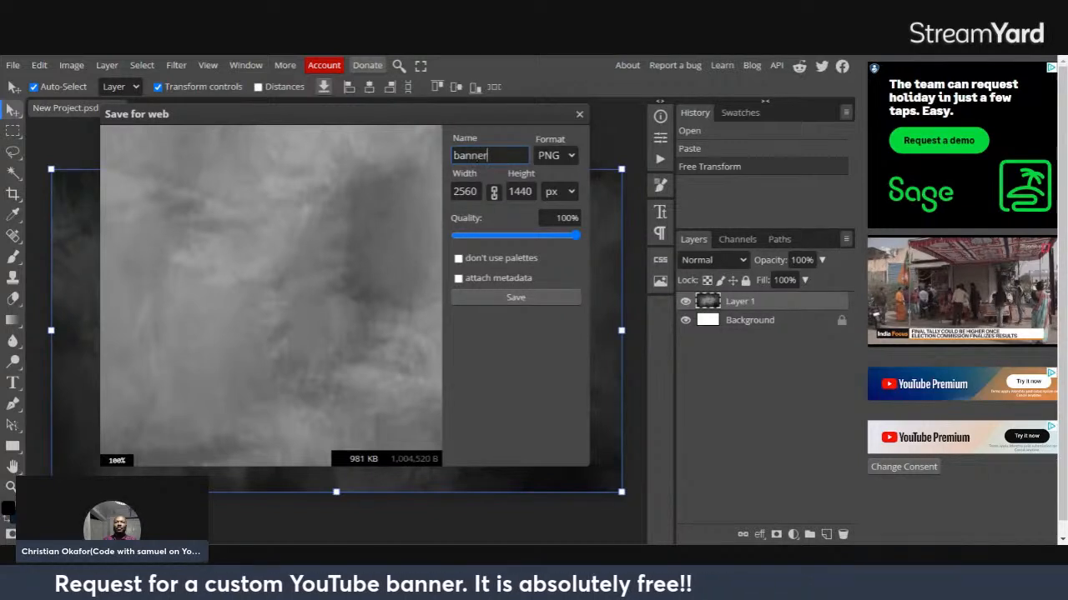
{"action": "type", "text": "23"}
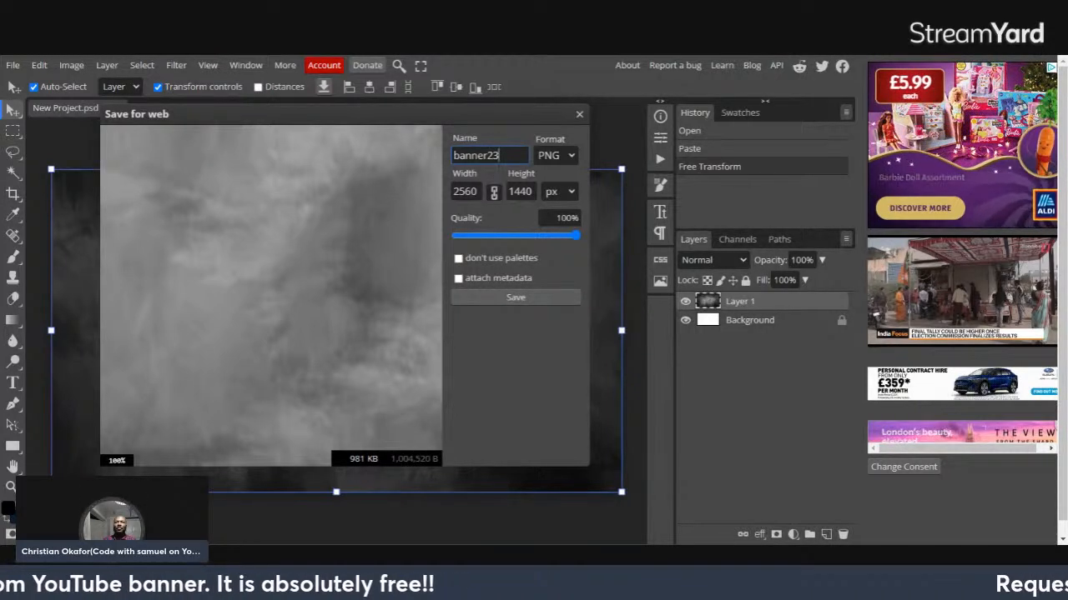
{"action": "left_click", "coordinate": [515, 299]}
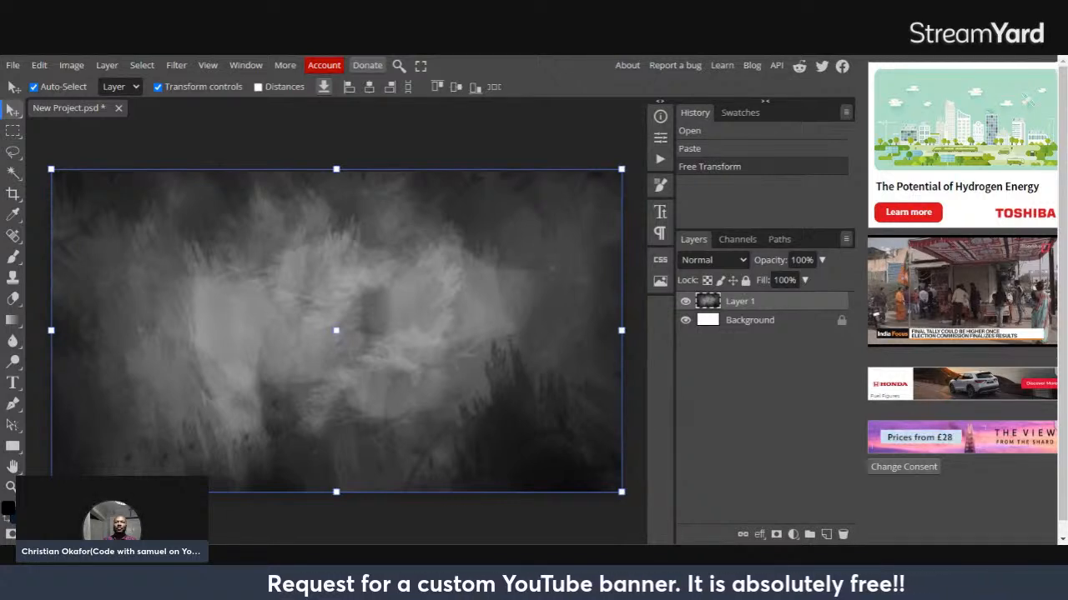
{"action": "left_click", "coordinate": [118, 110]}
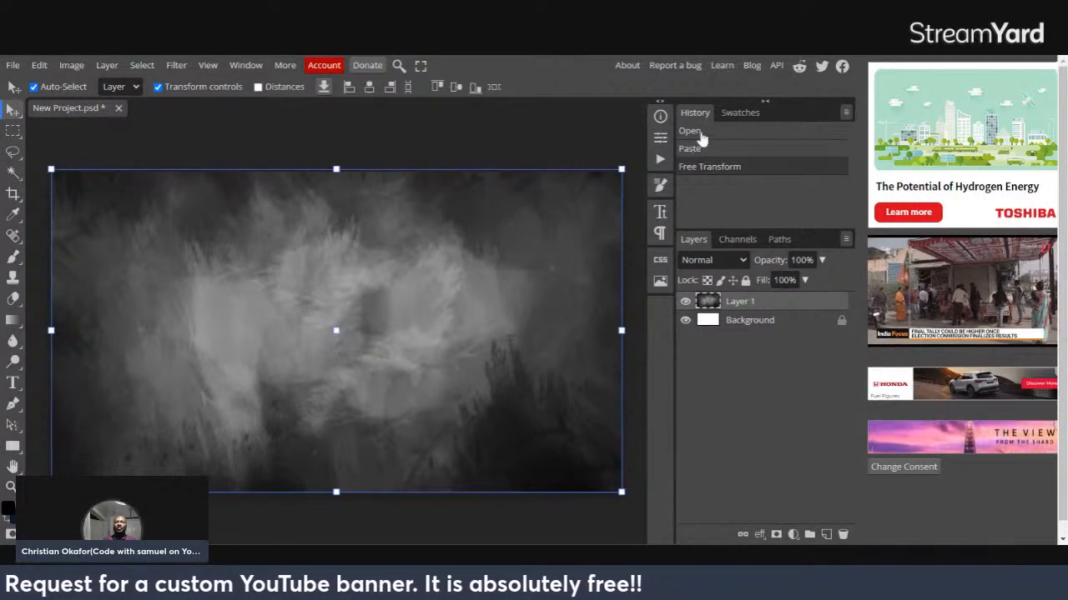
{"action": "left_click", "coordinate": [599, 100]}
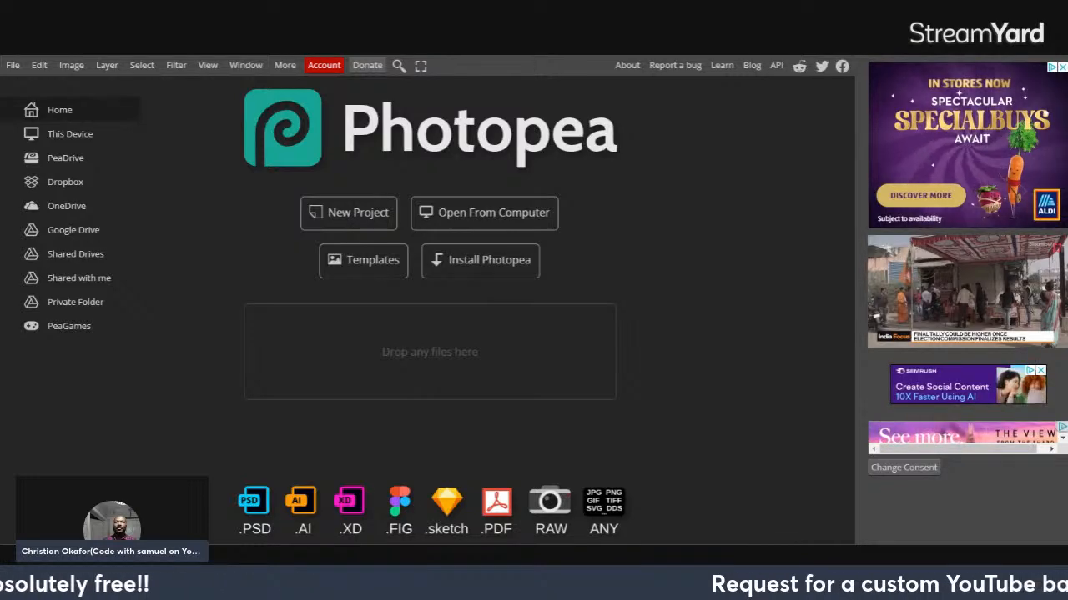
Switch to the Google Images results for "youtube banner template" and examine the templates that mark the text and logo safe area.
{"action": "key", "text": "ctrl+Tab"}
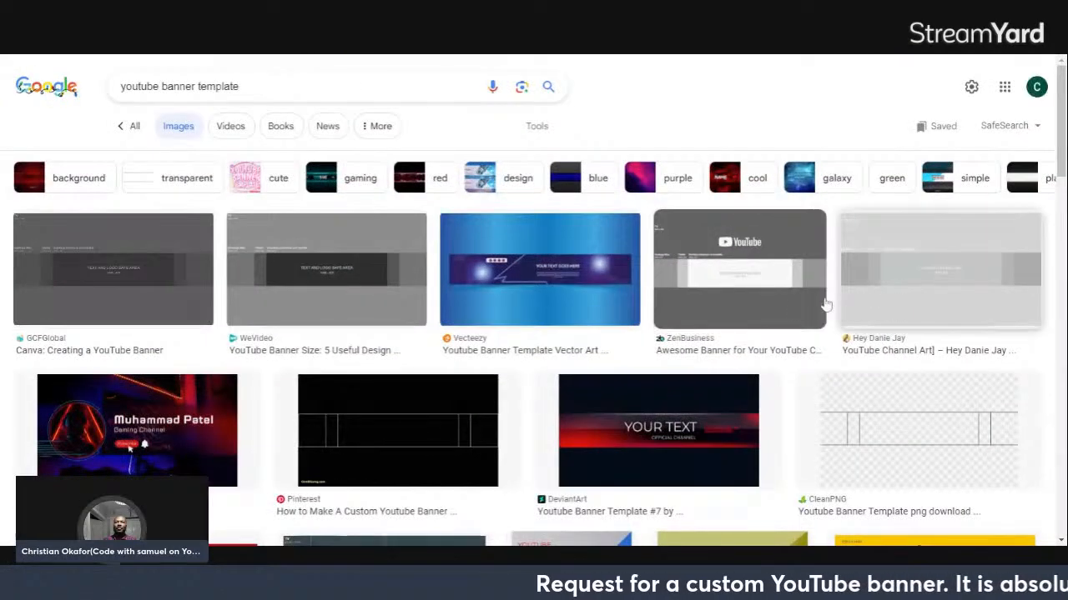
{"action": "scroll", "coordinate": [739, 309], "scroll_direction": "down", "scroll_amount": 4}
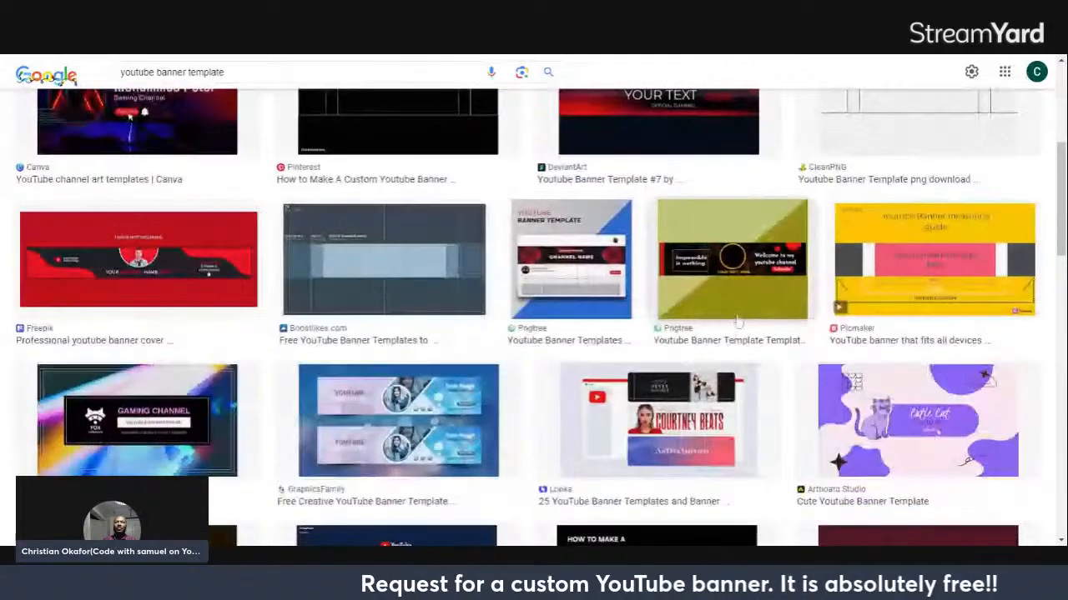
{"action": "scroll", "coordinate": [736, 318], "scroll_direction": "up", "scroll_amount": 3}
{"action": "scroll", "coordinate": [384, 317], "scroll_direction": "up", "scroll_amount": 2}
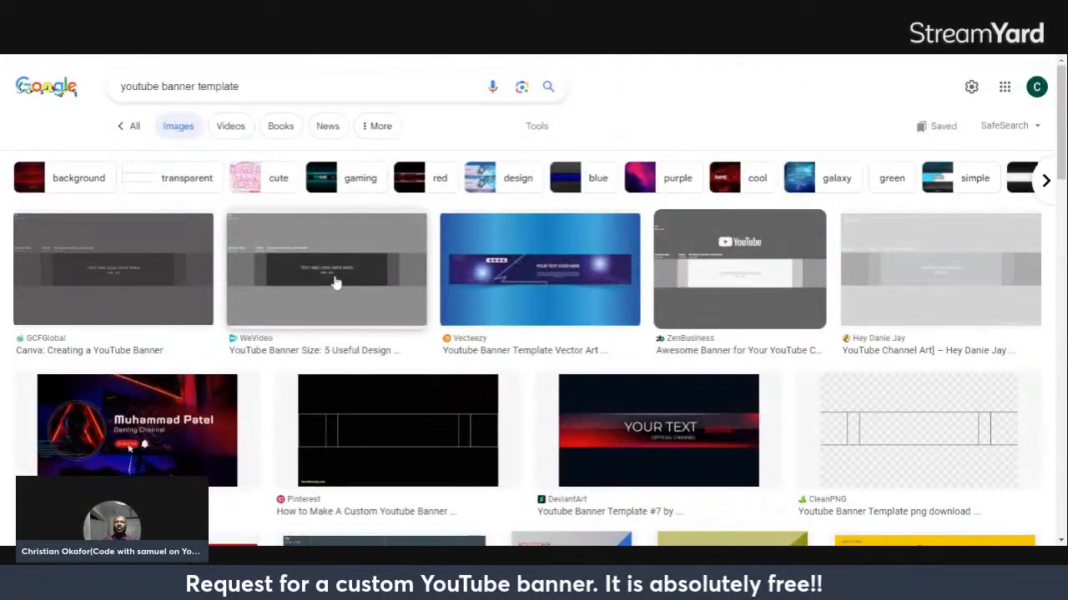
{"action": "mouse_move", "coordinate": [334, 281]}
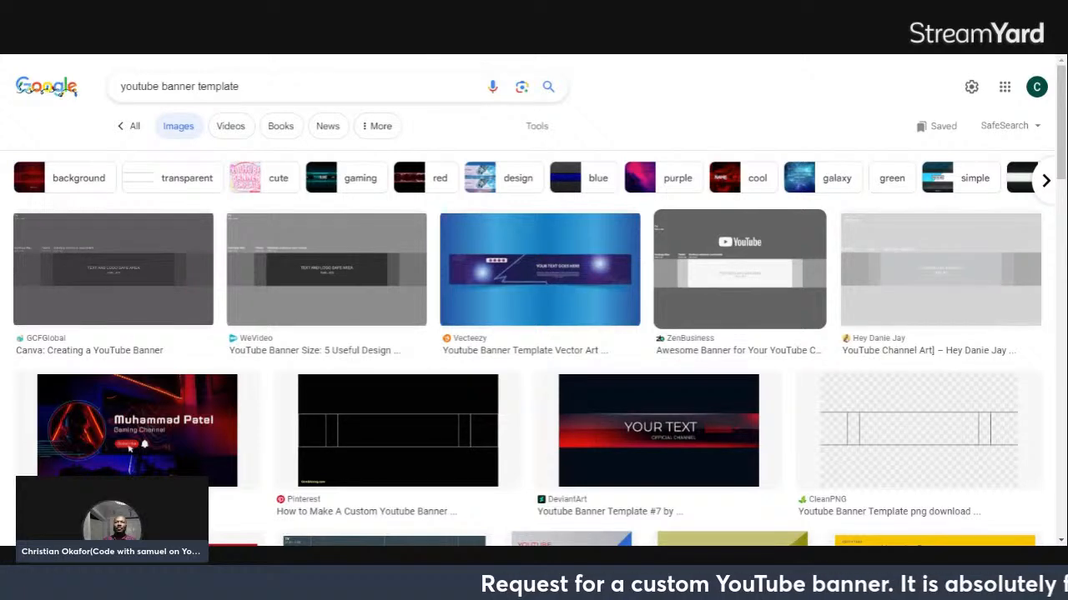
Switch back to Photopea, create a new project 1546 pixels wide and 423 pixels high with a white background, and name it banner234.psd.
{"action": "key", "text": "ctrl+Tab"}
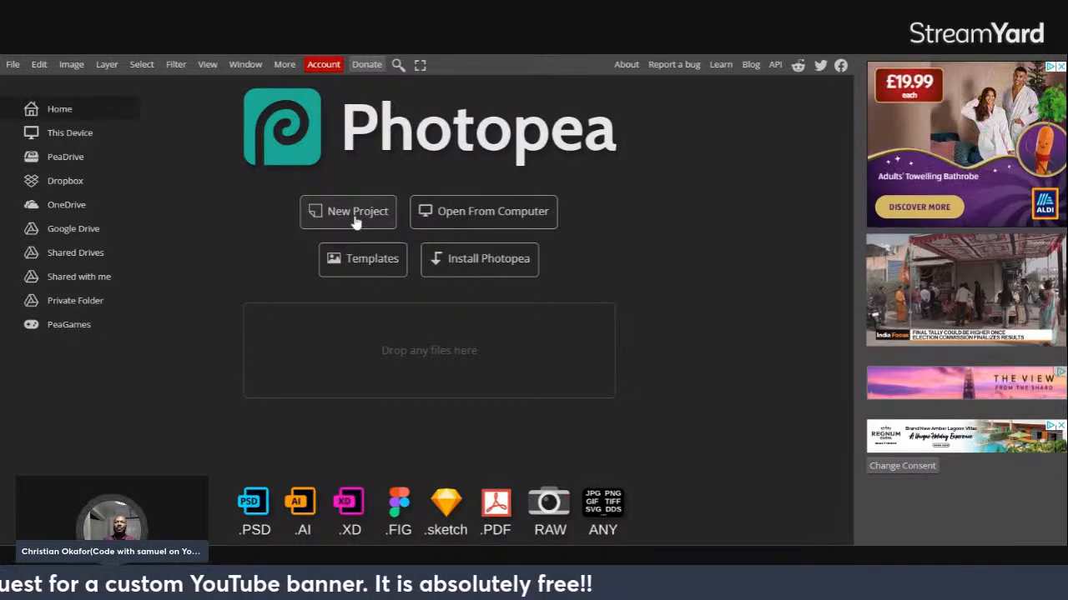
{"action": "left_click", "coordinate": [354, 218]}
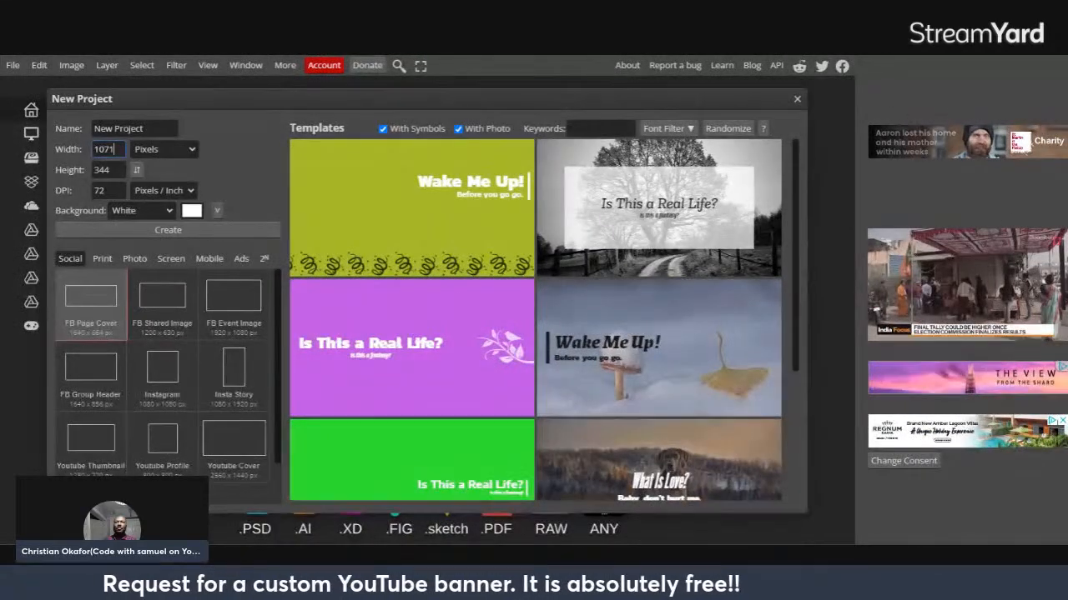
{"action": "double_click", "coordinate": [105, 148]}
{"action": "type", "text": "1"}
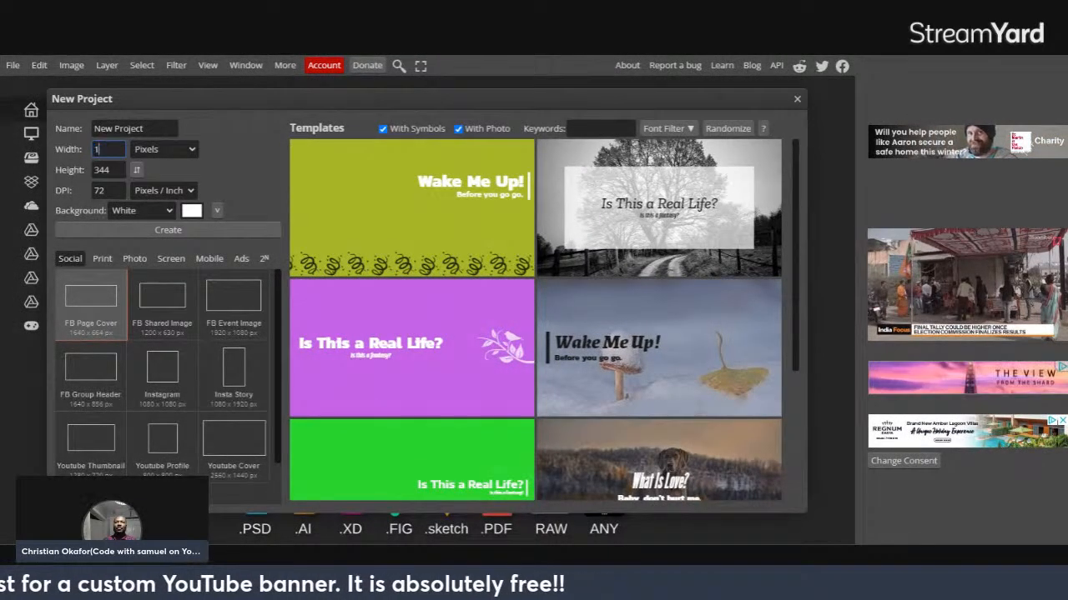
{"action": "type", "text": "546"}
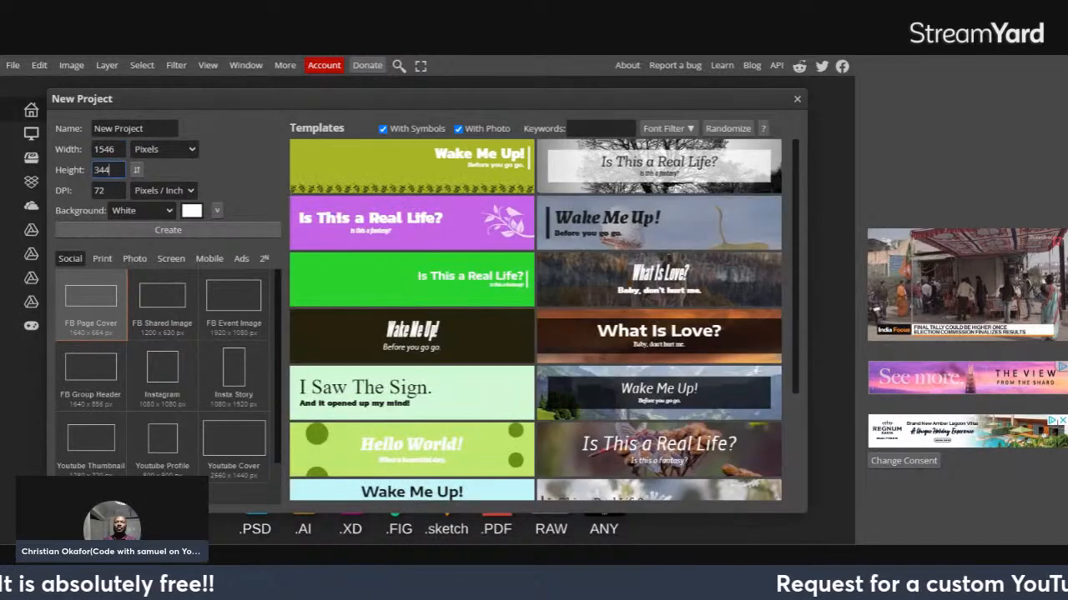
{"action": "key", "text": "BackSpace"}
{"action": "key", "text": "BackSpace"}
{"action": "key", "text": "BackSpace"}
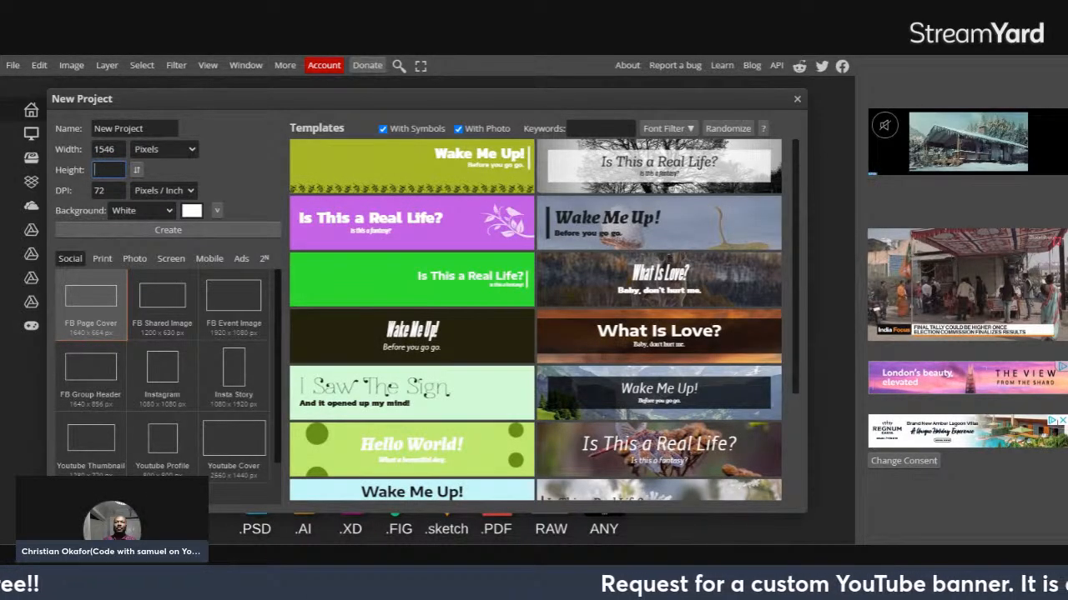
{"action": "type", "text": "423"}
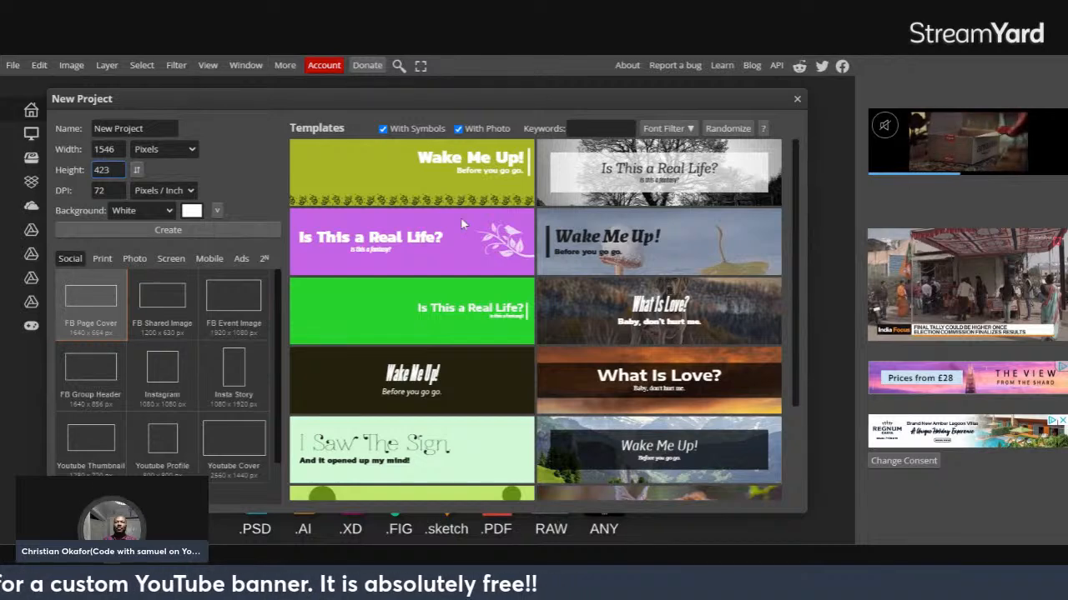
{"action": "left_click", "coordinate": [167, 232]}
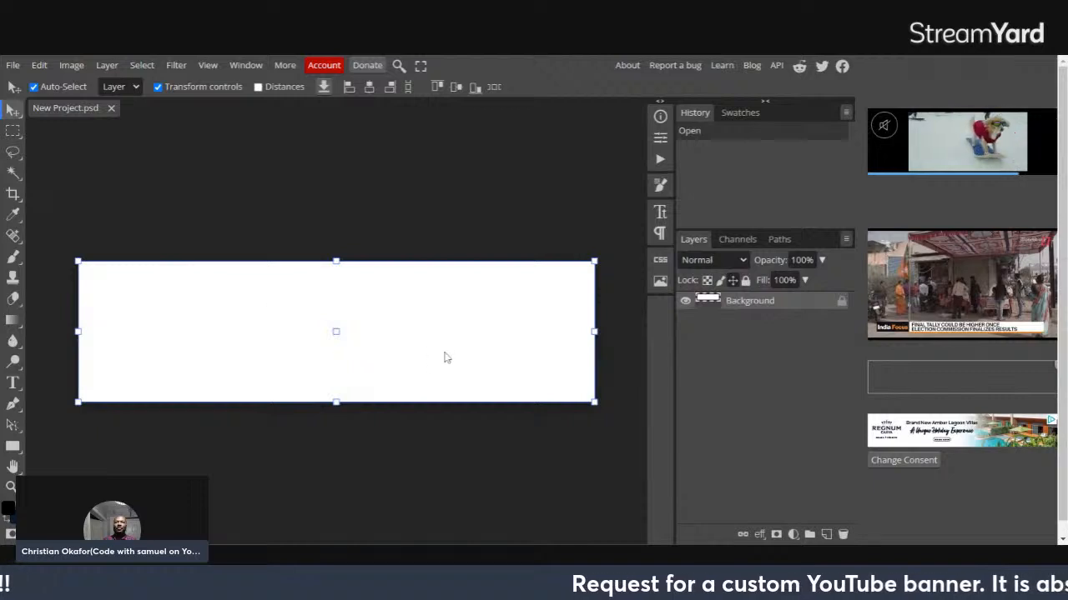
{"action": "left_click", "coordinate": [359, 186]}
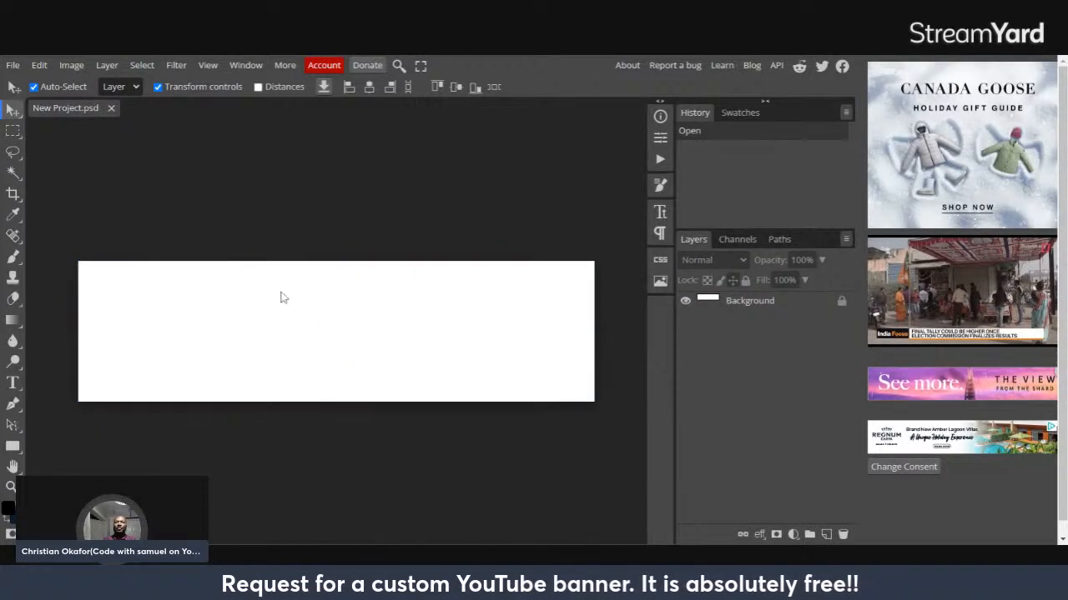
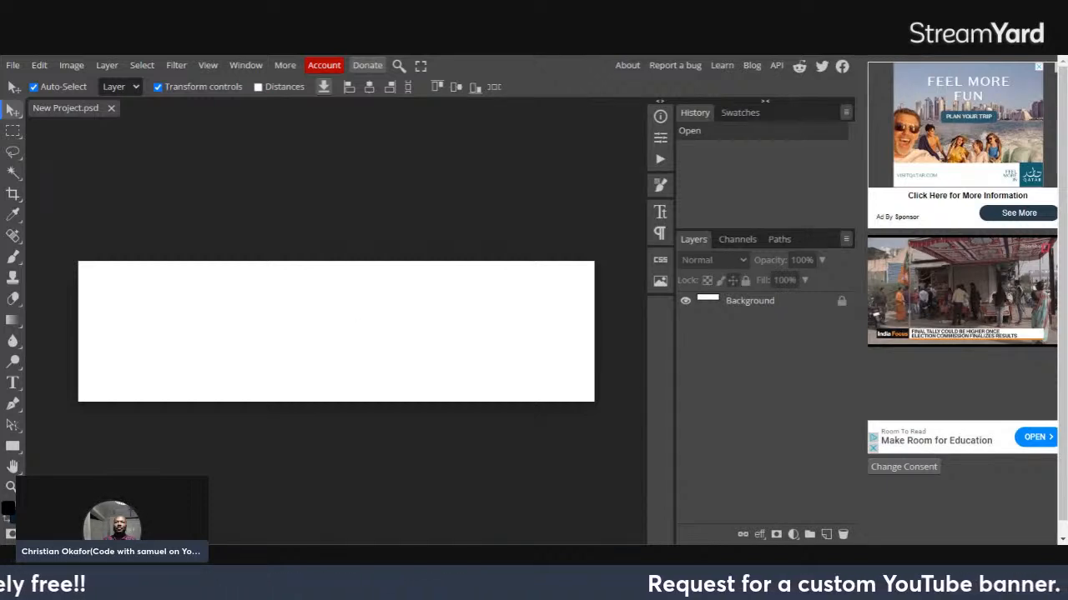
{"action": "key", "text": "Return"}
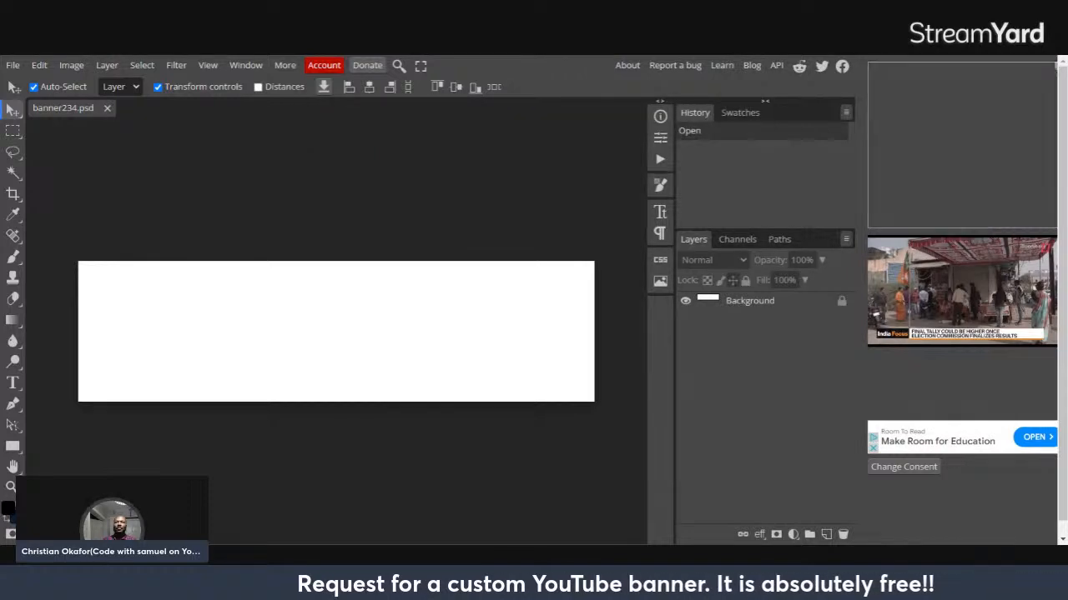
Paste the copied smoky grey image into the banner234 project and stretch it from two opposite corners to cover the whole canvas.
{"action": "left_click", "coordinate": [42, 67]}
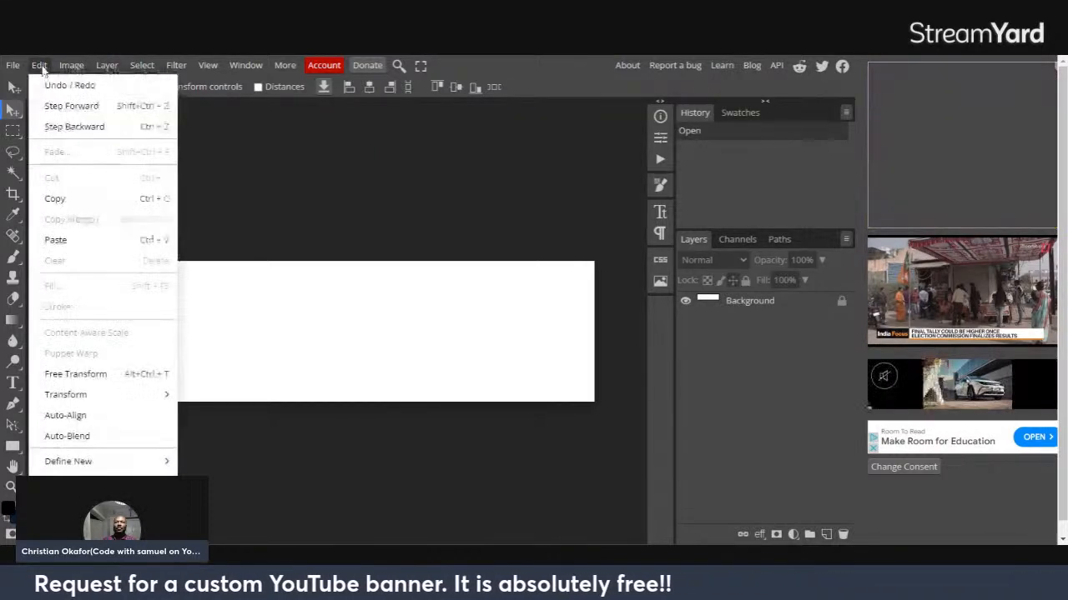
{"action": "left_click", "coordinate": [55, 242]}
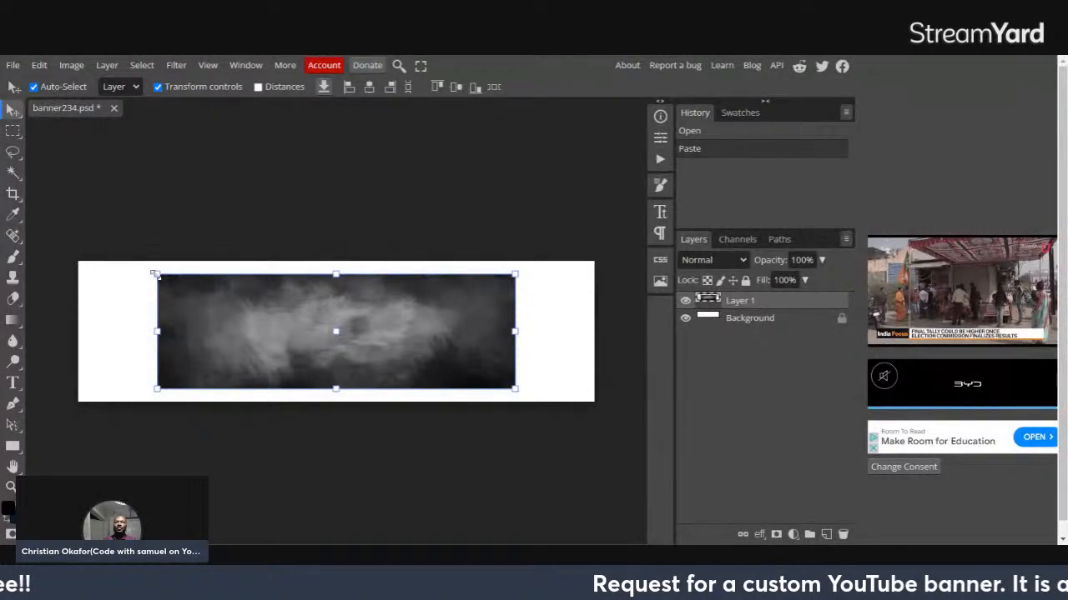
{"action": "left_click_drag", "start_coordinate": [155, 274], "coordinate": [78, 261]}
{"action": "left_click_drag", "start_coordinate": [514, 390], "coordinate": [596, 400]}
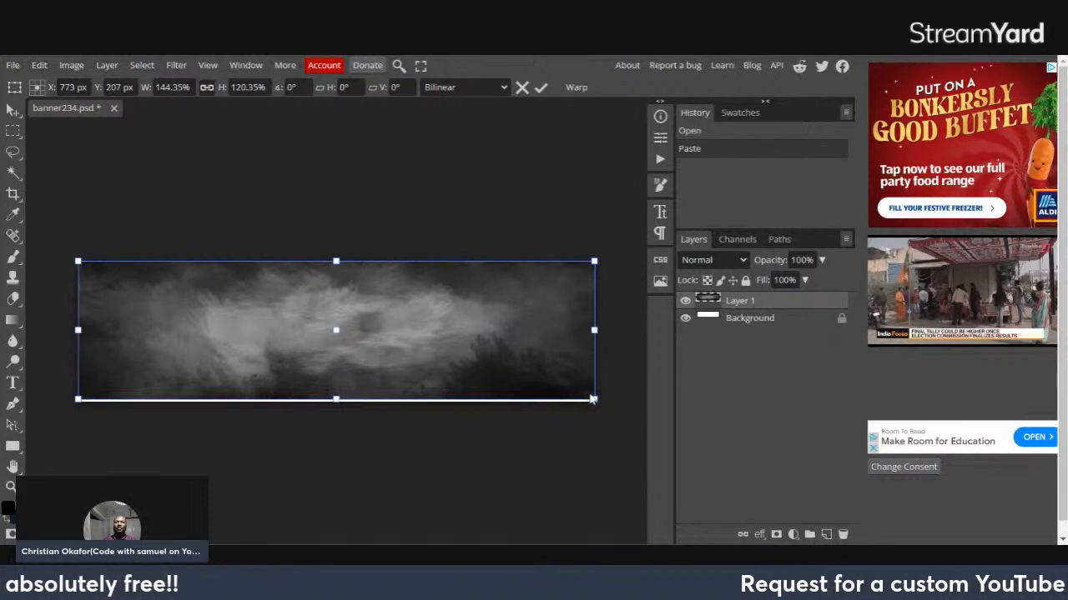
{"action": "left_click_drag", "start_coordinate": [594, 399], "coordinate": [594, 402]}
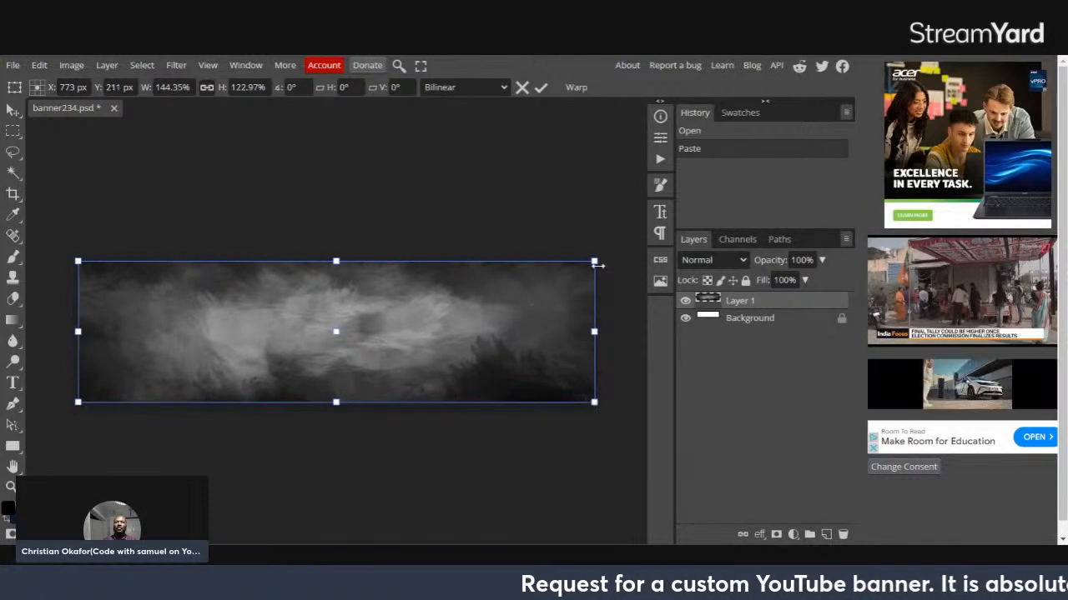
{"action": "left_click", "coordinate": [540, 89]}
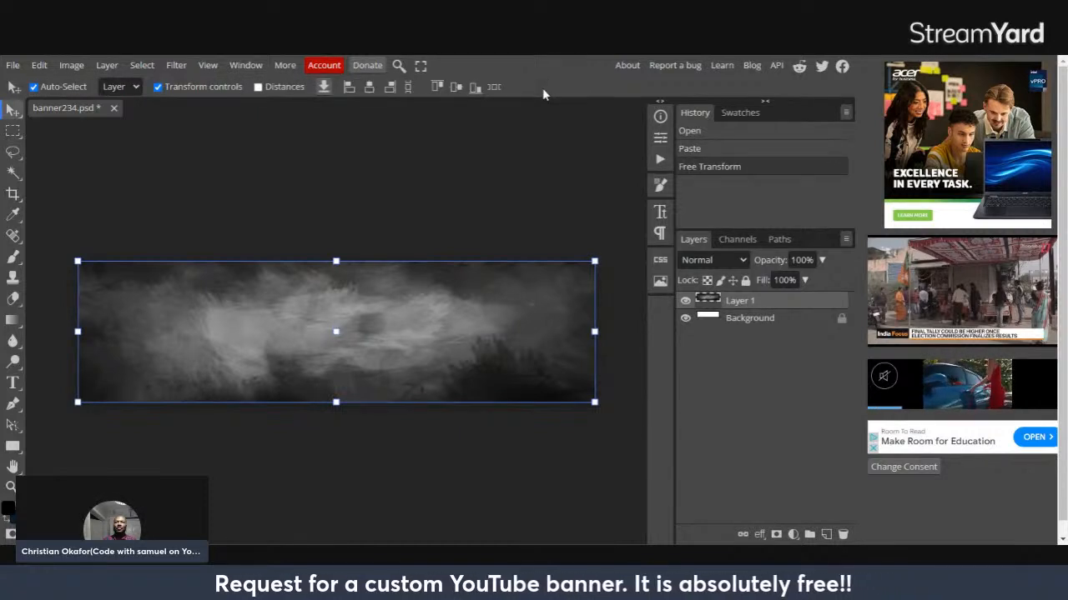
{"action": "left_click", "coordinate": [577, 165]}
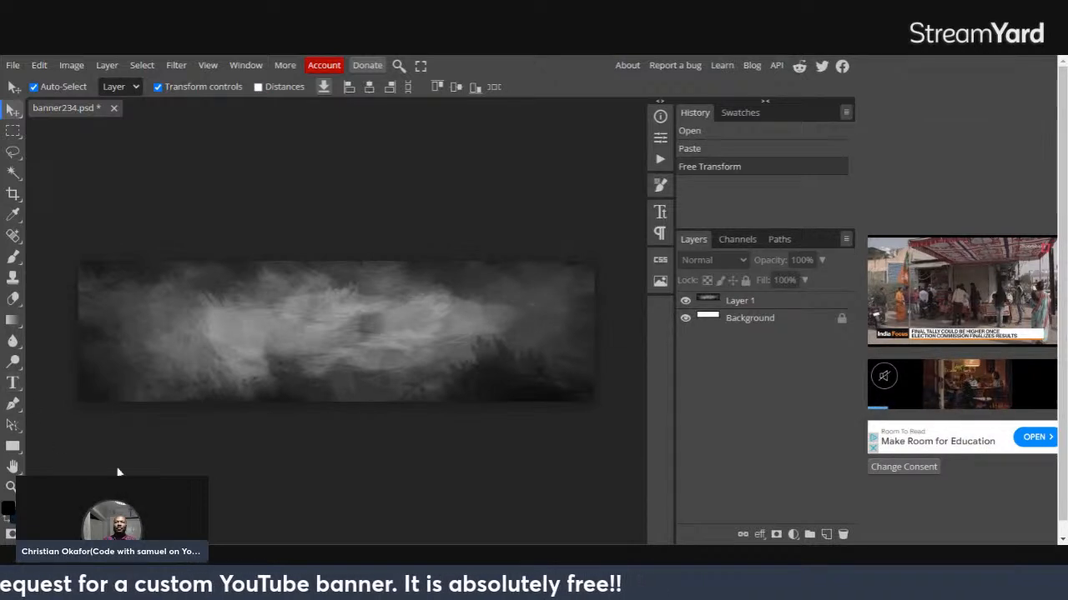
Add the title text "Code With Samuel" in white EastMarket Regular at size 94.58 over the smoky background.
{"action": "key", "text": "t"}
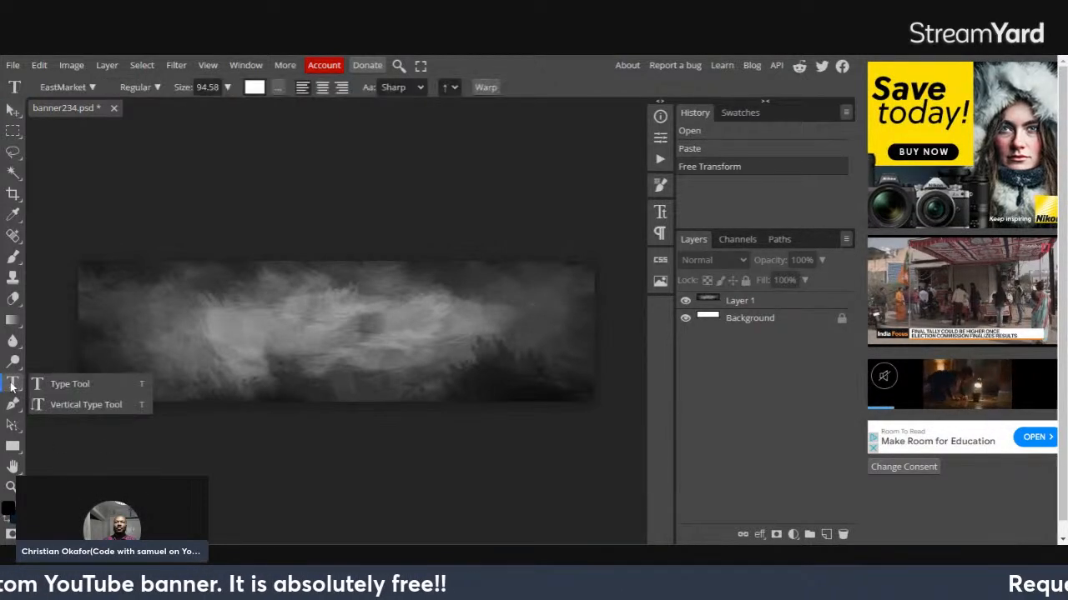
{"action": "left_click", "coordinate": [250, 324]}
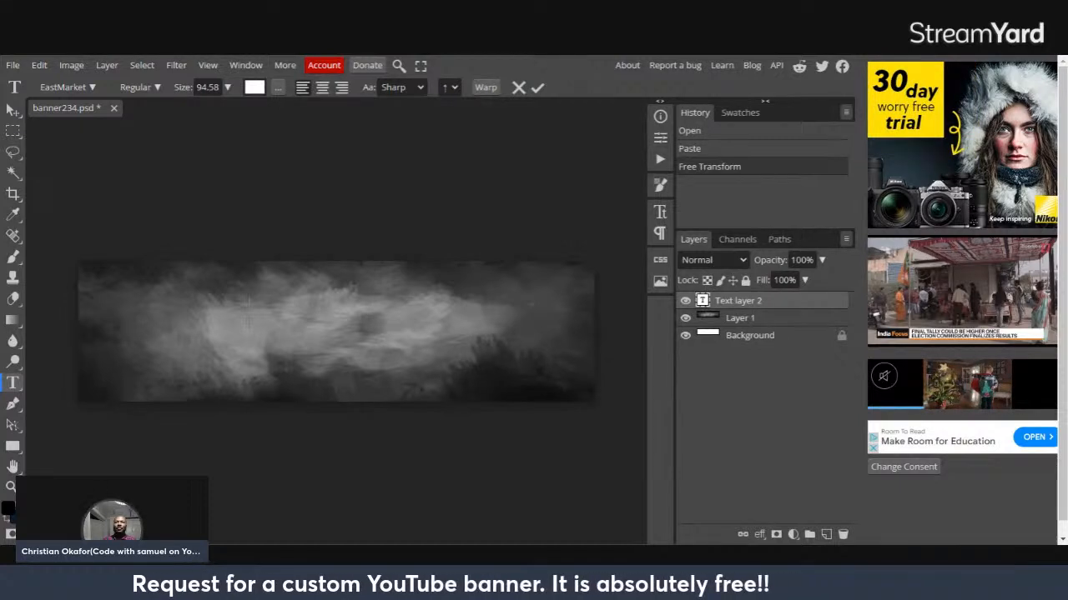
{"action": "type", "text": "Code"}
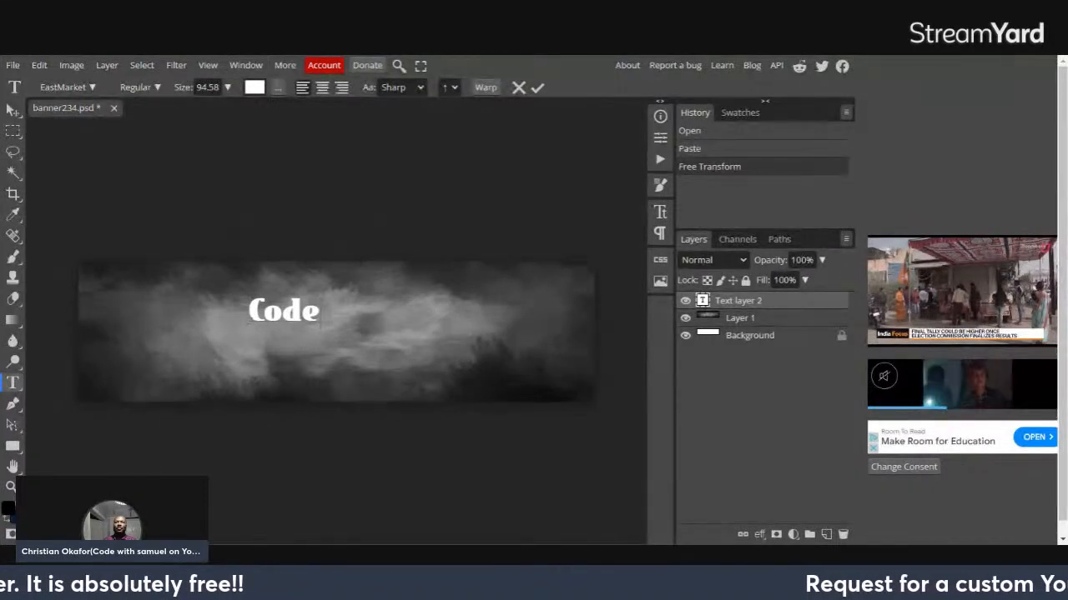
{"action": "type", "text": "With"}
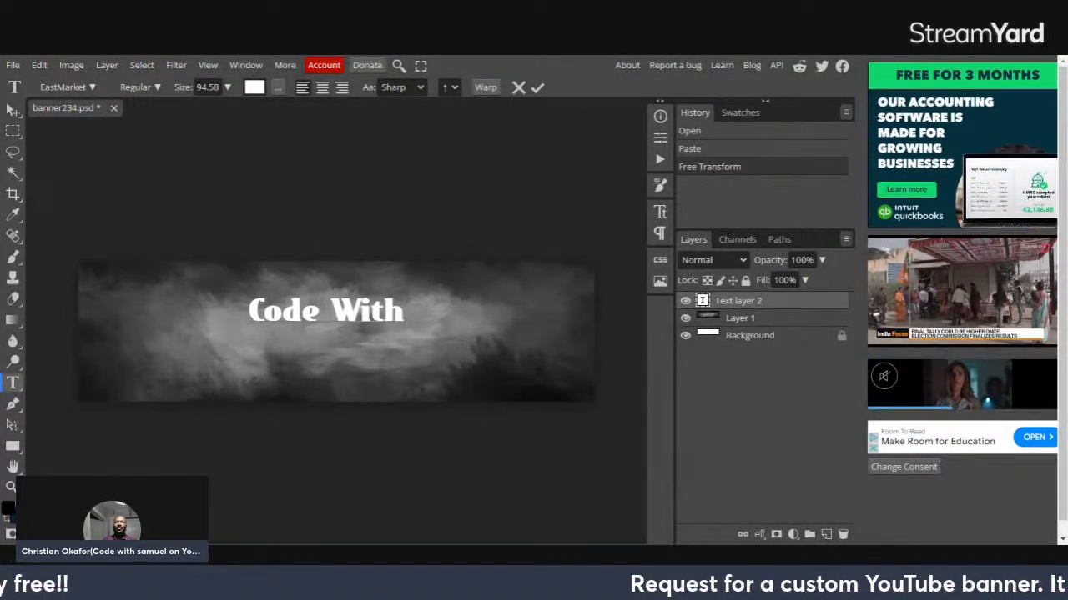
{"action": "type", "text": " Samuel"}
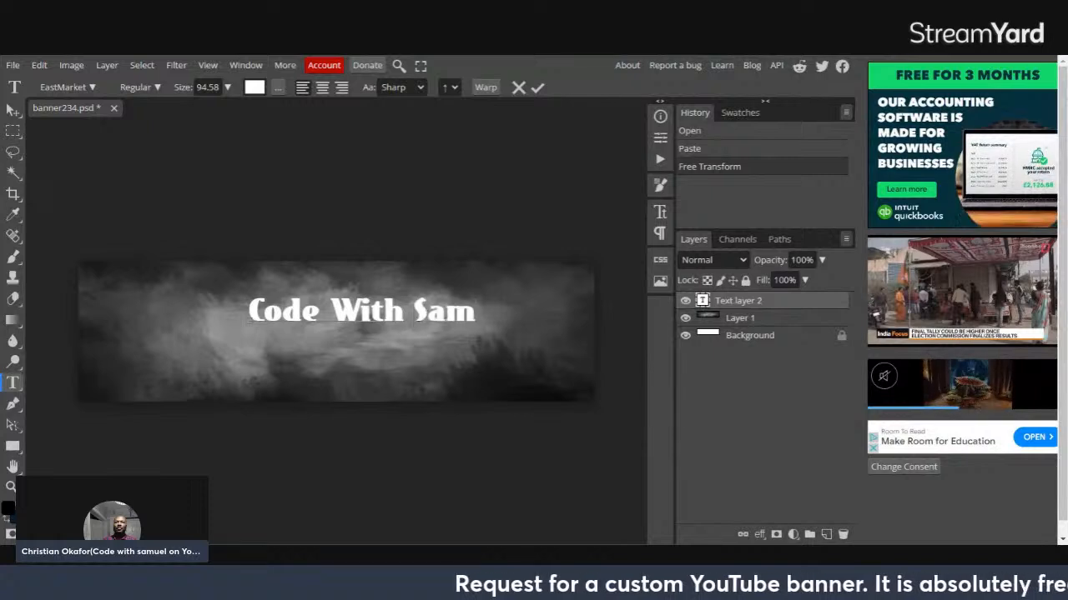
{"action": "left_click", "coordinate": [537, 88]}
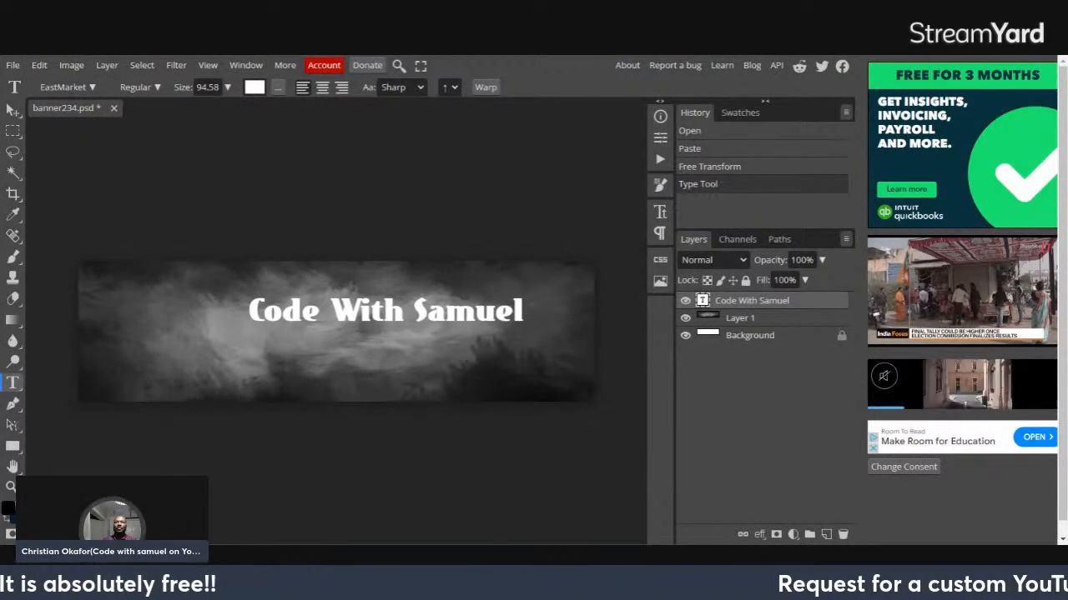
{"action": "left_click", "coordinate": [13, 111]}
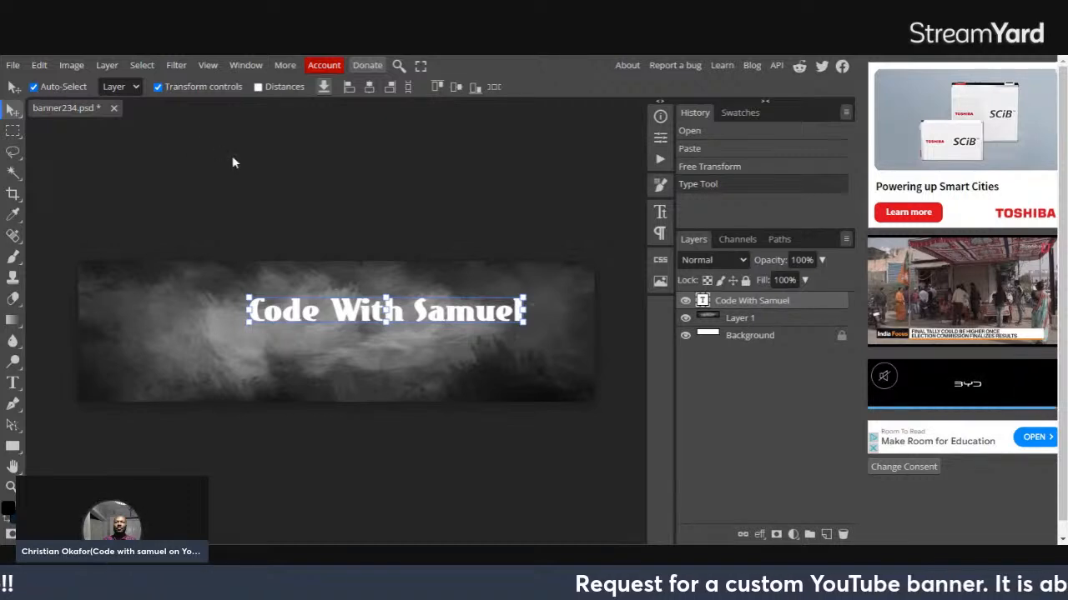
{"action": "left_click_drag", "start_coordinate": [367, 316], "coordinate": [291, 314]}
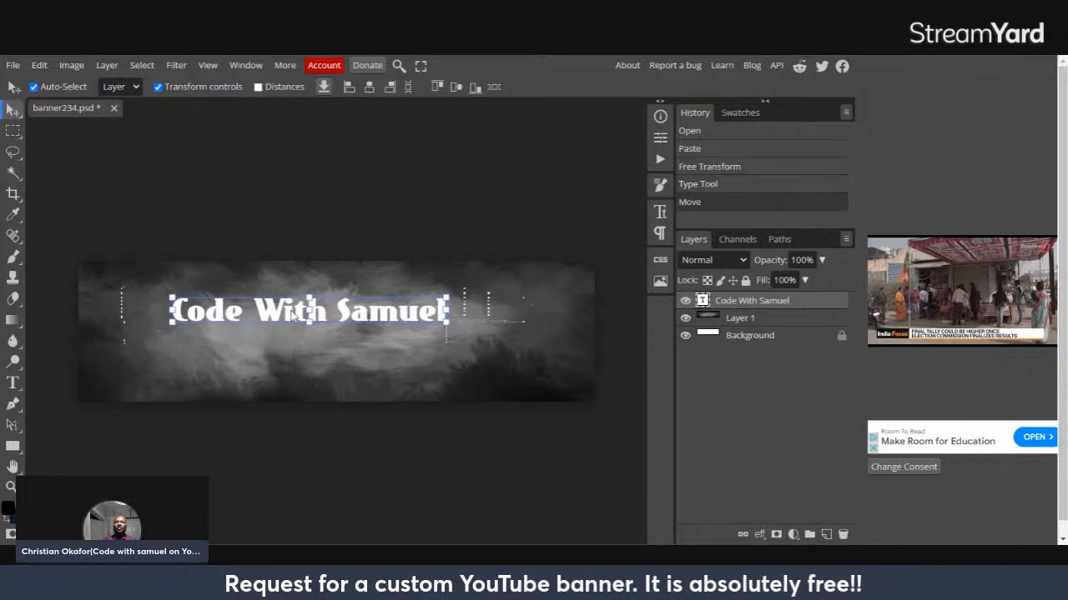
{"action": "key", "text": "ctrl+z"}
{"action": "key", "text": "ctrl+z"}
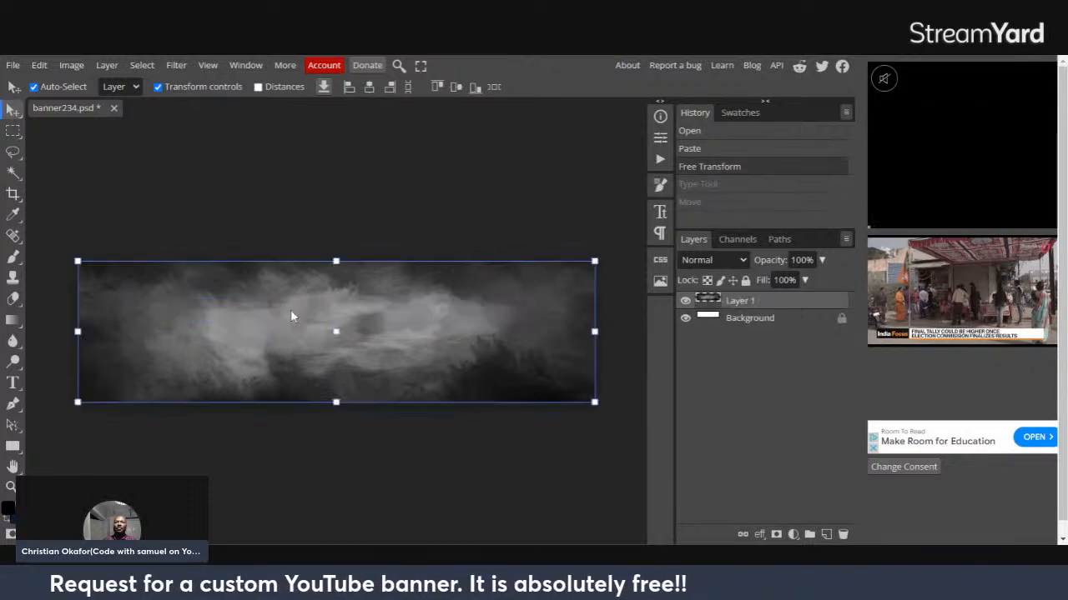
{"action": "left_click", "coordinate": [13, 383]}
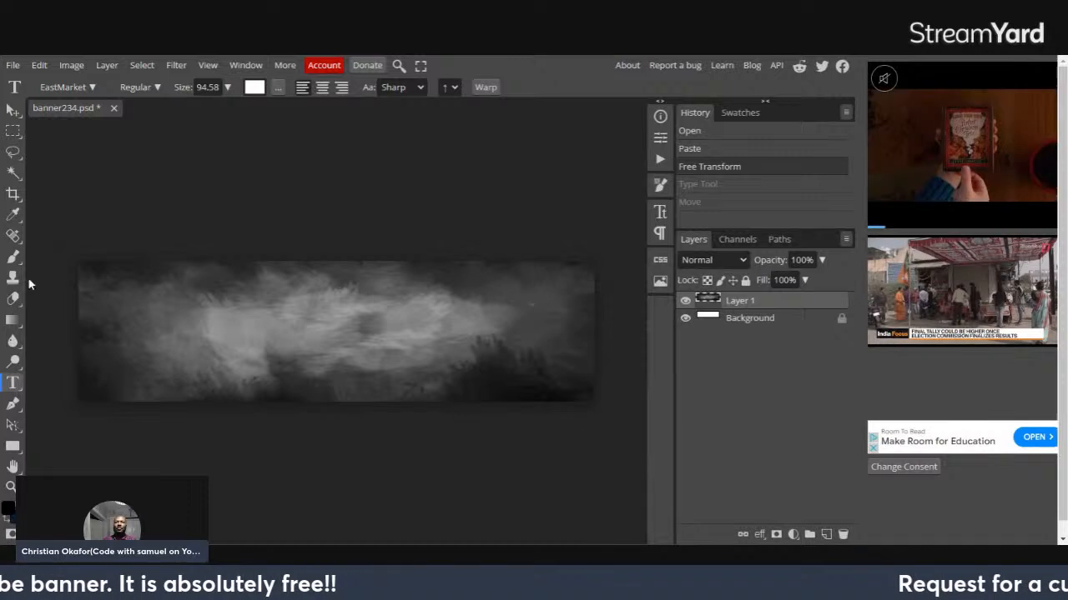
{"action": "left_click", "coordinate": [39, 65]}
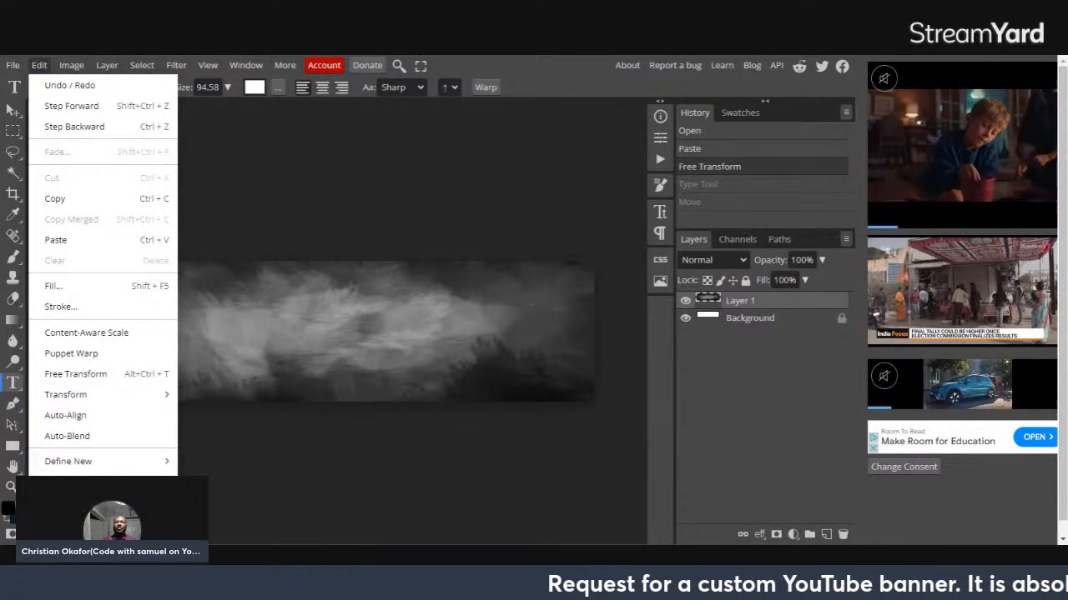
{"action": "left_click", "coordinate": [60, 107]}
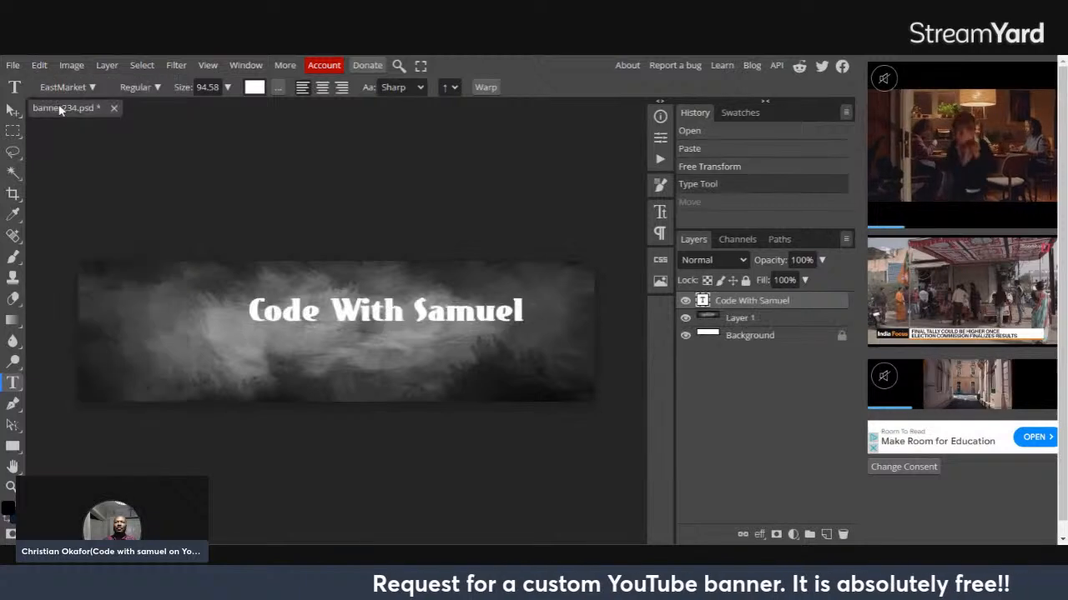
{"action": "left_click", "coordinate": [42, 66]}
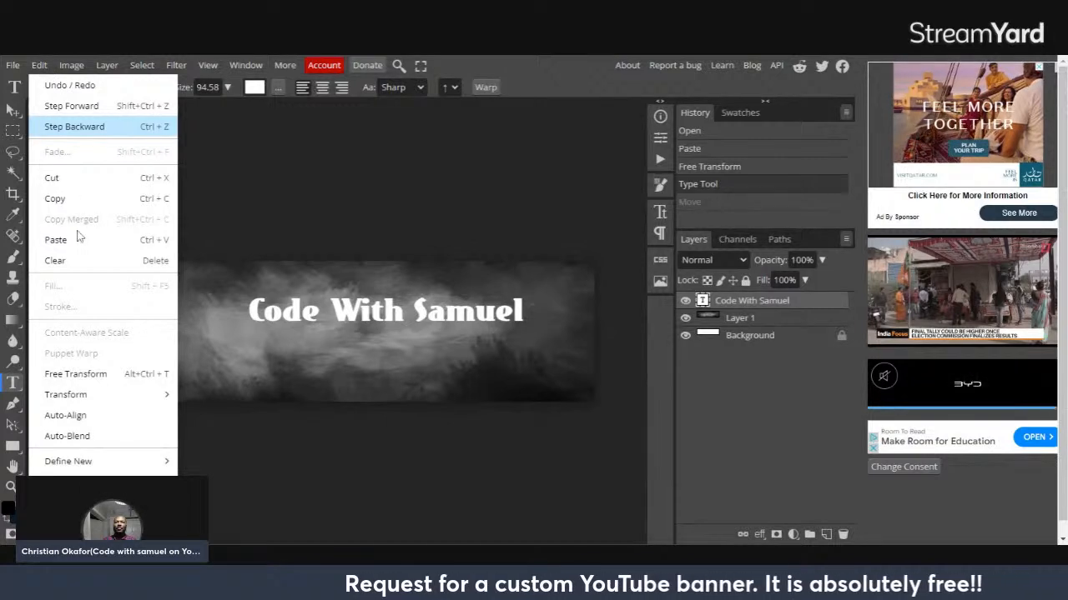
{"action": "left_click", "coordinate": [250, 164]}
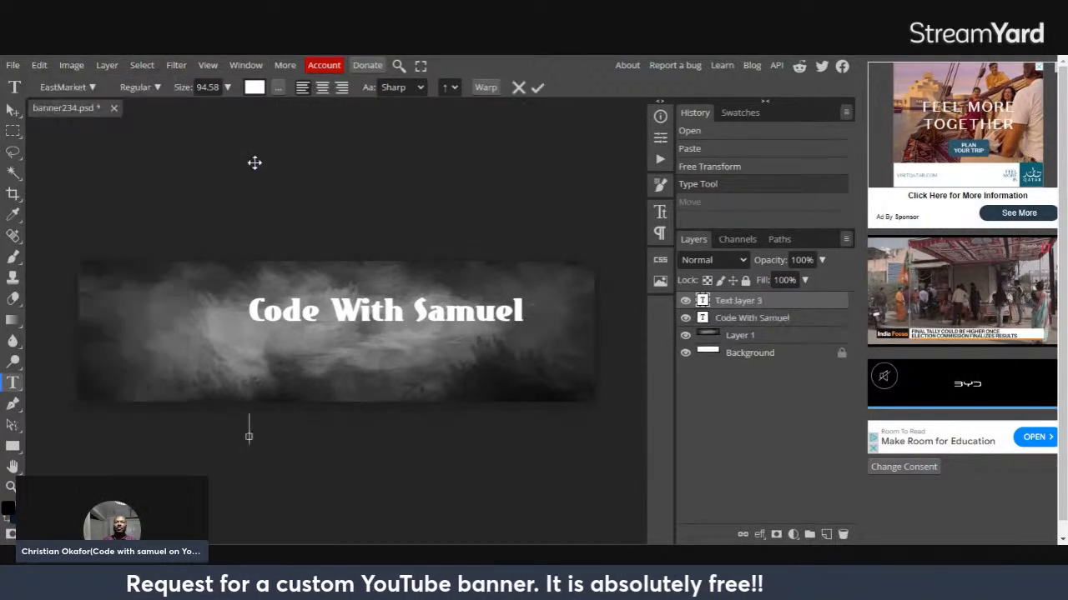
{"action": "left_click", "coordinate": [537, 88]}
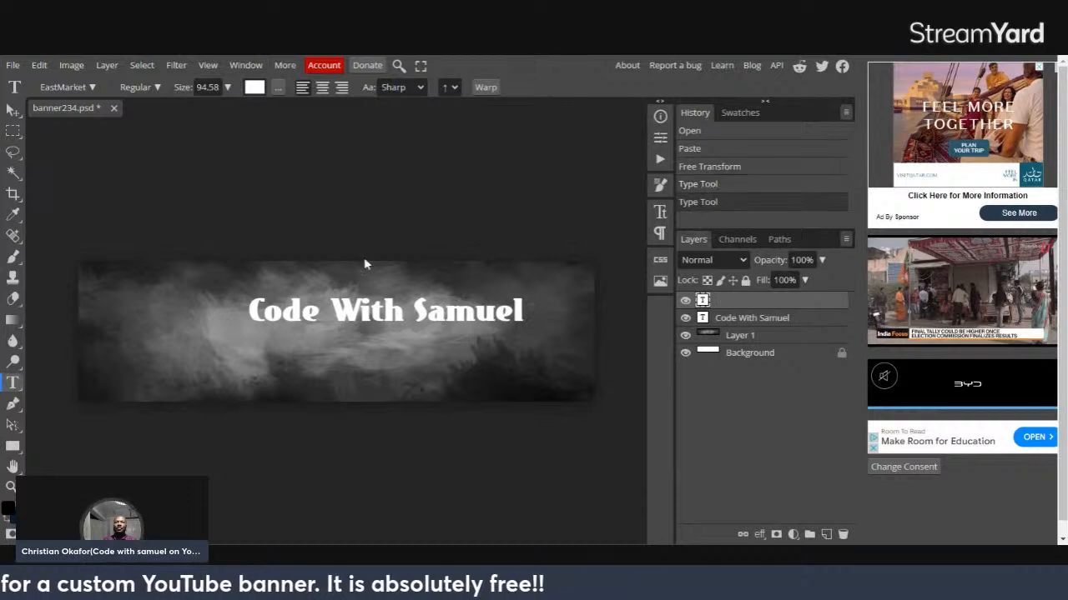
Turn off the transform controls and move the "Code With Samuel" title to the upper middle of the banner.
{"action": "left_click", "coordinate": [13, 111]}
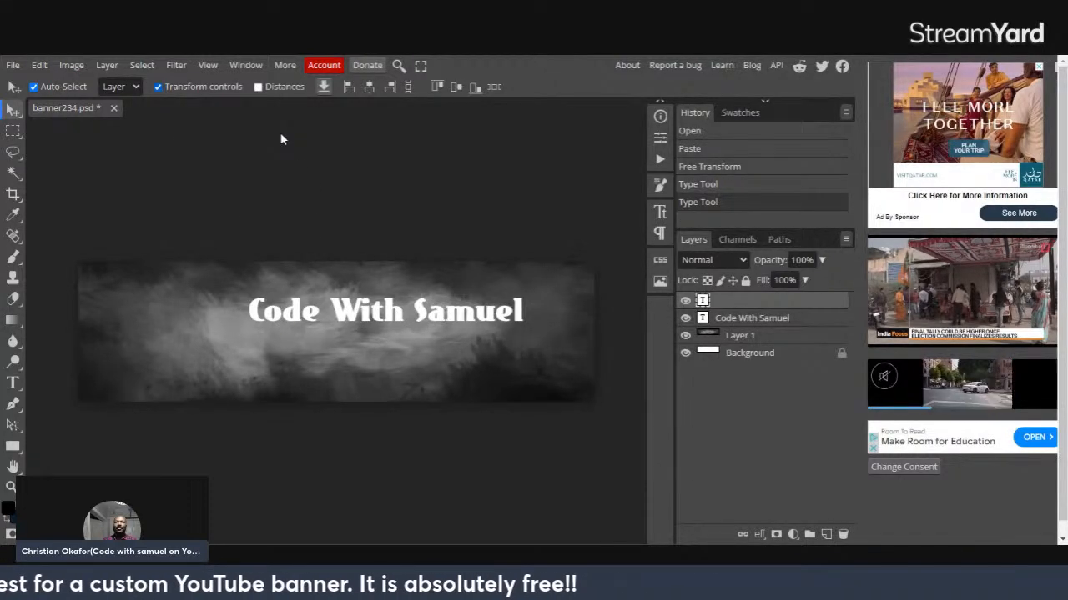
{"action": "left_click_drag", "start_coordinate": [349, 311], "coordinate": [299, 307]}
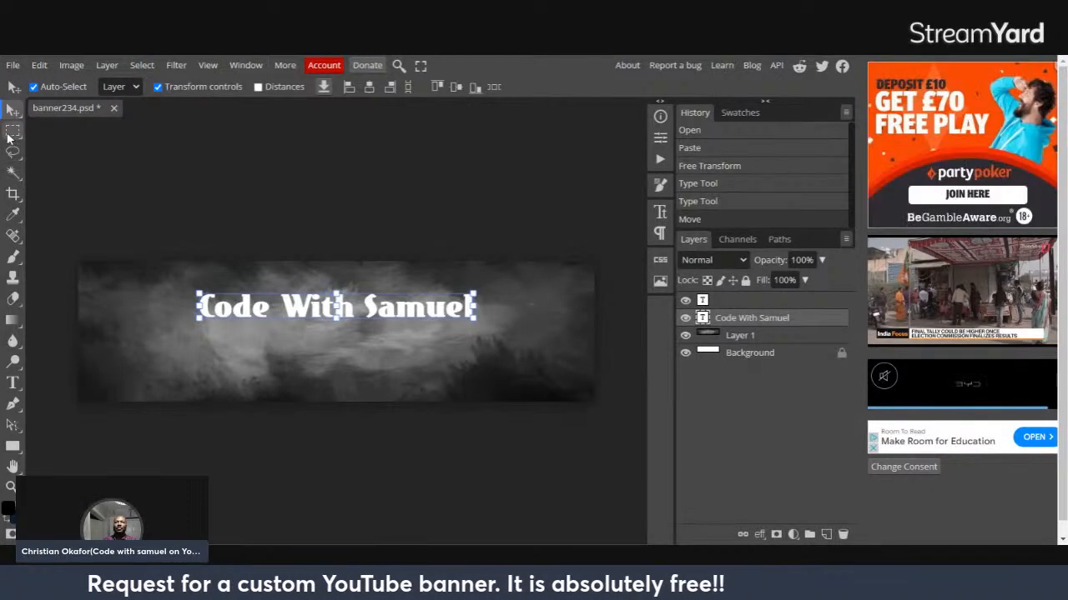
{"action": "left_click", "coordinate": [13, 383]}
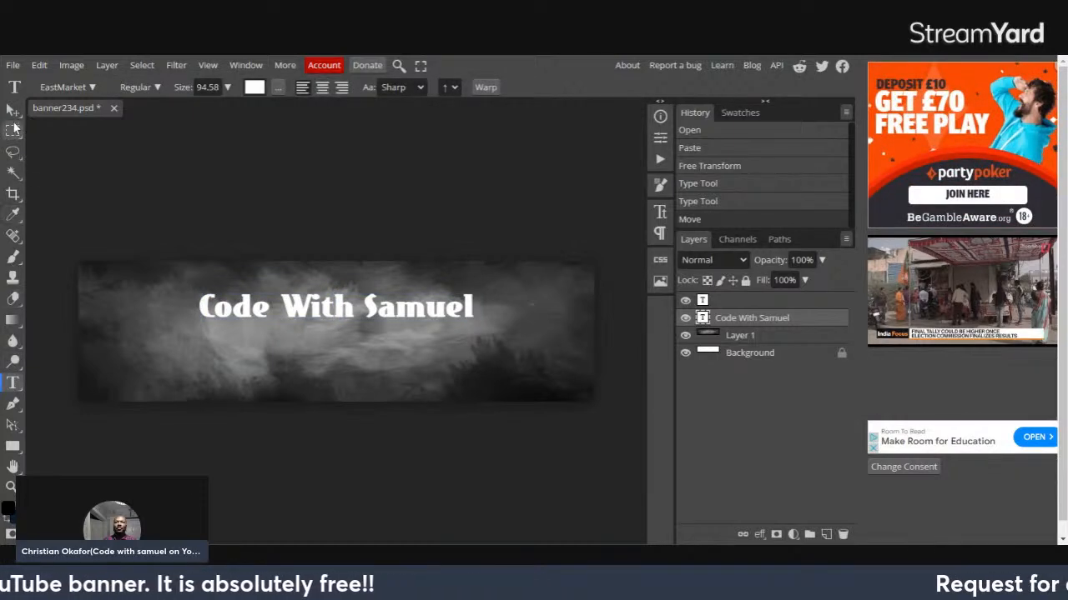
{"action": "left_click", "coordinate": [14, 110]}
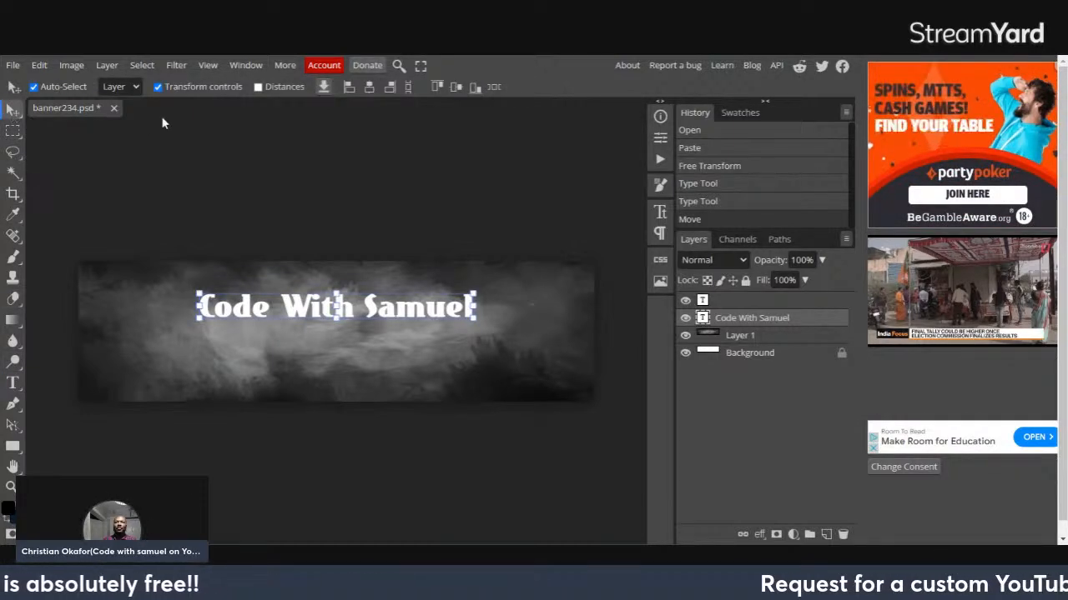
{"action": "left_click", "coordinate": [158, 87]}
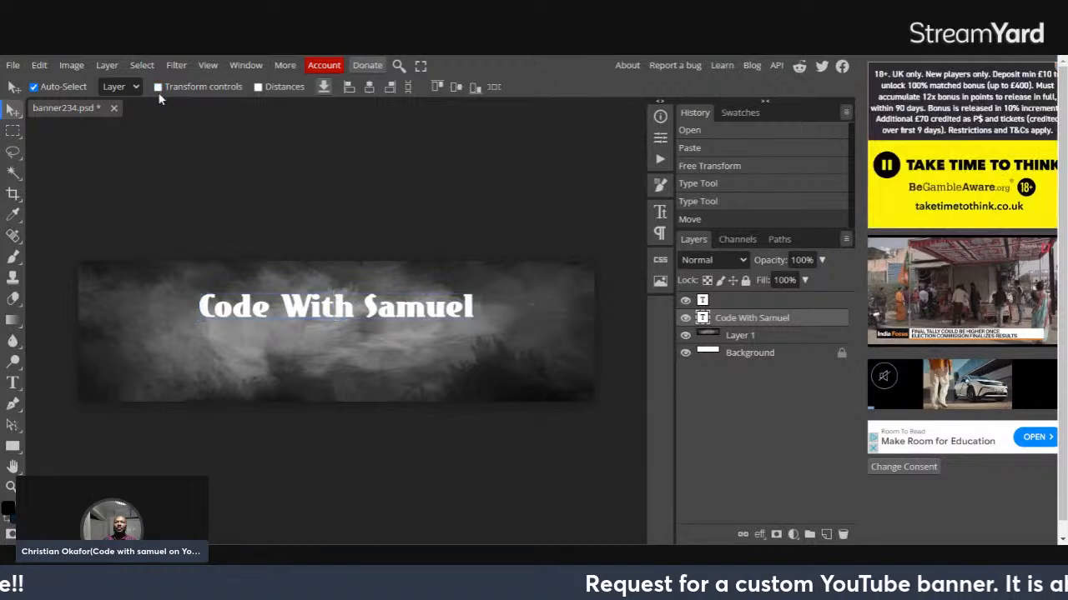
{"action": "left_click_drag", "start_coordinate": [347, 310], "coordinate": [282, 298]}
Delete the empty text layer above the "Code With Samuel" layer and select Layer 1.
{"action": "left_click", "coordinate": [719, 303]}
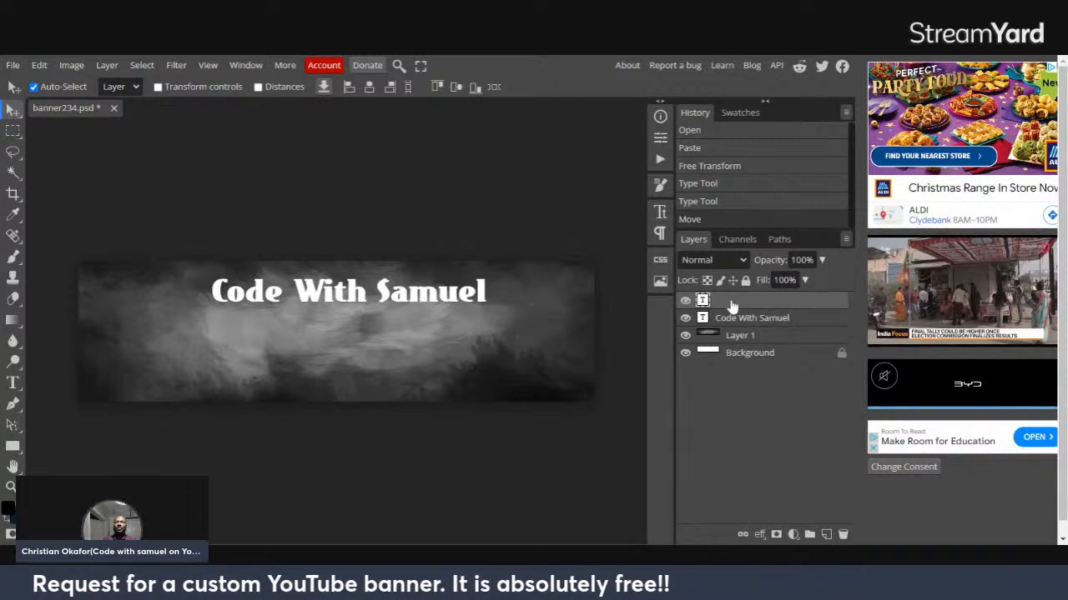
{"action": "key", "text": "Delete"}
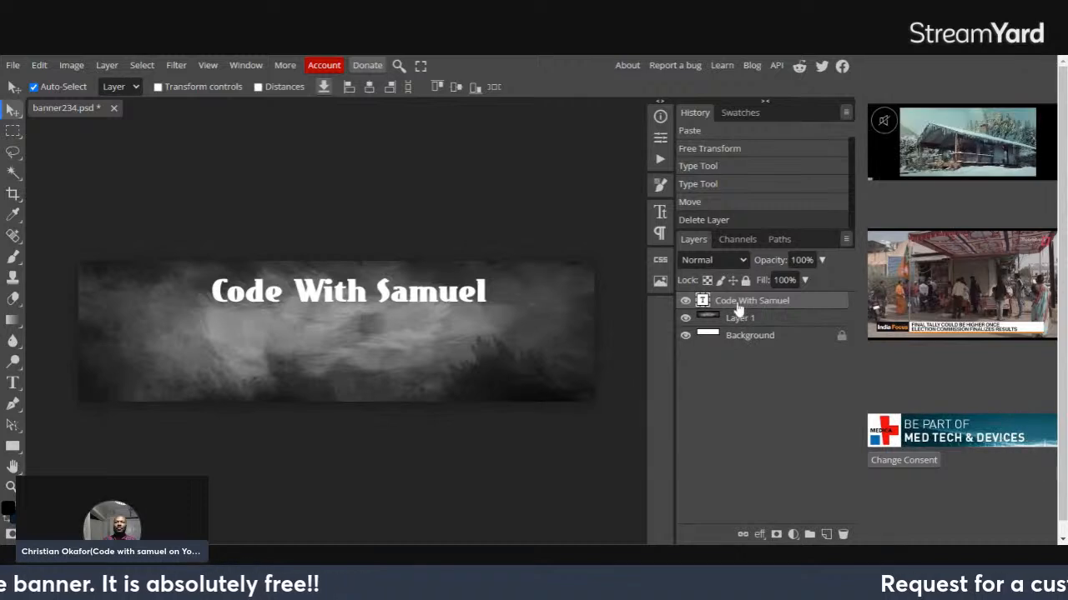
{"action": "left_click", "coordinate": [740, 317]}
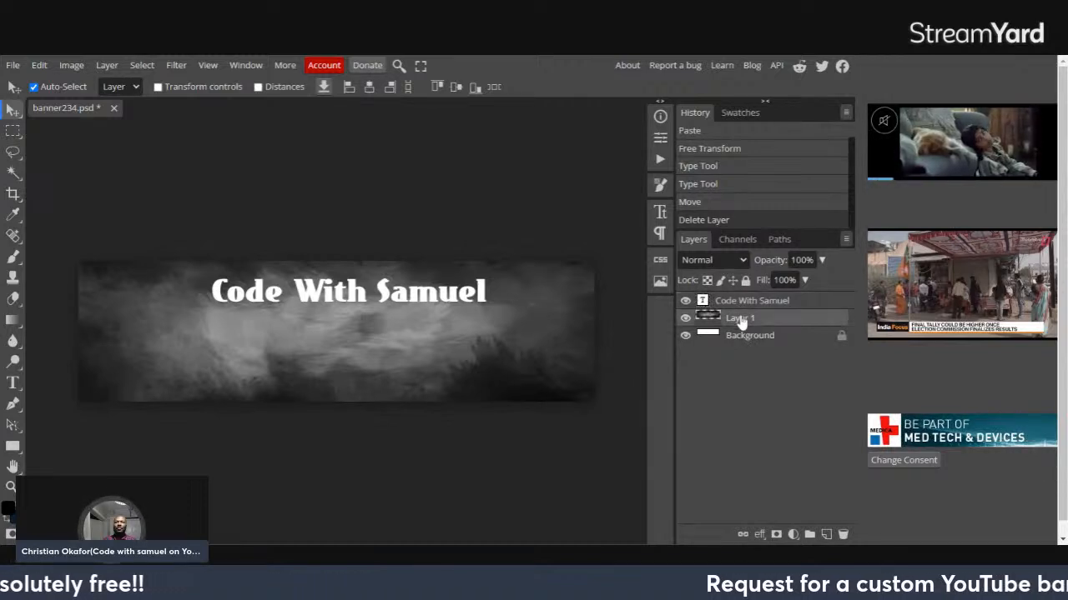
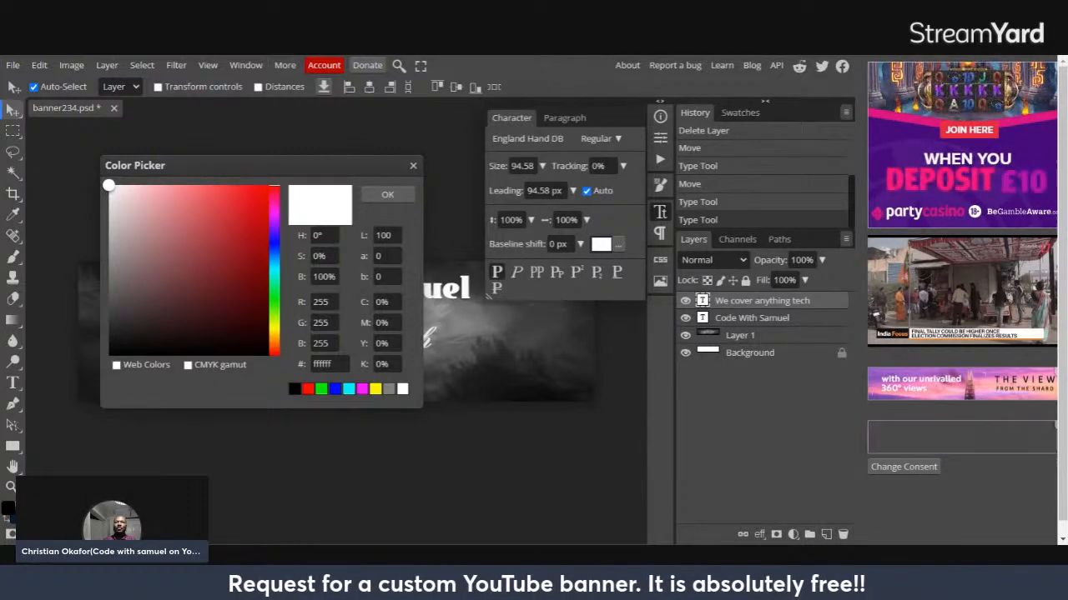
Dismiss the colour and character settings and move the "We cover anything tech" text directly beneath the title, roughly centred.
{"action": "left_click", "coordinate": [413, 166]}
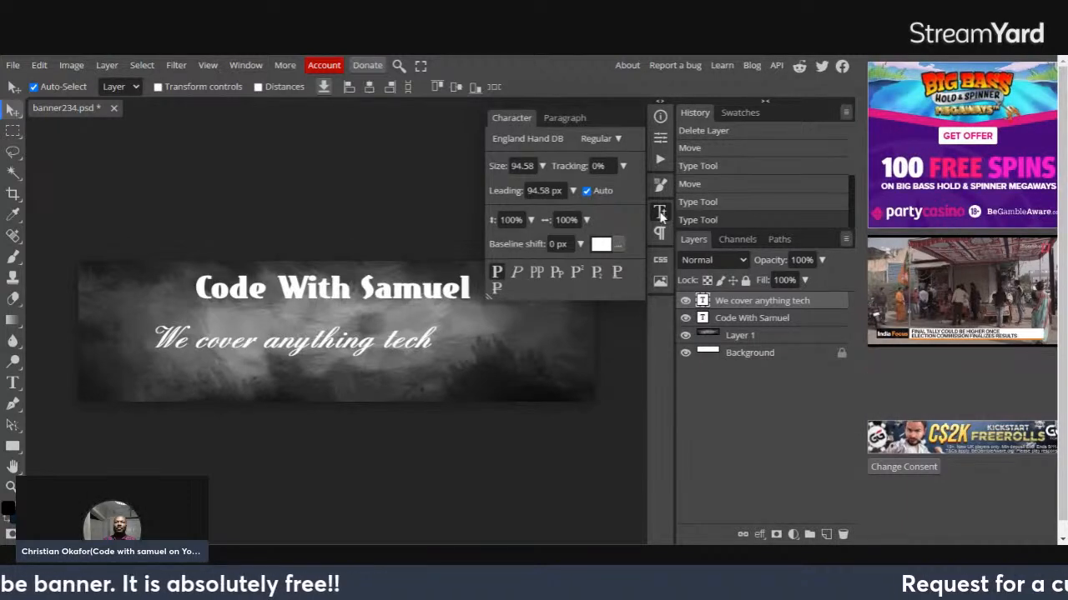
{"action": "left_click", "coordinate": [660, 211]}
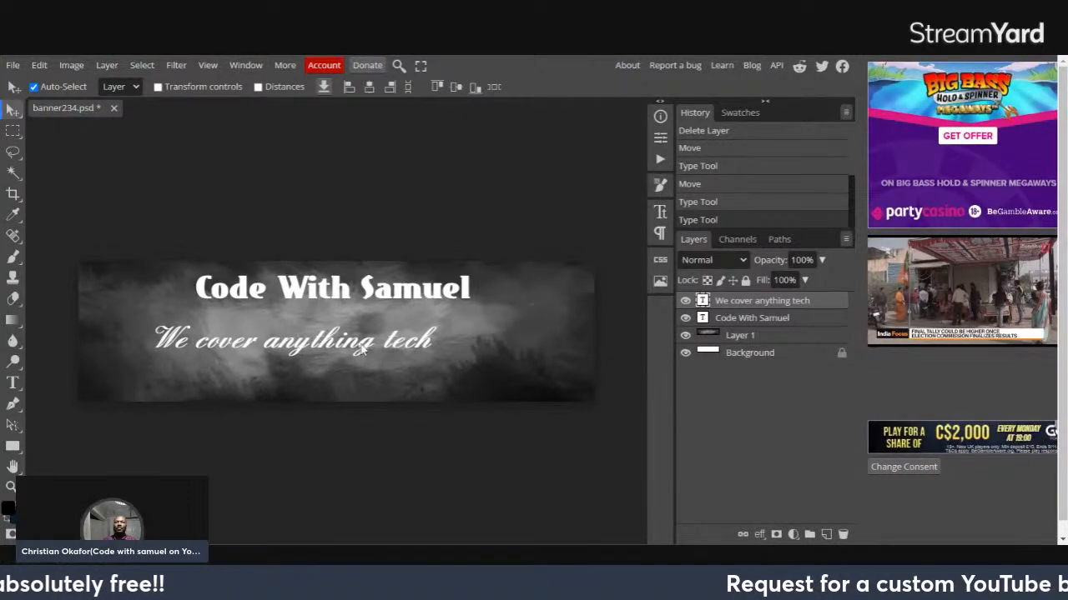
{"action": "left_click_drag", "start_coordinate": [362, 350], "coordinate": [406, 335]}
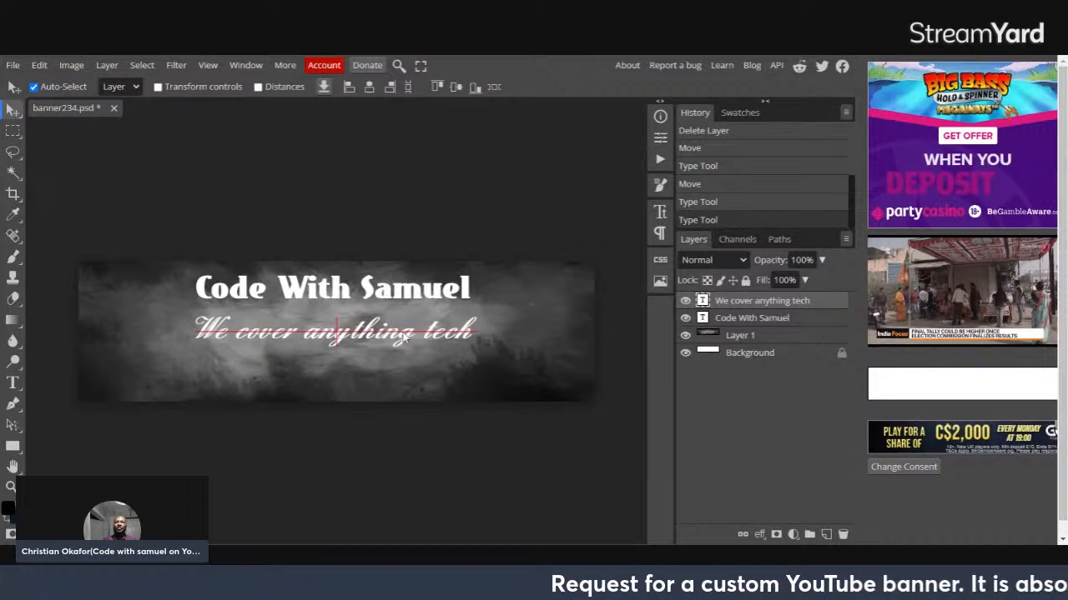
{"action": "left_click_drag", "start_coordinate": [406, 335], "coordinate": [410, 330]}
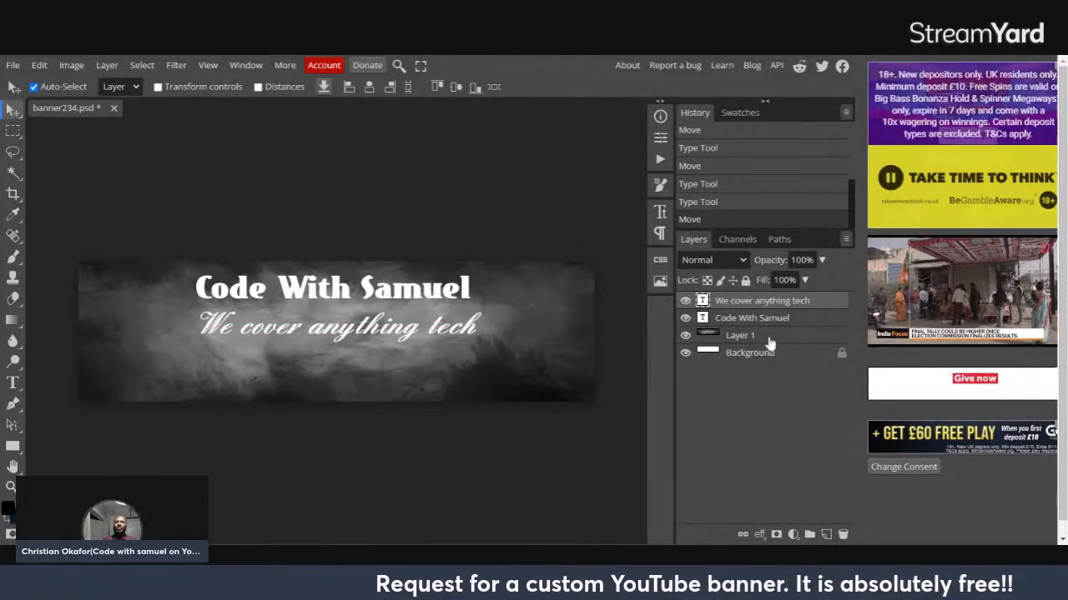
Open the blending options of the "We cover anything tech" layer and enable a Color Overlay.
{"action": "right_click", "coordinate": [743, 305]}
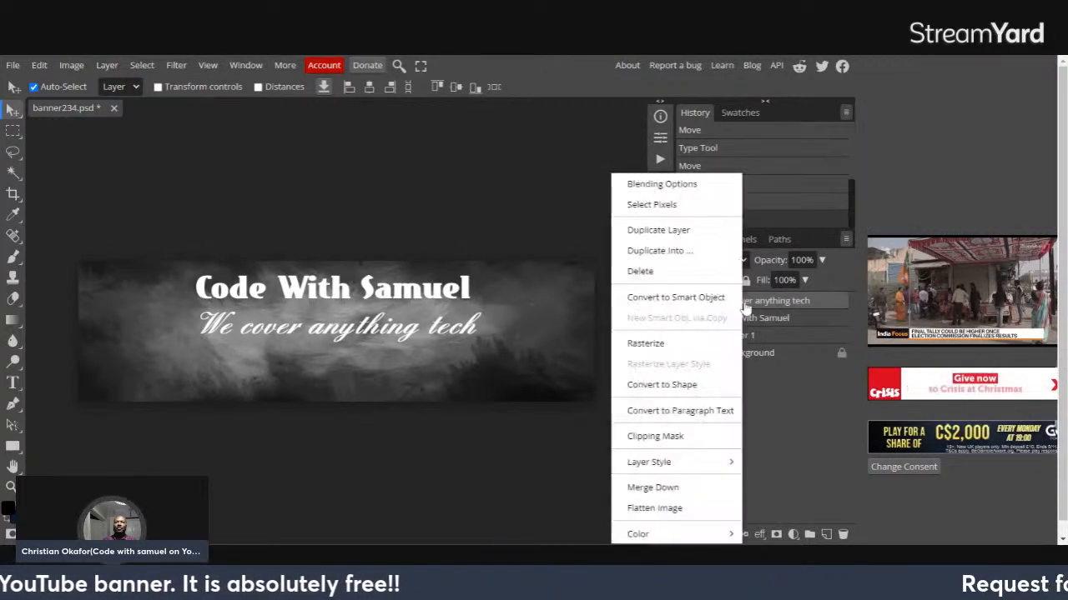
{"action": "left_click", "coordinate": [666, 188]}
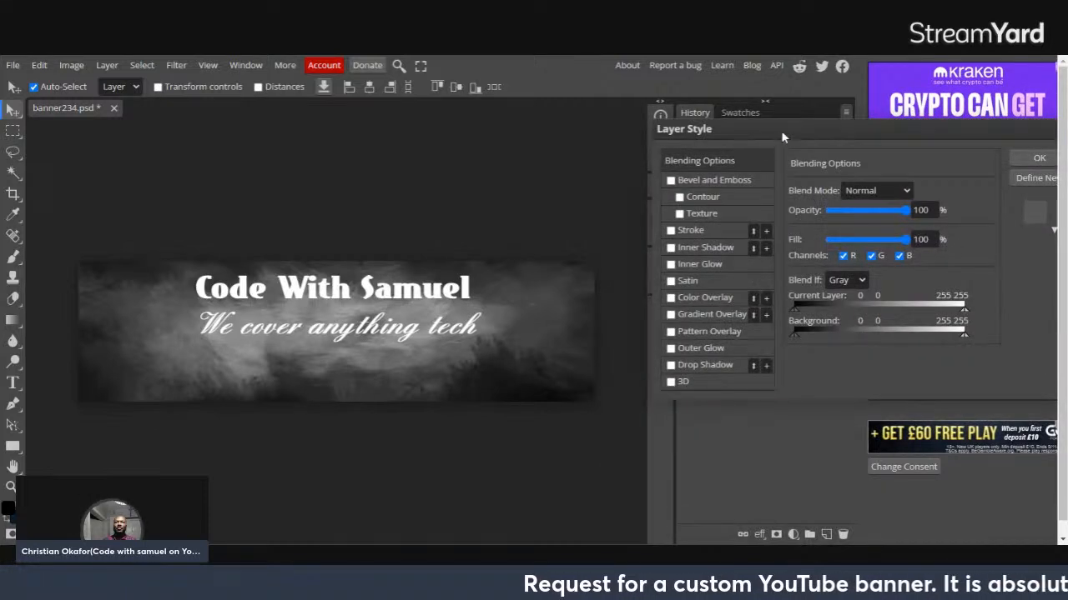
{"action": "left_click_drag", "start_coordinate": [782, 133], "coordinate": [703, 125]}
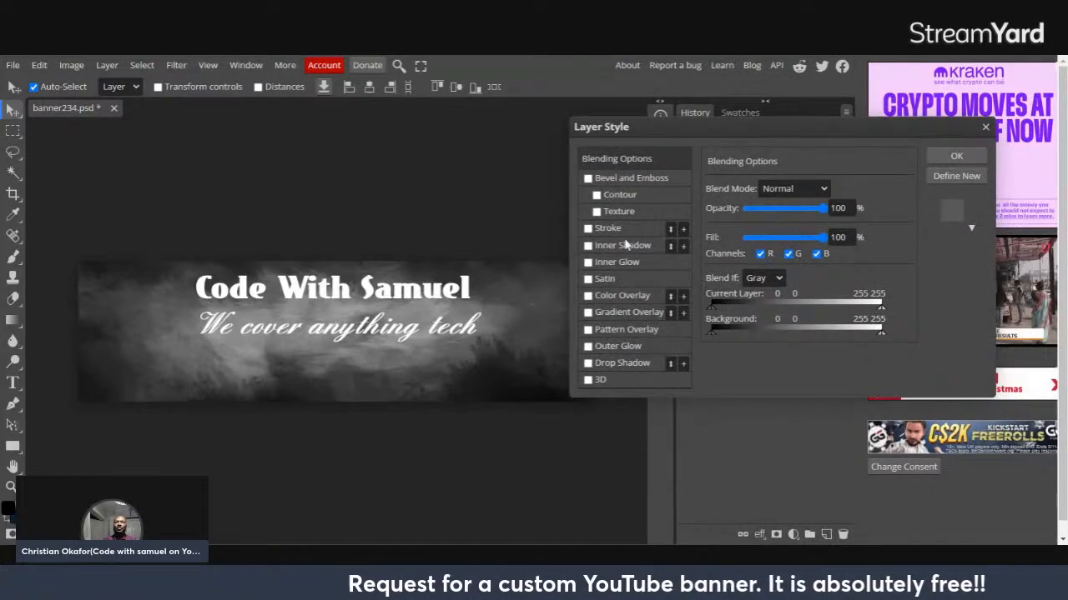
{"action": "left_click", "coordinate": [633, 297]}
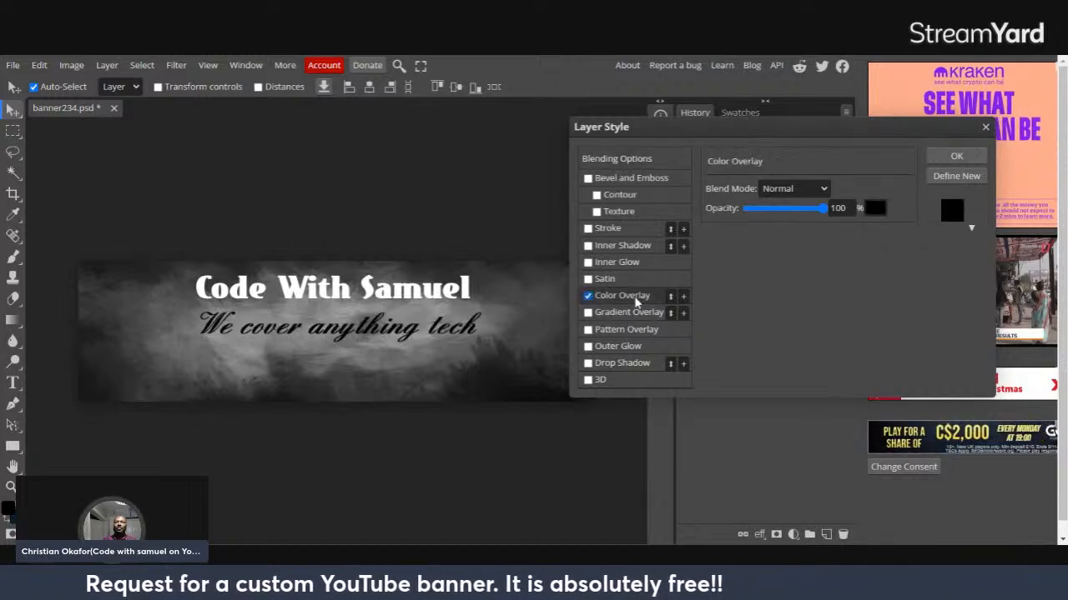
Try several preset colours for the tagline's colour overlay and settle on yellow ffe400.
{"action": "left_click", "coordinate": [874, 209]}
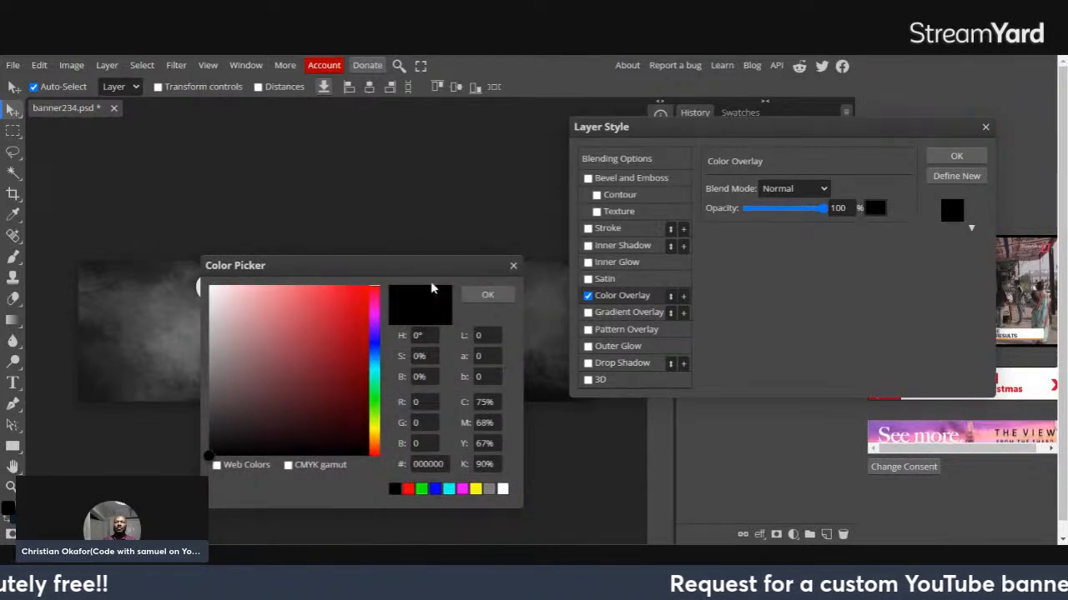
{"action": "left_click_drag", "start_coordinate": [419, 262], "coordinate": [782, 181]}
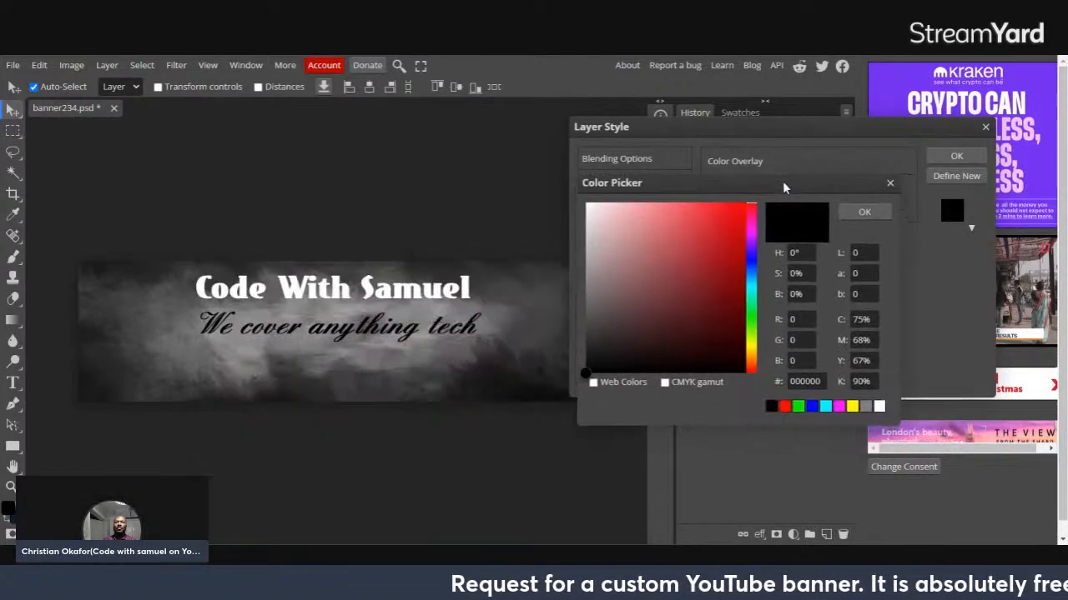
{"action": "left_click", "coordinate": [879, 407]}
{"action": "left_click", "coordinate": [866, 406]}
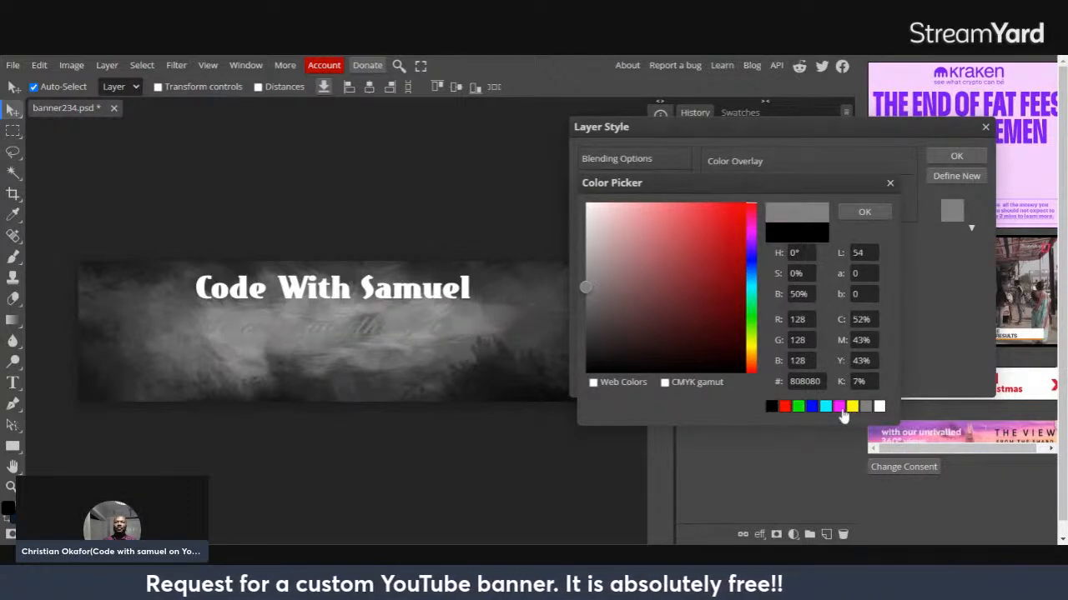
{"action": "left_click", "coordinate": [839, 408]}
{"action": "left_click", "coordinate": [853, 408]}
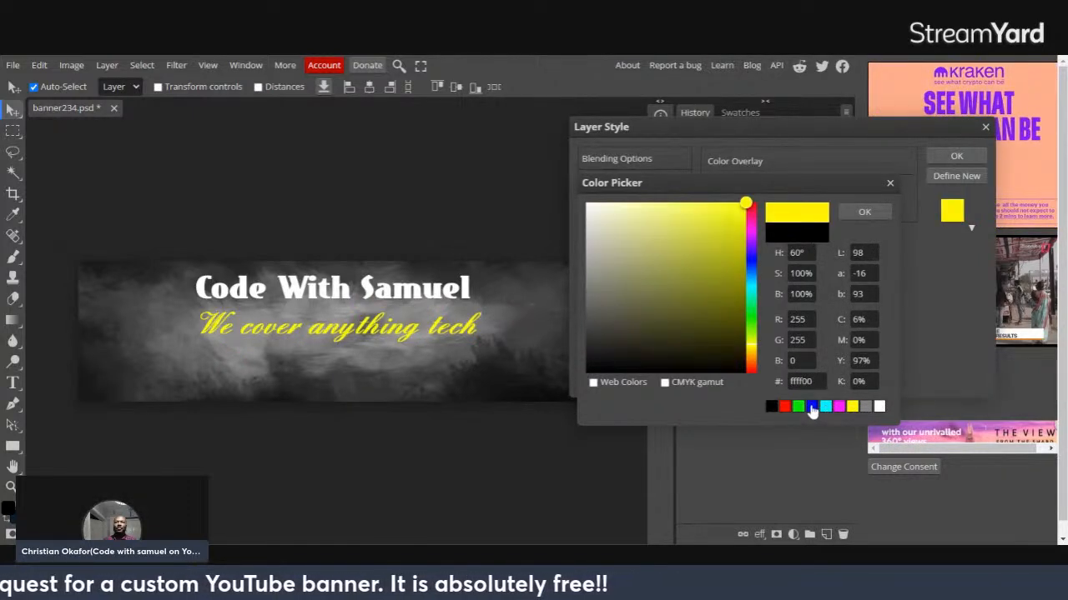
{"action": "left_click", "coordinate": [811, 406]}
{"action": "left_click", "coordinate": [799, 406]}
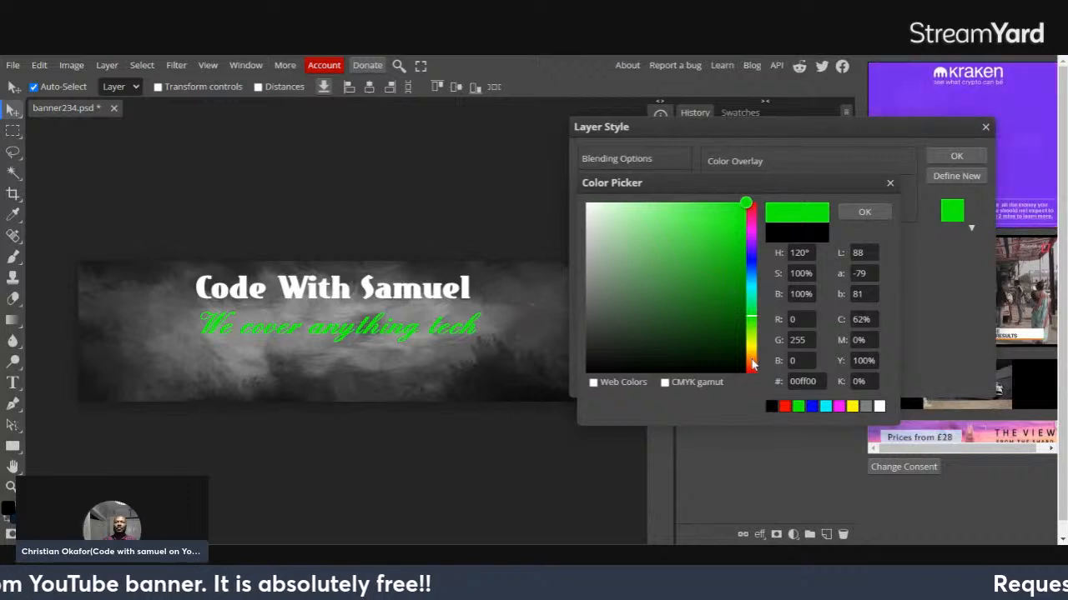
{"action": "mouse_move", "coordinate": [751, 365]}
{"action": "left_mouse_down"}
{"action": "mouse_move", "coordinate": [752, 259]}
{"action": "mouse_move", "coordinate": [752, 352]}
{"action": "left_mouse_up"}
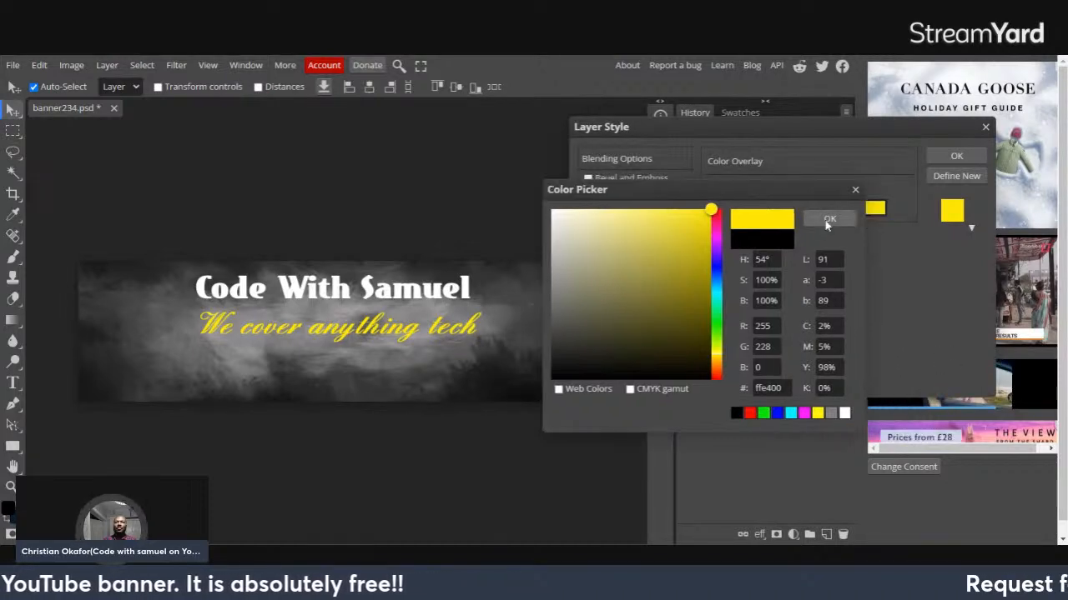
{"action": "left_click", "coordinate": [825, 220]}
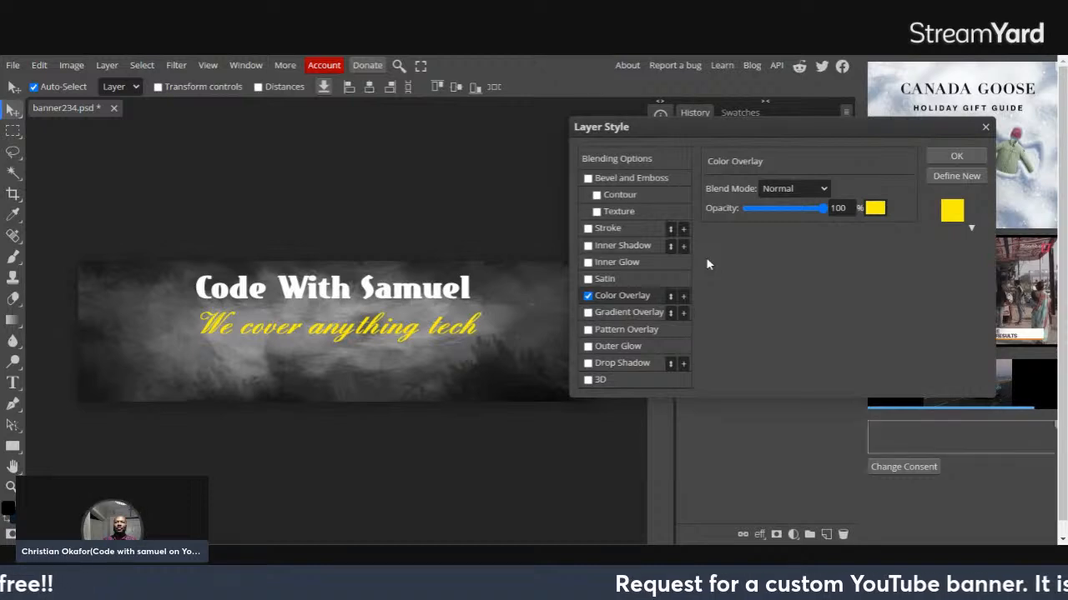
Add a 7 px black outside stroke and a drop shadow to the tagline and apply the layer style.
{"action": "left_click", "coordinate": [632, 226]}
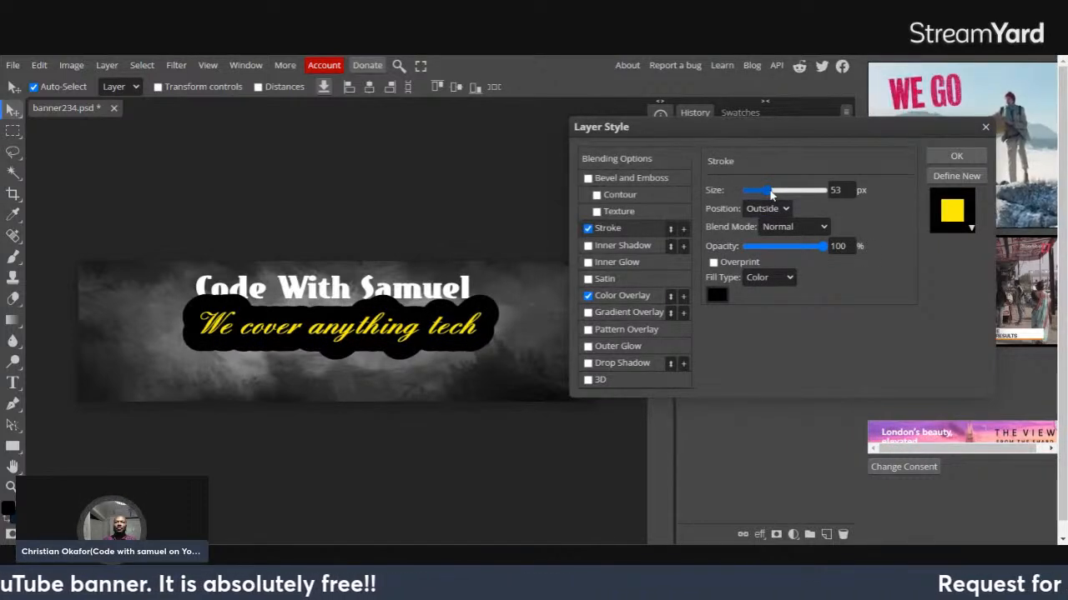
{"action": "left_click_drag", "start_coordinate": [771, 194], "coordinate": [746, 192]}
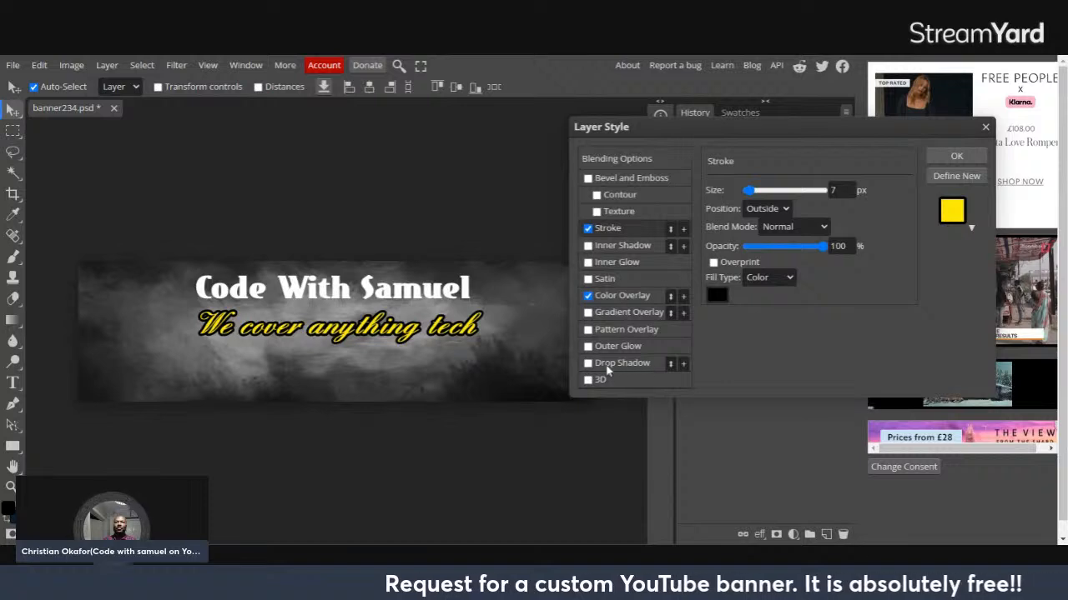
{"action": "left_click", "coordinate": [632, 365]}
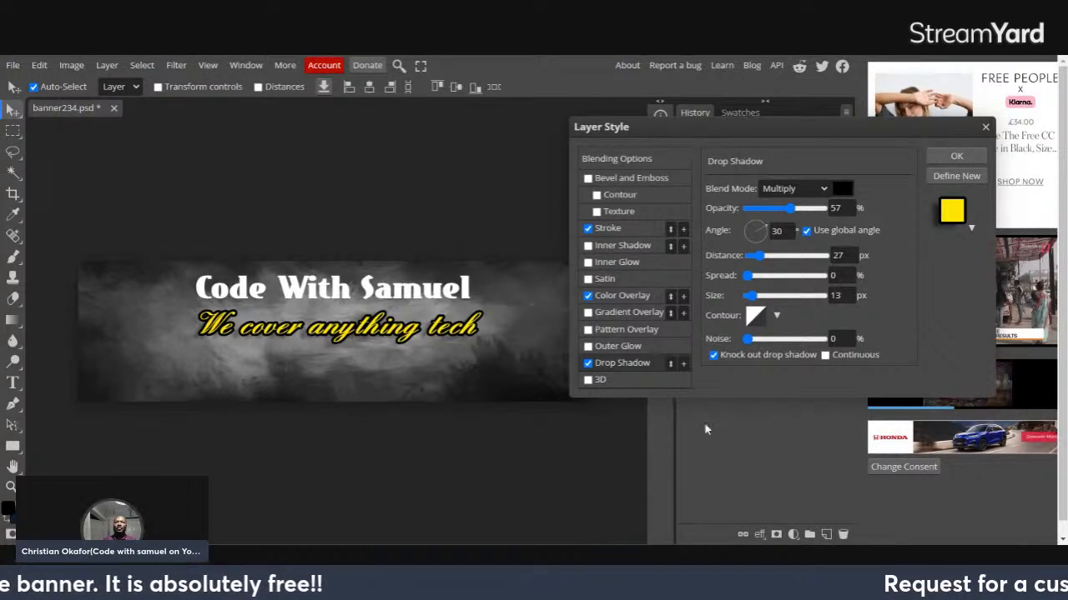
{"action": "left_click", "coordinate": [955, 155]}
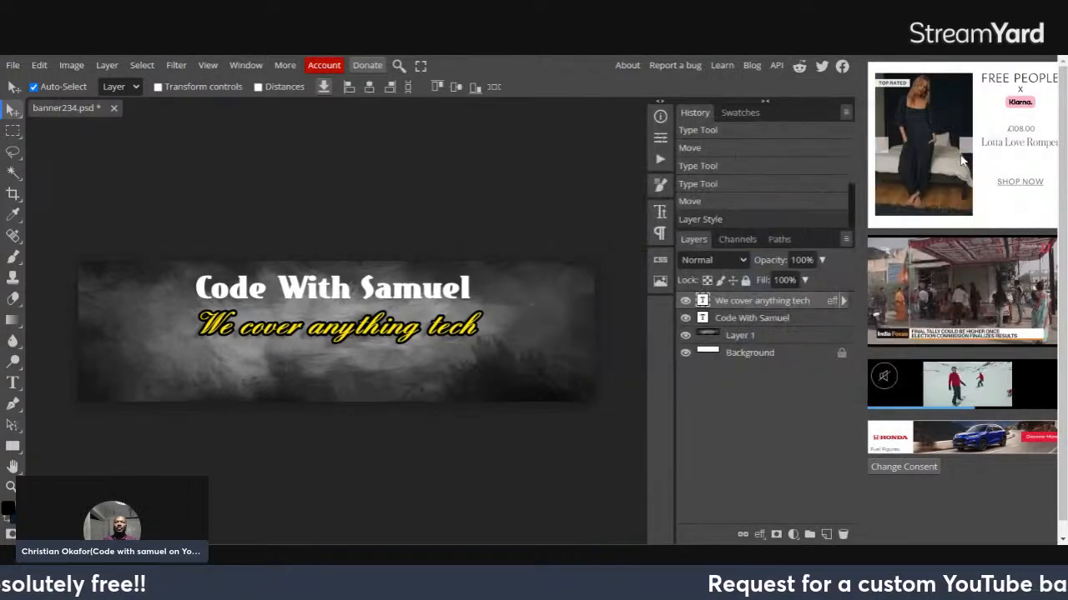
Move the "Code With Samuel" title and the tagline towards the banner's left side, with the tagline slightly lower beneath the title.
{"action": "left_click_drag", "start_coordinate": [334, 336], "coordinate": [231, 365]}
{"action": "left_click_drag", "start_coordinate": [298, 294], "coordinate": [243, 294]}
{"action": "left_click_drag", "start_coordinate": [273, 358], "coordinate": [313, 349]}
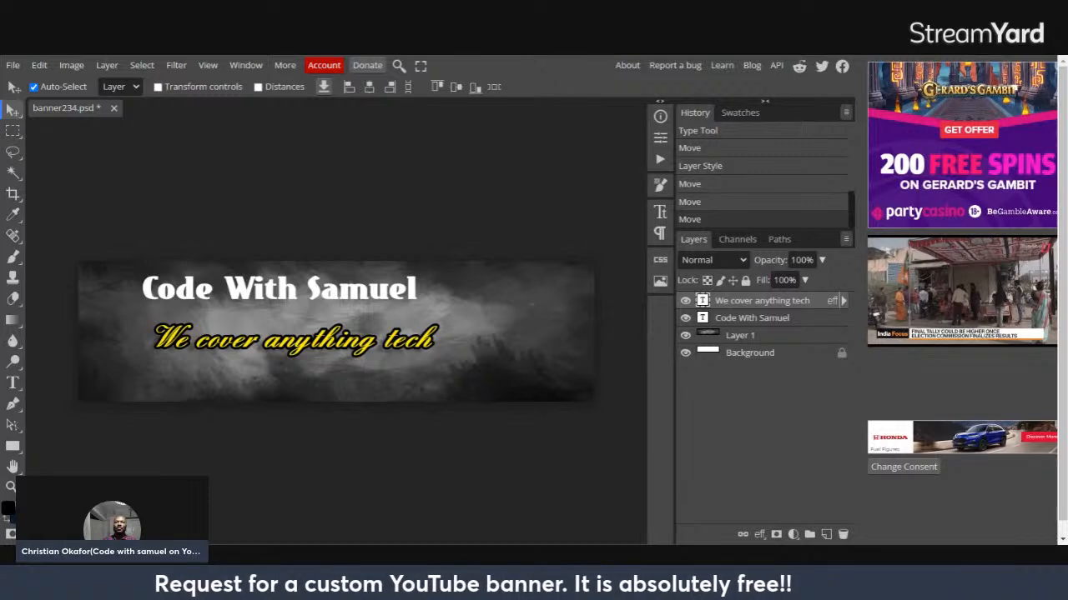
Switch to Google Images, search for "human image" and look through the results for a picture for the banner.
{"action": "left_click", "coordinate": [803, 56]}
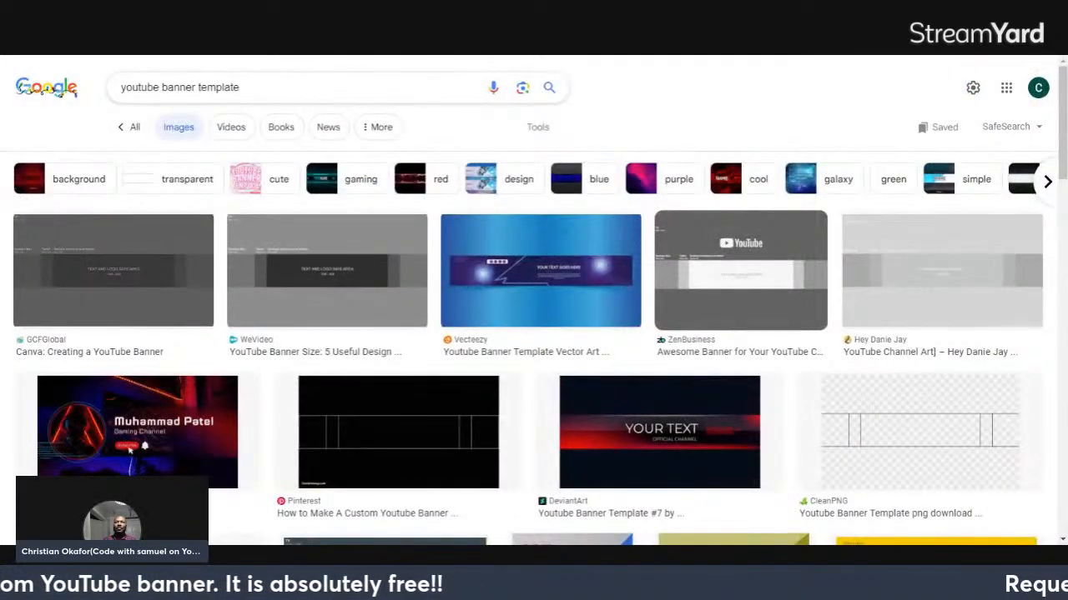
{"action": "left_click_drag", "start_coordinate": [247, 88], "coordinate": [101, 88]}
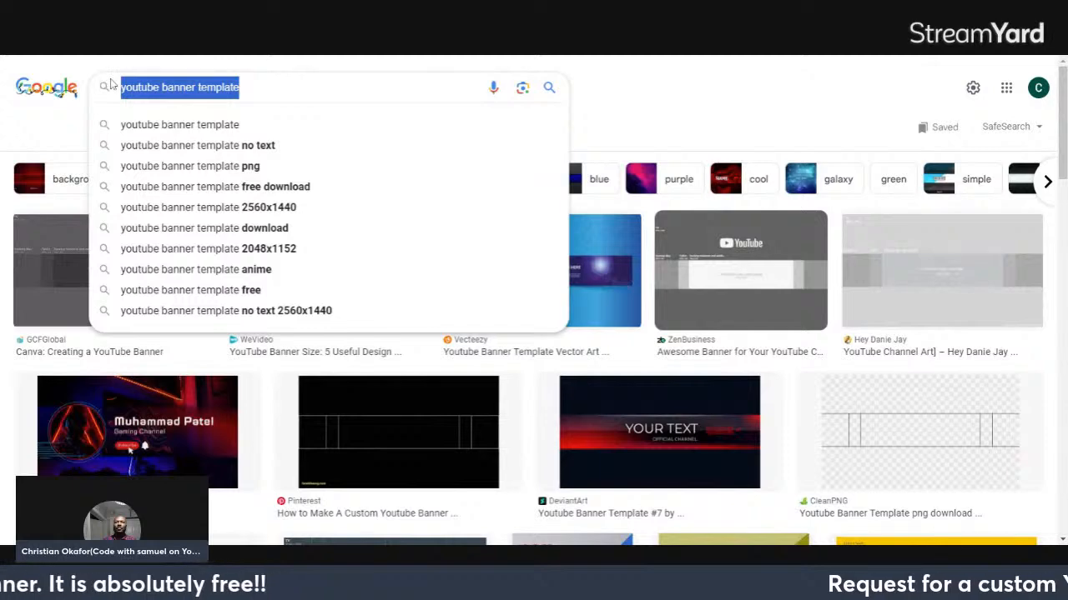
{"action": "type", "text": "ima"}
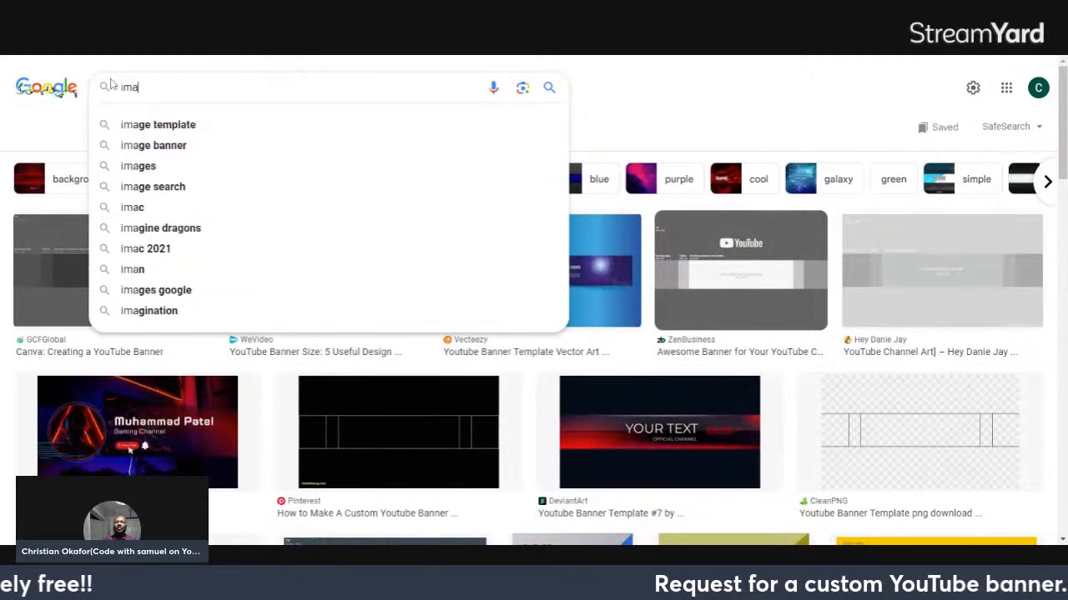
{"action": "key", "text": "BackSpace"}
{"action": "key", "text": "BackSpace"}
{"action": "key", "text": "BackSpace"}
{"action": "type", "text": "huma"}
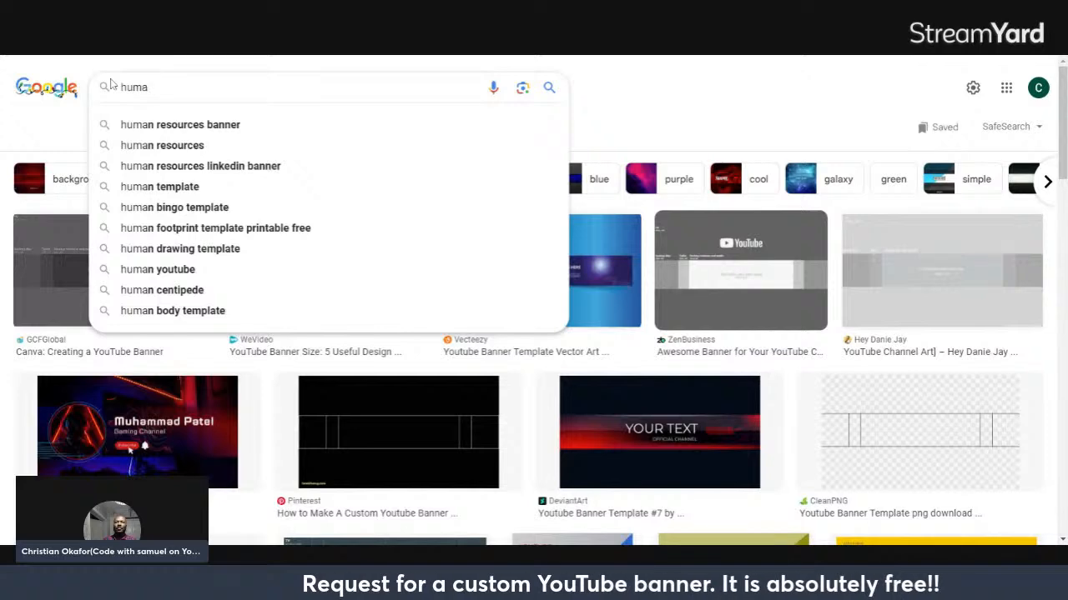
{"action": "type", "text": "n image"}
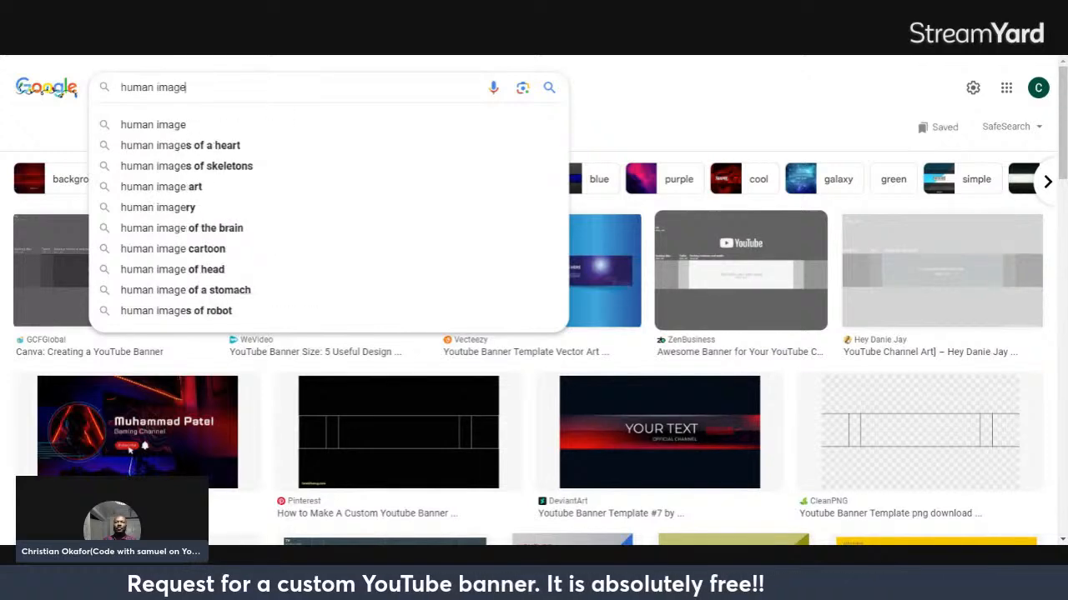
{"action": "key", "text": "Return"}
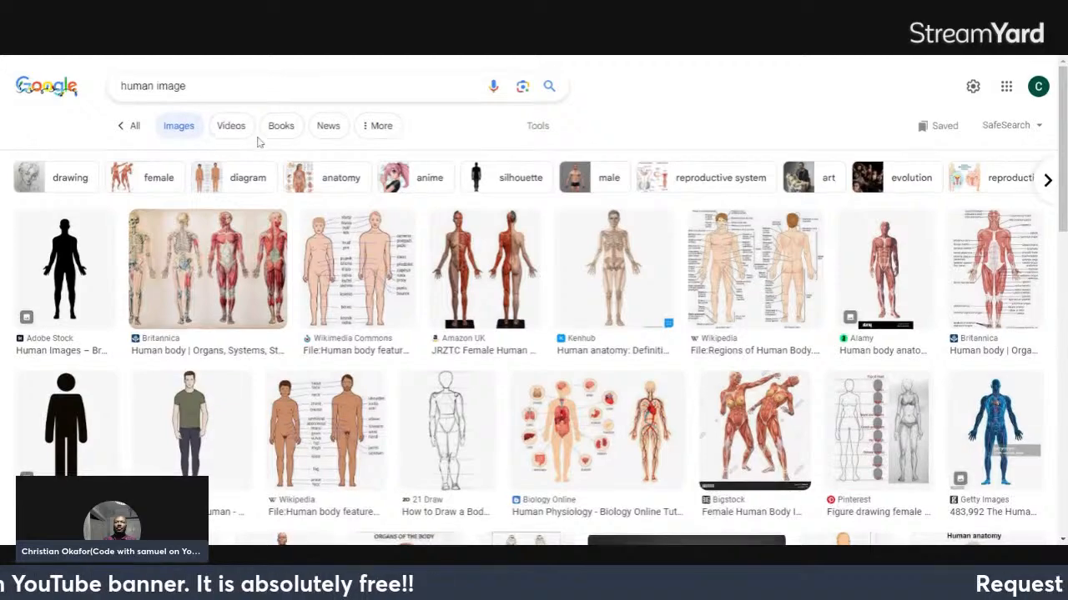
{"action": "scroll", "coordinate": [257, 143], "scroll_direction": "down", "scroll_amount": 2}
{"action": "scroll", "coordinate": [258, 138], "scroll_direction": "up", "scroll_amount": 1}
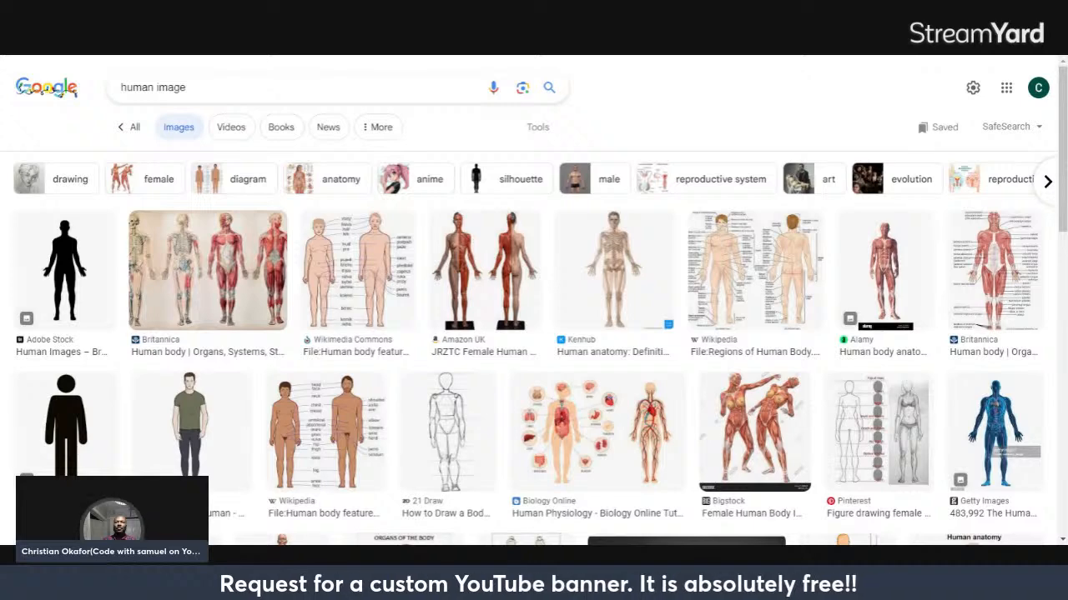
Switch to Facebook, open the personal profile and view its profile picture, closing it again.
{"action": "key", "text": "ctrl+Tab"}
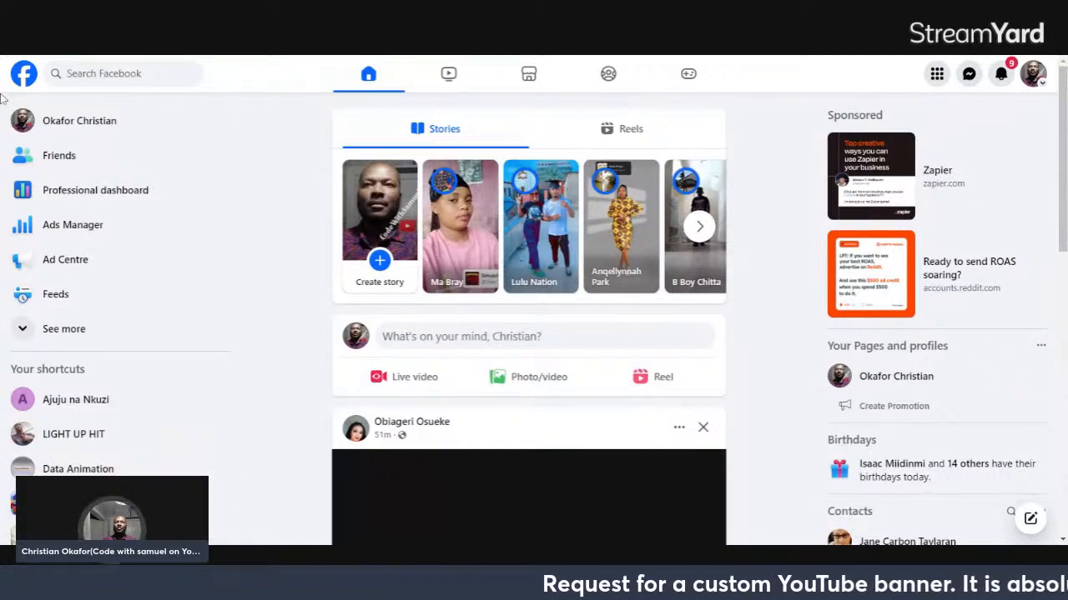
{"action": "left_click", "coordinate": [58, 126]}
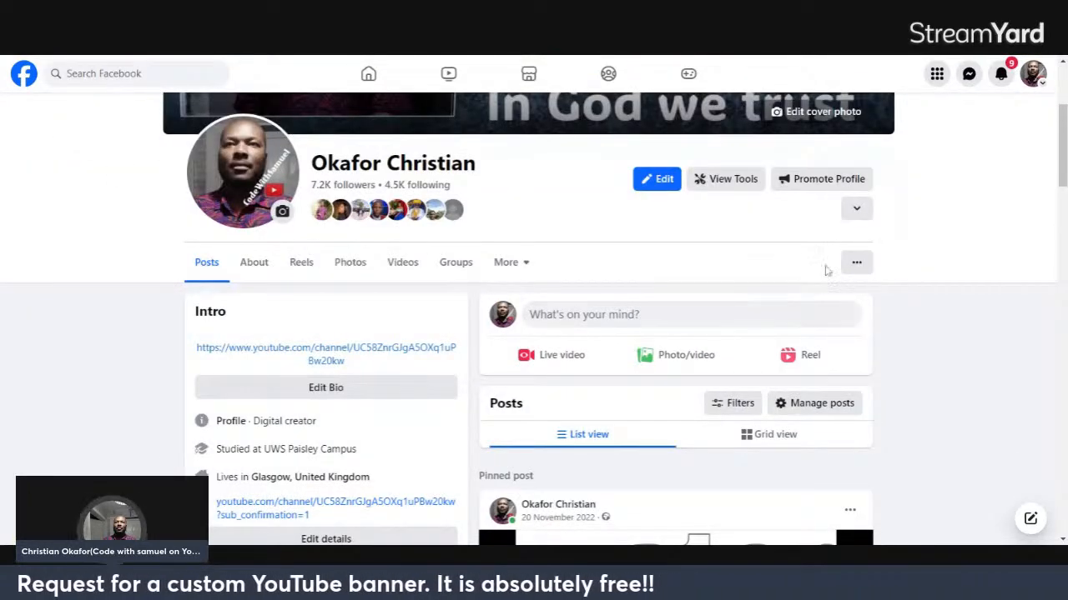
{"action": "scroll", "coordinate": [699, 267], "scroll_direction": "up", "scroll_amount": 3}
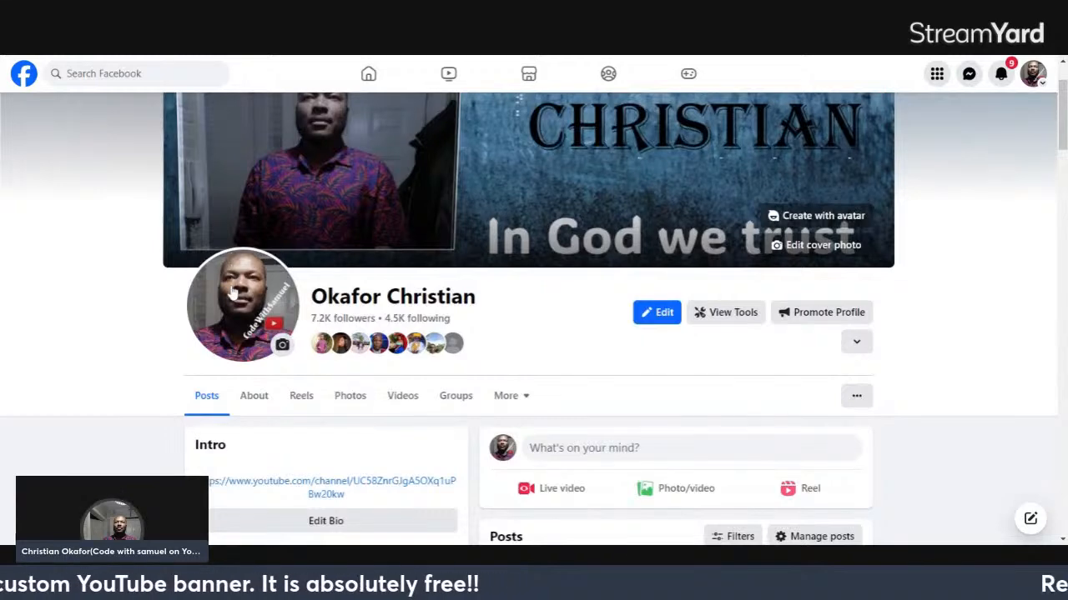
{"action": "left_click", "coordinate": [236, 300]}
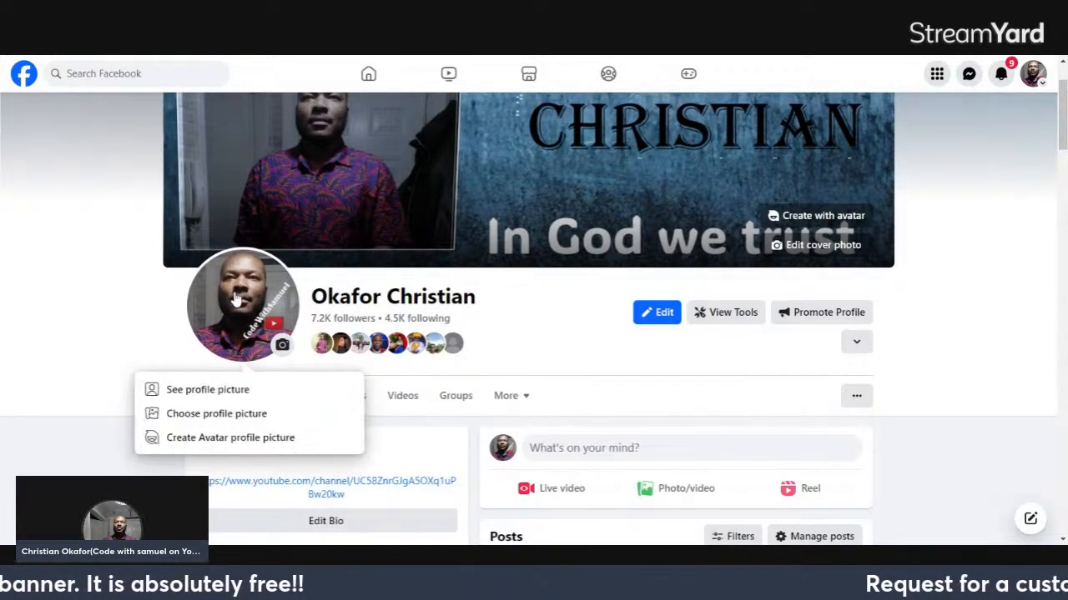
{"action": "left_click", "coordinate": [224, 392]}
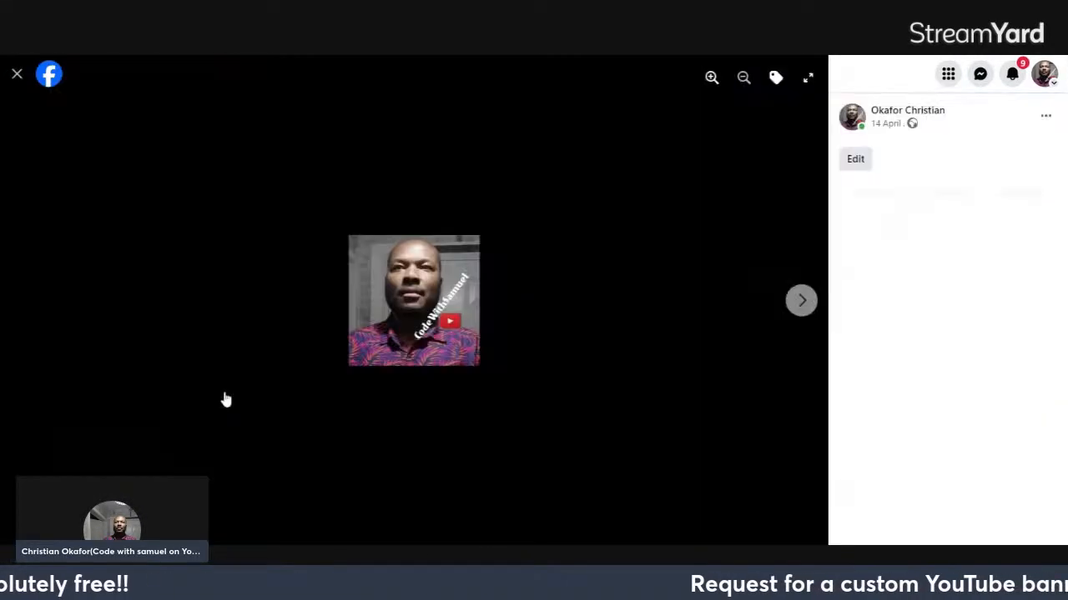
{"action": "left_click", "coordinate": [24, 73]}
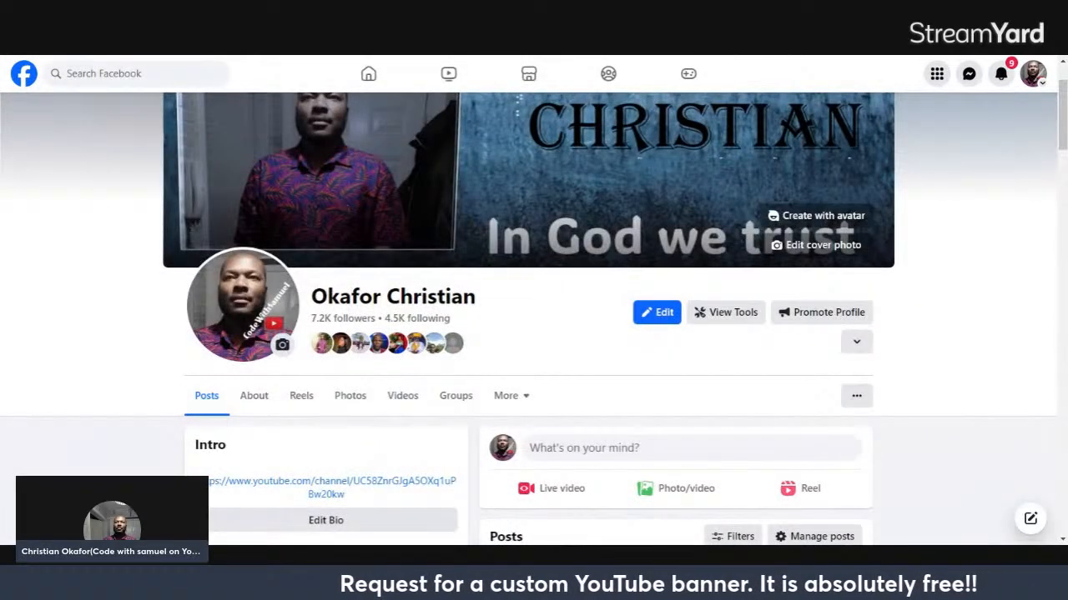
Open the Facebook profile's photos and copy the picture of the baby in the car seat.
{"action": "left_click", "coordinate": [342, 407]}
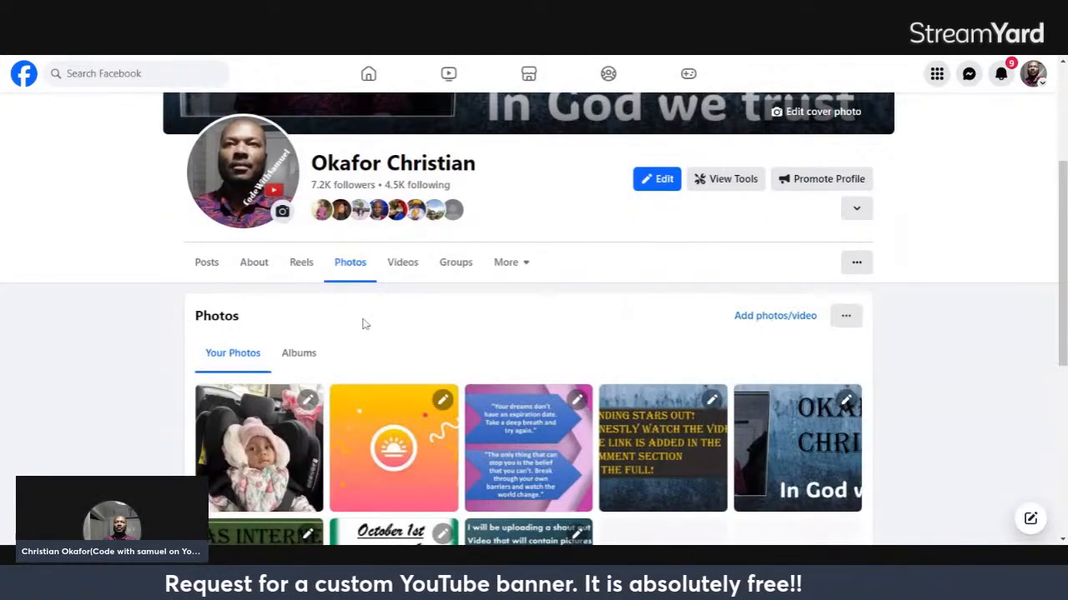
{"action": "scroll", "coordinate": [359, 333], "scroll_direction": "down", "scroll_amount": 3}
{"action": "mouse_move", "coordinate": [355, 330]}
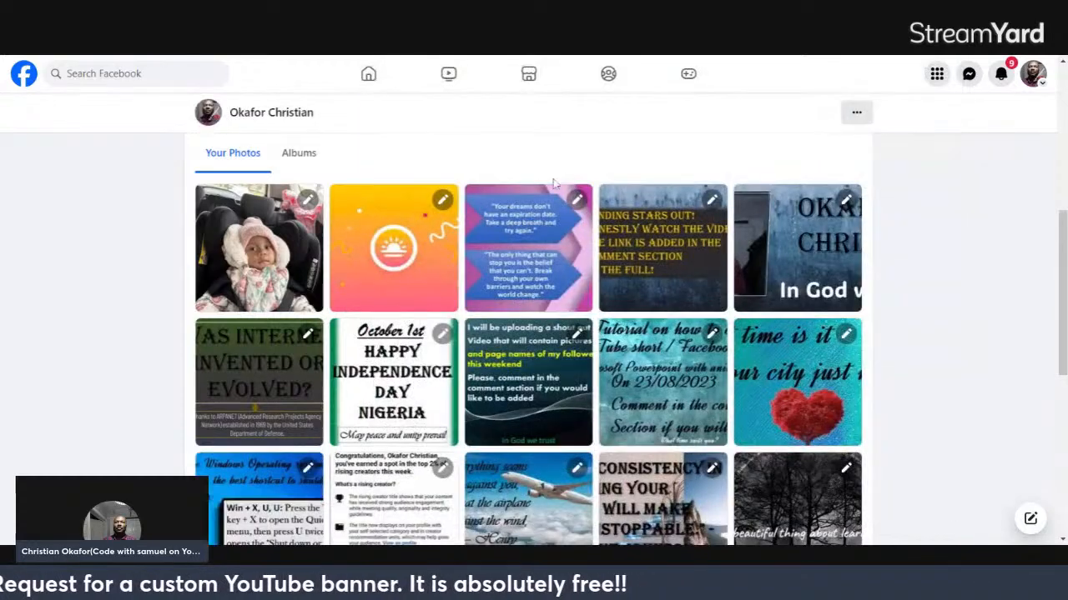
{"action": "mouse_move", "coordinate": [275, 261]}
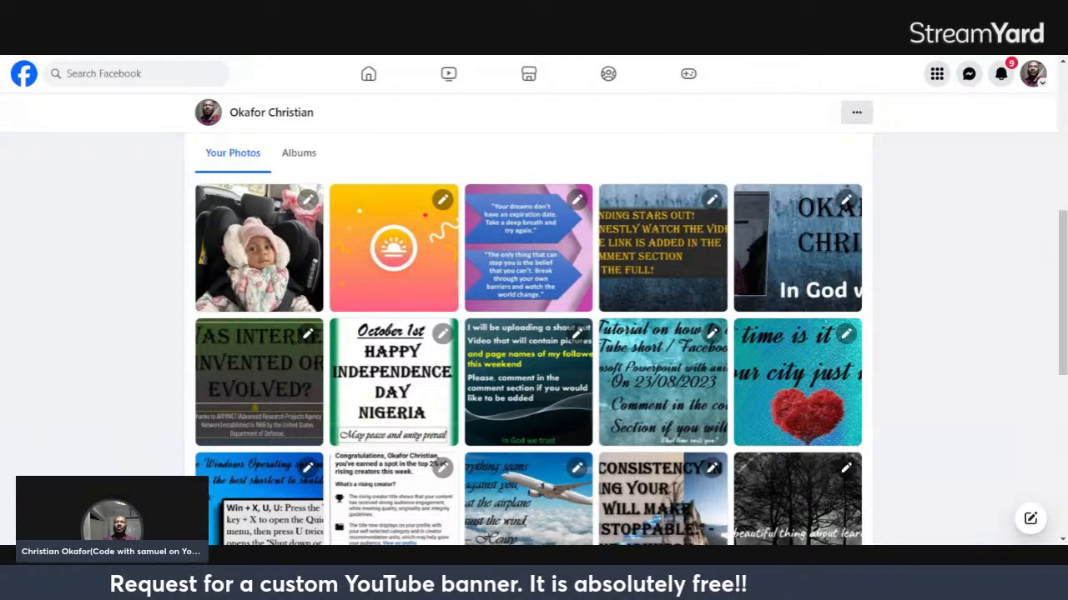
Switch back to Photopea and paste the copied baby photo into the banner as a new layer.
{"action": "key", "text": "ctrl+Tab"}
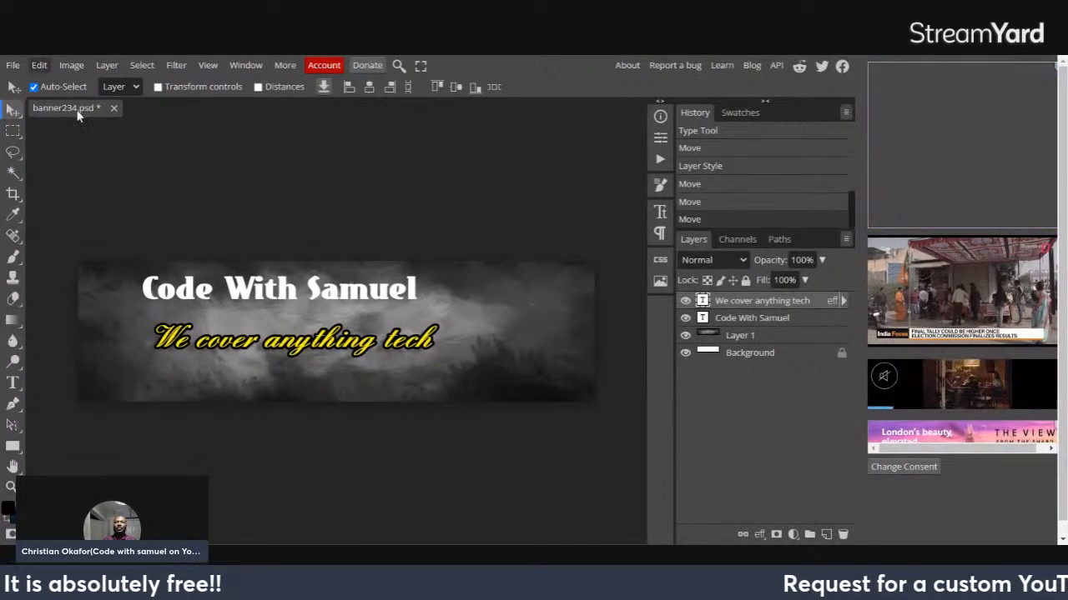
{"action": "left_click", "coordinate": [41, 66]}
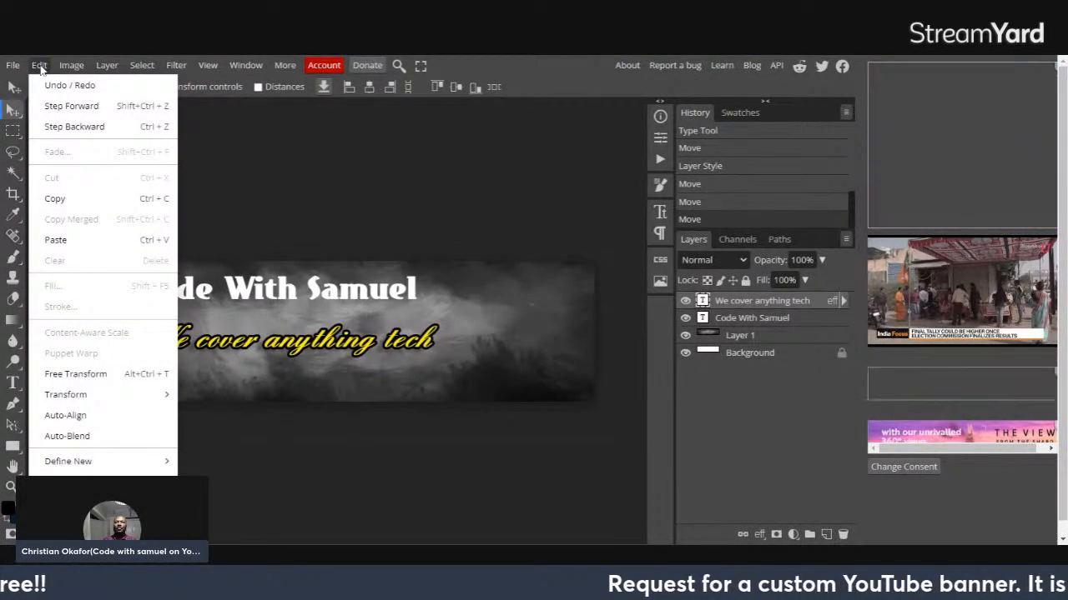
{"action": "left_click", "coordinate": [55, 241]}
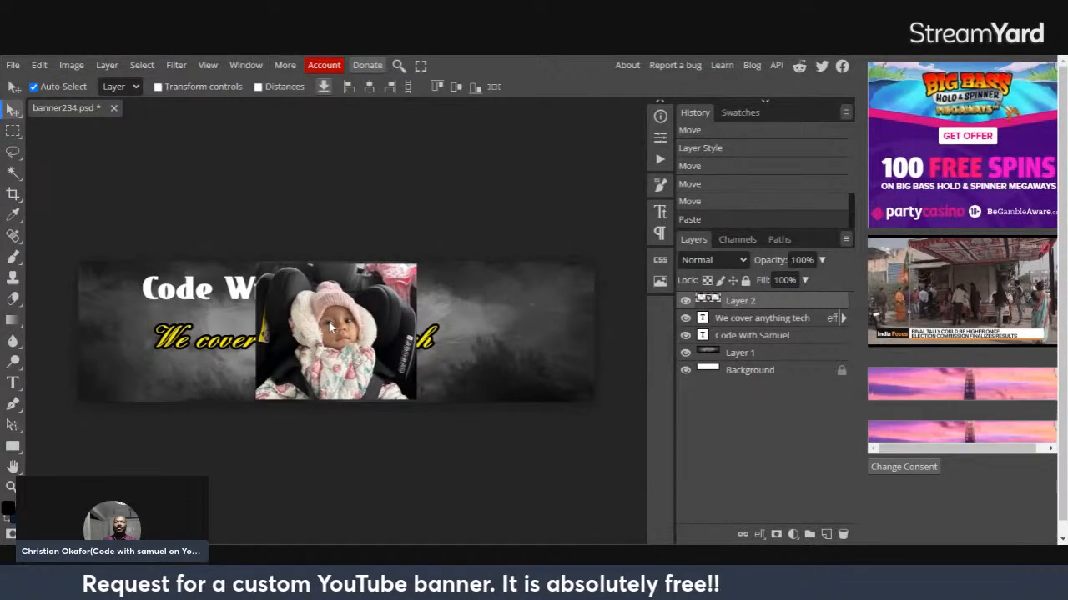
Scale the baby photo to about 89.5% with the transform controls and position it on the banner's right side, beside the text.
{"action": "mouse_move", "coordinate": [330, 327]}
{"action": "left_mouse_down"}
{"action": "mouse_move", "coordinate": [367, 326]}
{"action": "mouse_move", "coordinate": [348, 326]}
{"action": "left_mouse_up"}
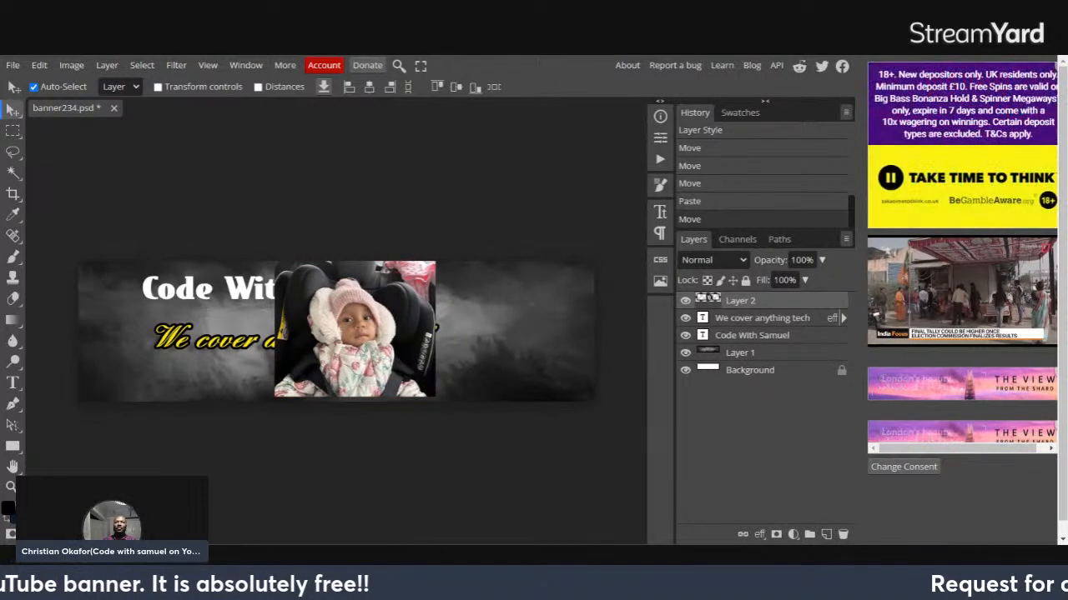
{"action": "left_click_drag", "start_coordinate": [399, 335], "coordinate": [361, 332]}
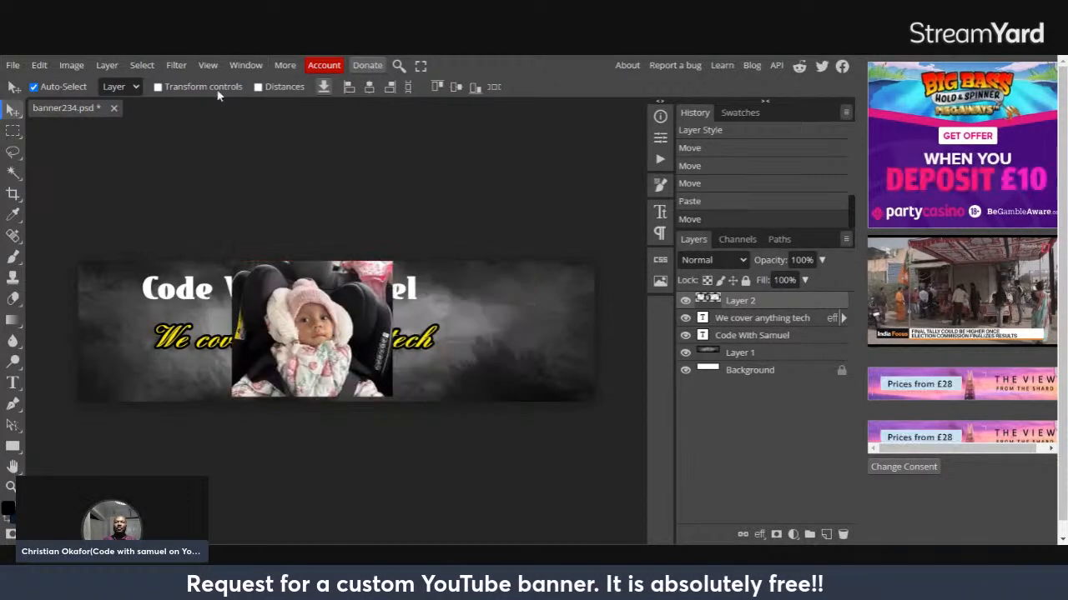
{"action": "left_click", "coordinate": [158, 87]}
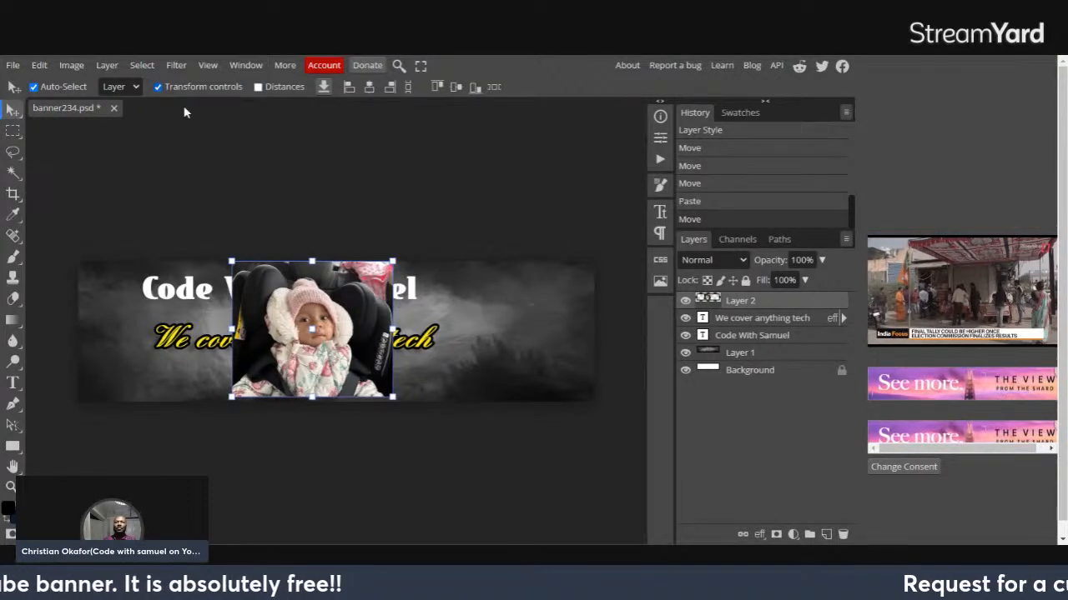
{"action": "left_click_drag", "start_coordinate": [231, 262], "coordinate": [267, 299]}
{"action": "left_click_drag", "start_coordinate": [393, 400], "coordinate": [372, 382]}
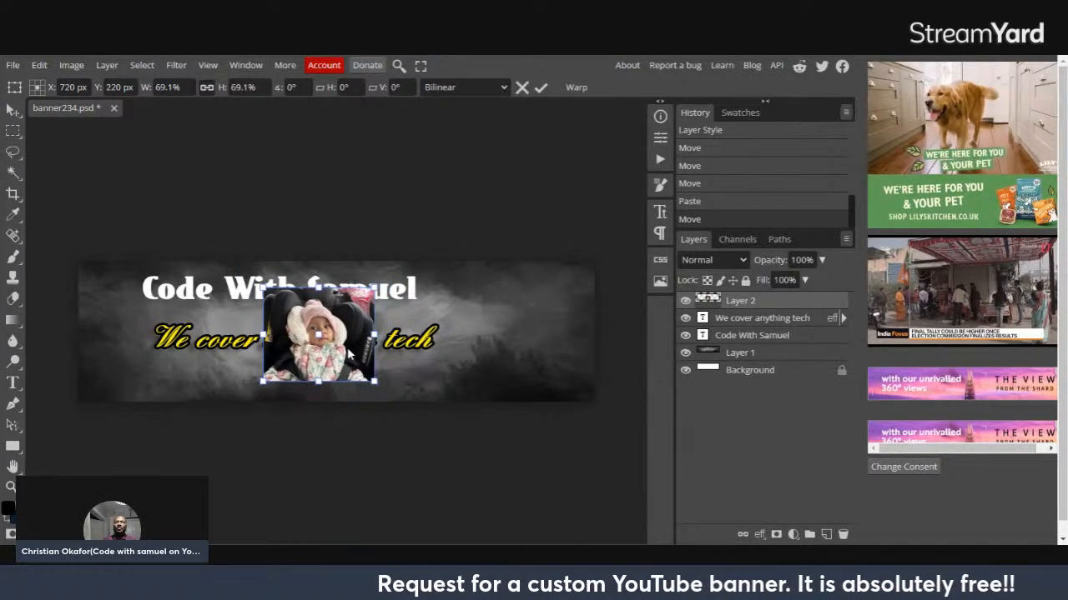
{"action": "left_click_drag", "start_coordinate": [370, 342], "coordinate": [509, 335]}
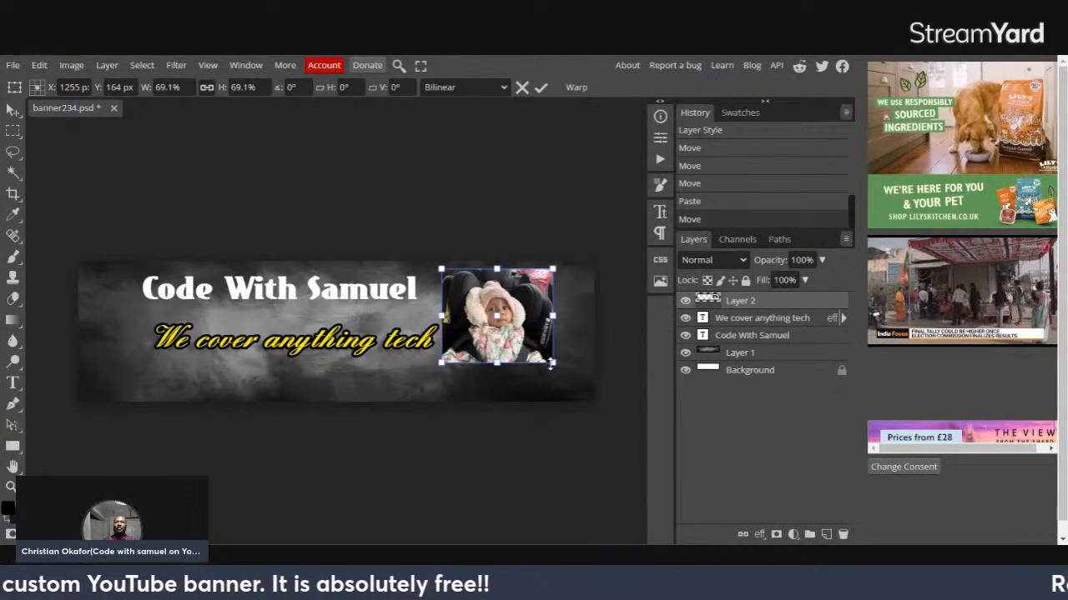
{"action": "left_click_drag", "start_coordinate": [551, 364], "coordinate": [572, 409]}
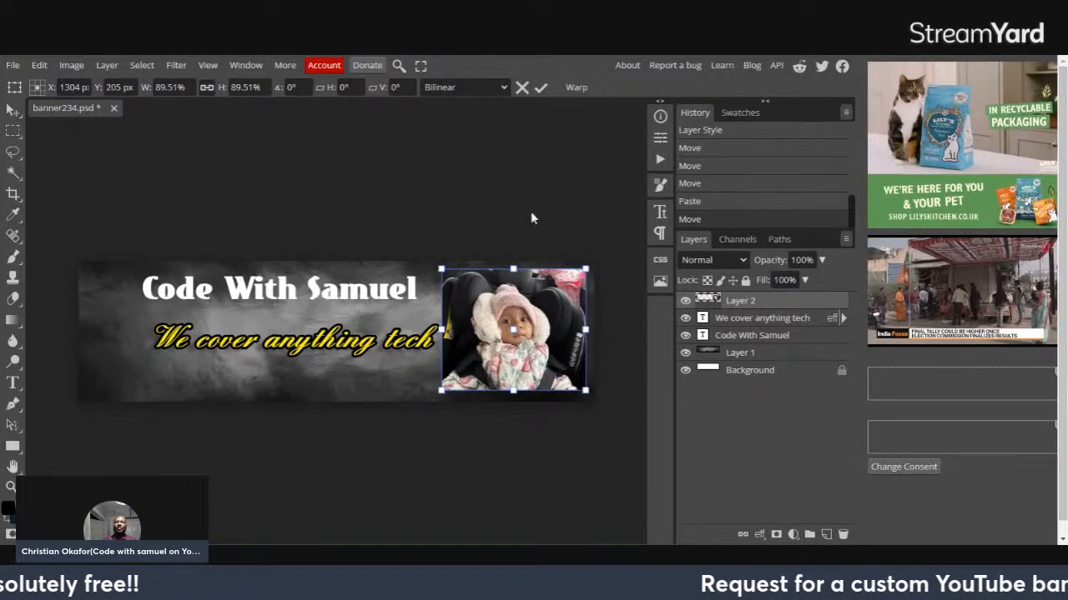
{"action": "key", "text": "Return"}
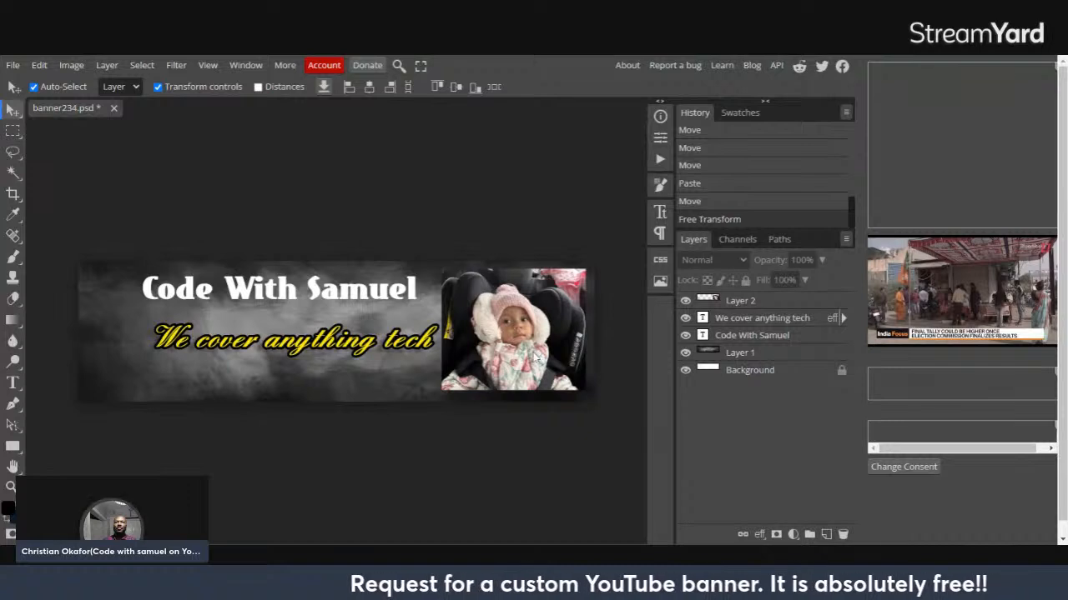
{"action": "left_click_drag", "start_coordinate": [537, 357], "coordinate": [536, 355]}
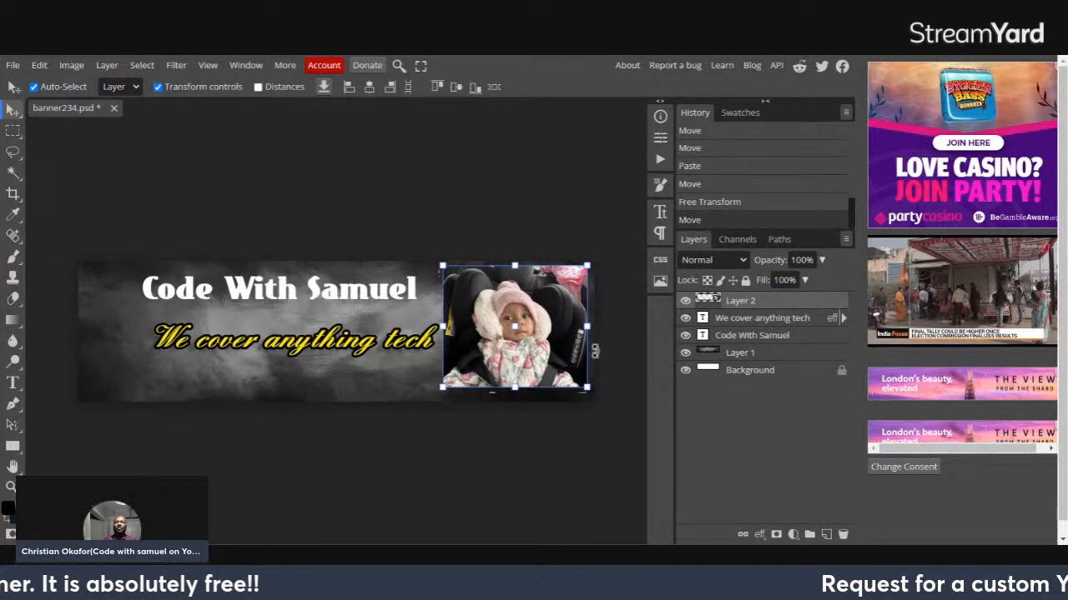
Rename the baby photo's layer as mypicture.
{"action": "double_click", "coordinate": [742, 302]}
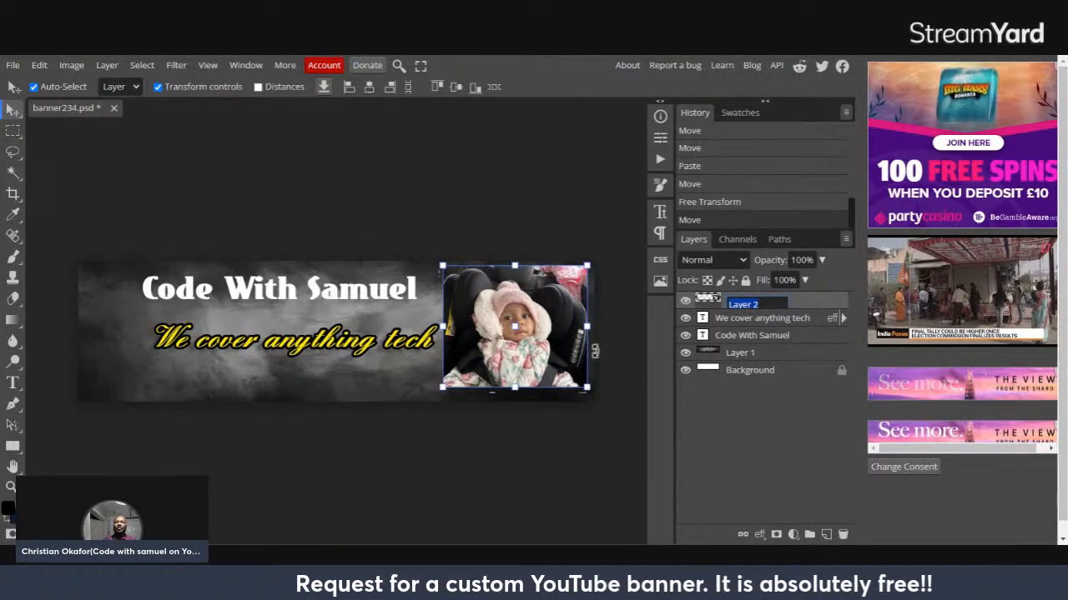
{"action": "type", "text": "my"}
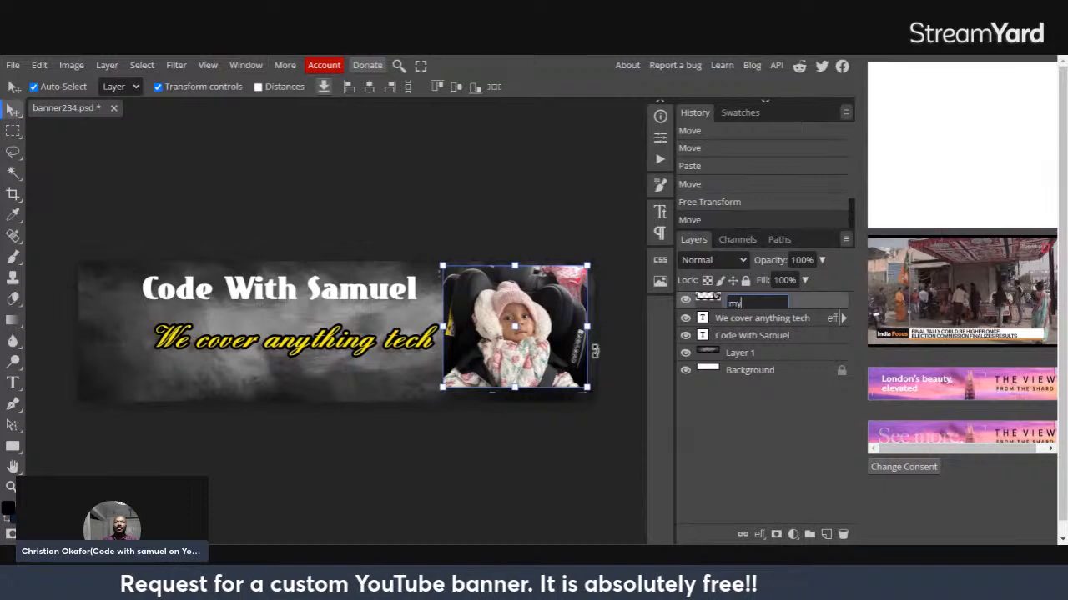
{"action": "type", "text": "picture"}
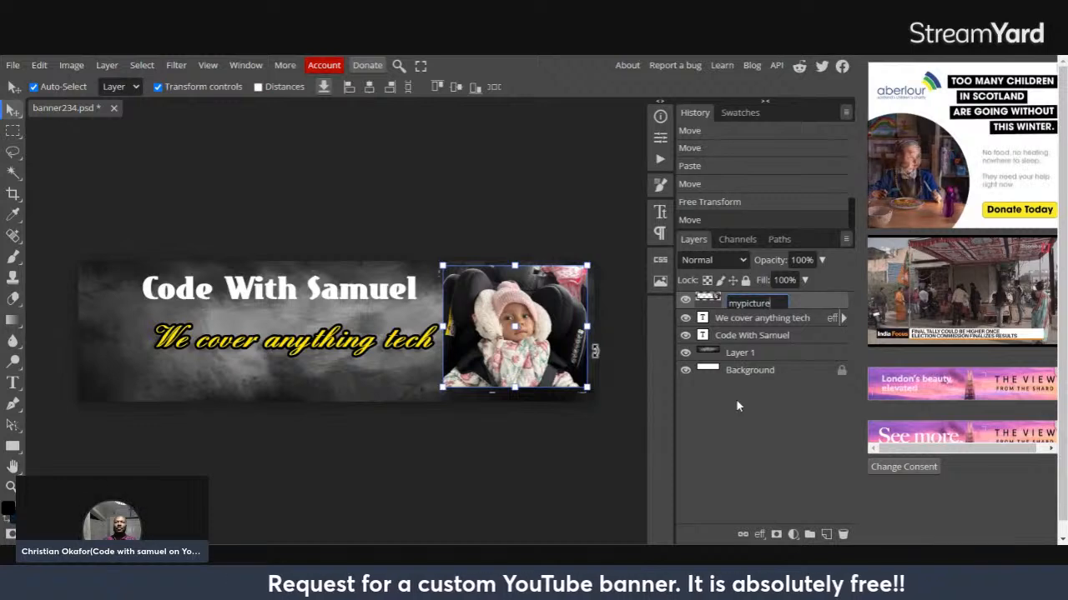
{"action": "key", "text": "Return"}
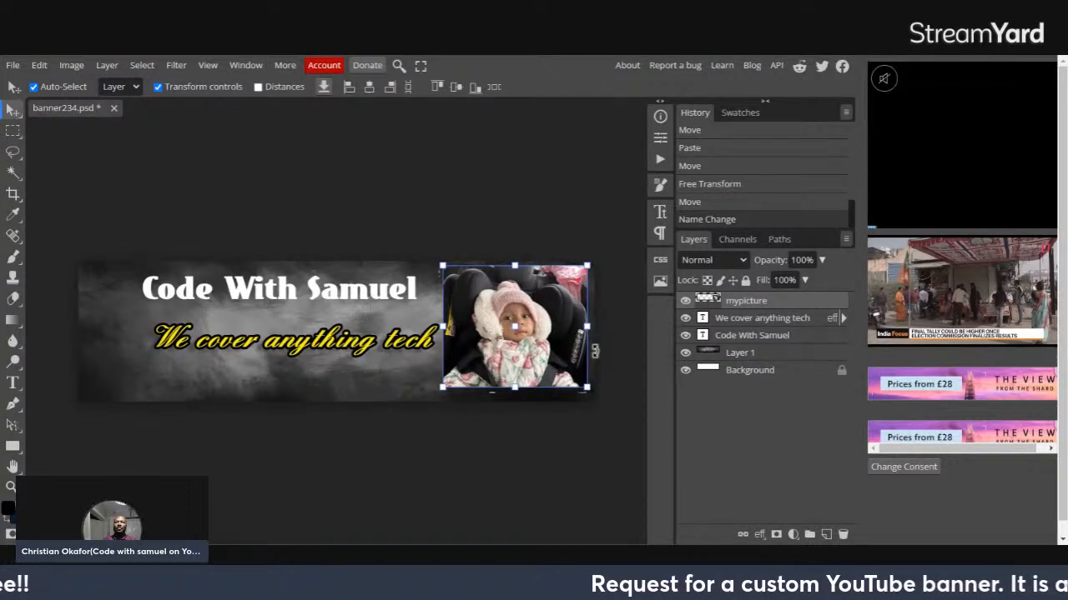
Apply two drop shadows to the mypicture layer, keeping 57% opacity, 30° angle, 27 px distance and 13 px size.
{"action": "right_click", "coordinate": [759, 305]}
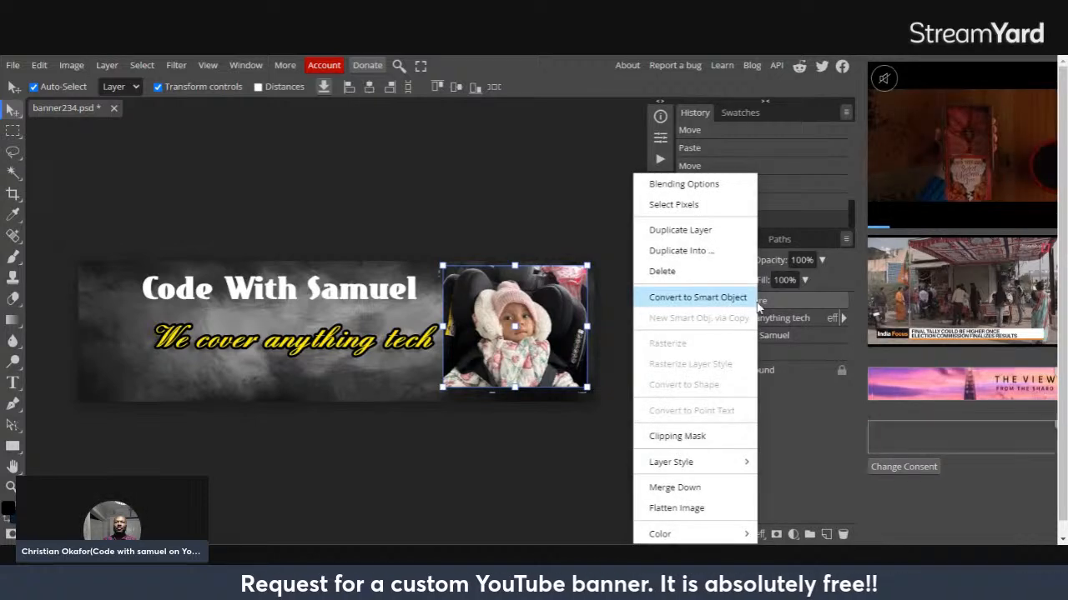
{"action": "left_click", "coordinate": [677, 185]}
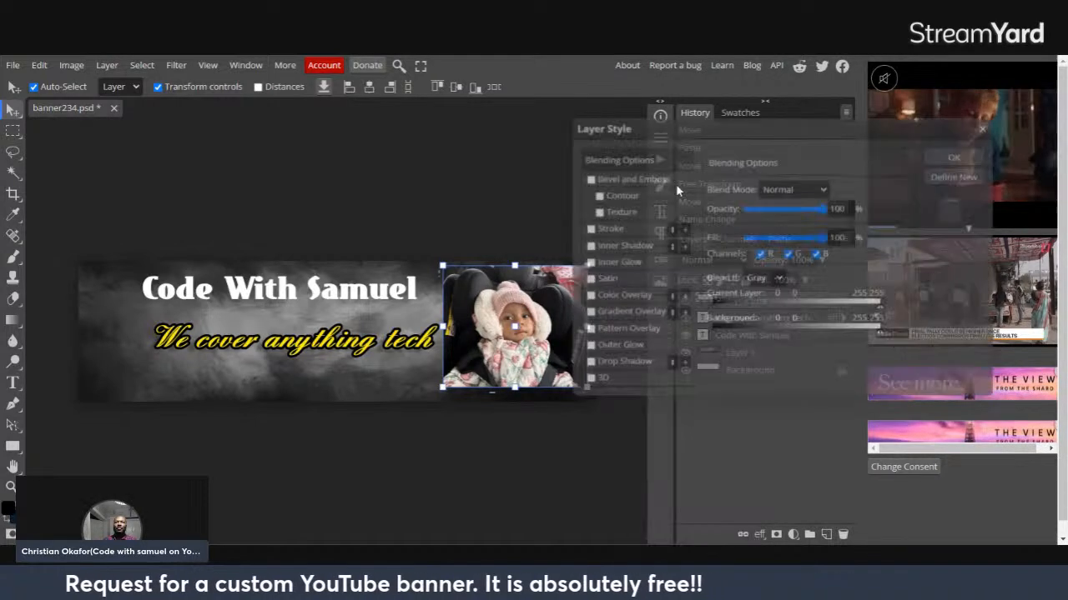
{"action": "left_click_drag", "start_coordinate": [637, 128], "coordinate": [662, 125]}
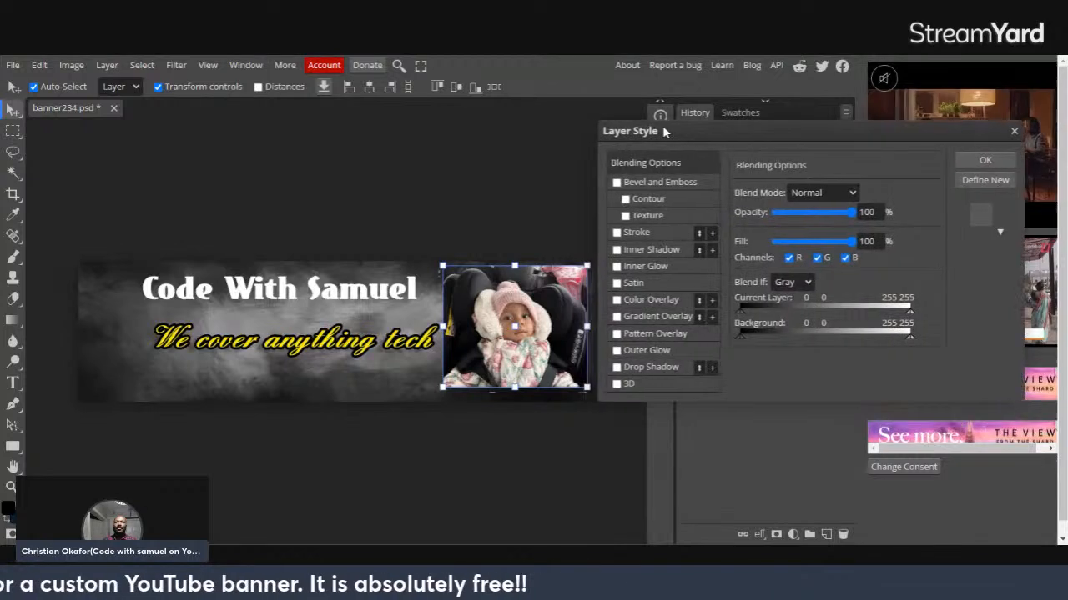
{"action": "left_click", "coordinate": [665, 369]}
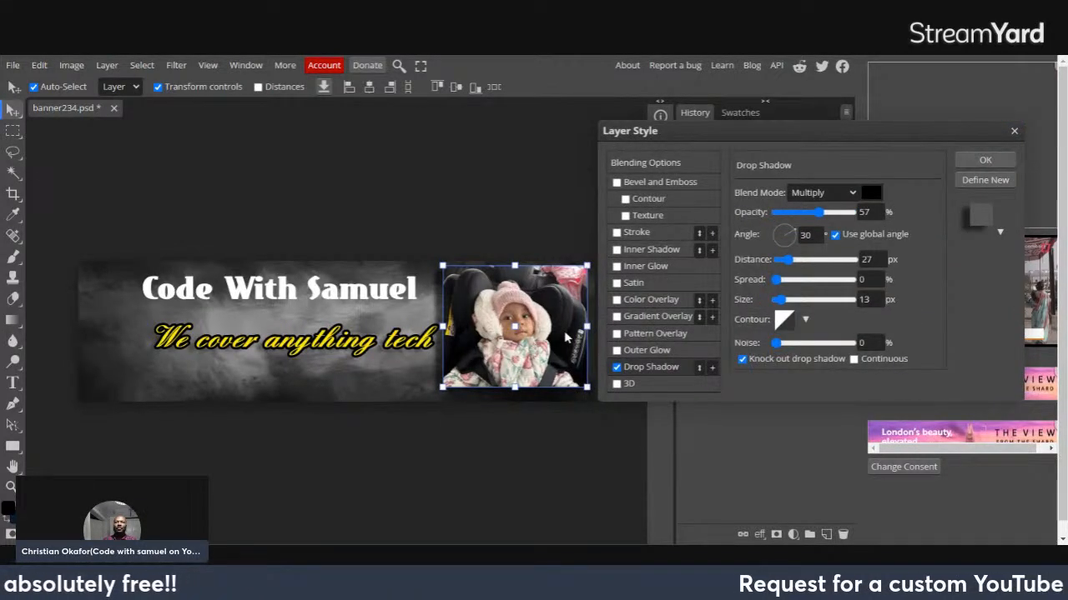
{"action": "left_click", "coordinate": [713, 370]}
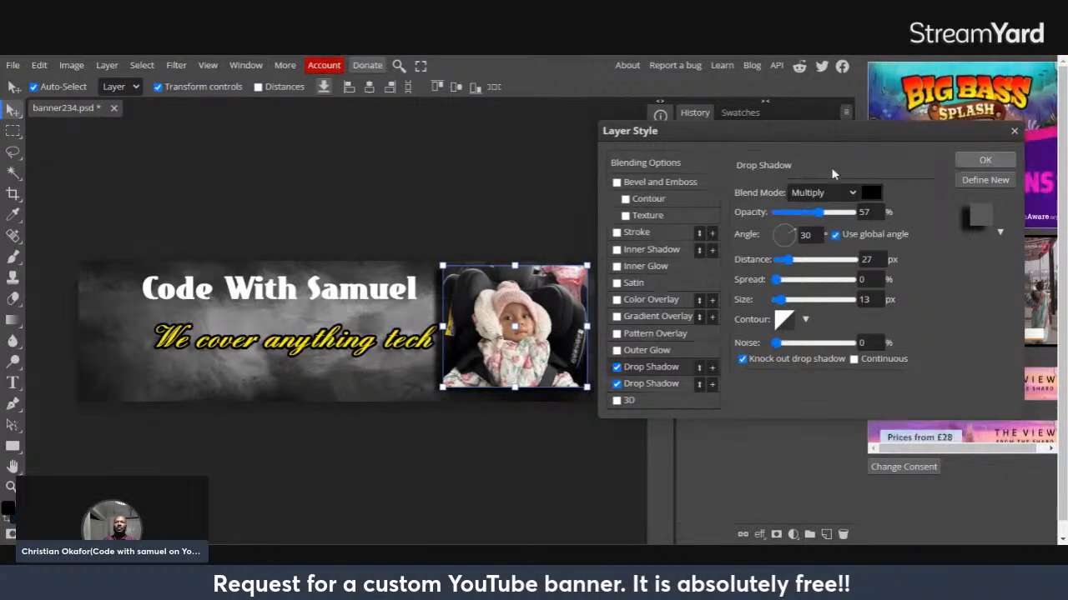
{"action": "left_click", "coordinate": [985, 160]}
{"action": "left_click", "coordinate": [536, 310]}
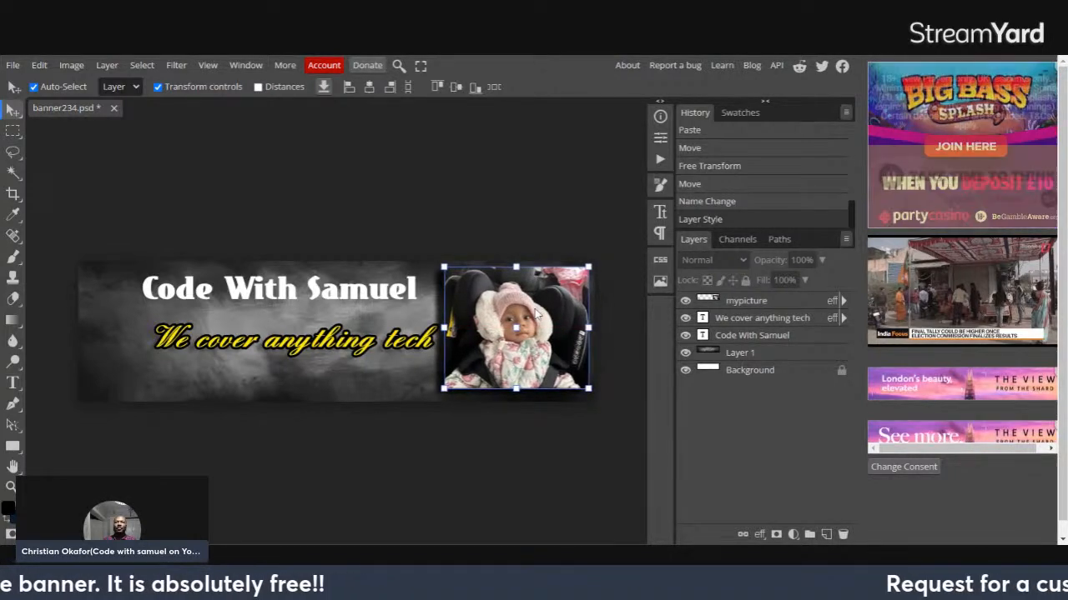
{"action": "left_click", "coordinate": [593, 195]}
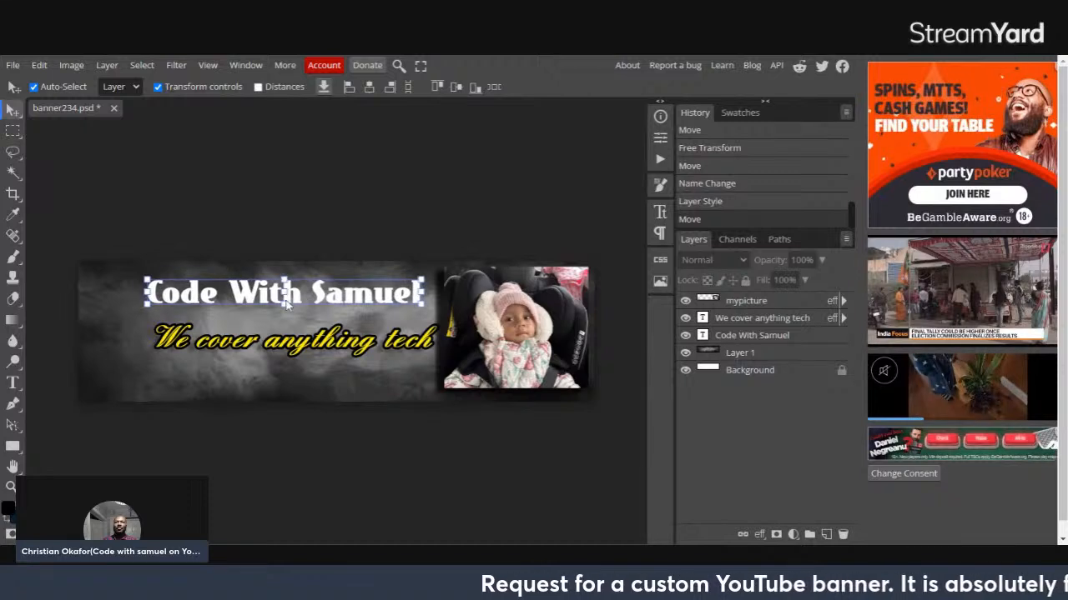
Shift the tagline "We cover anything tech" and the baby photo slightly to the left to balance the banner layout.
{"action": "left_click", "coordinate": [273, 350]}
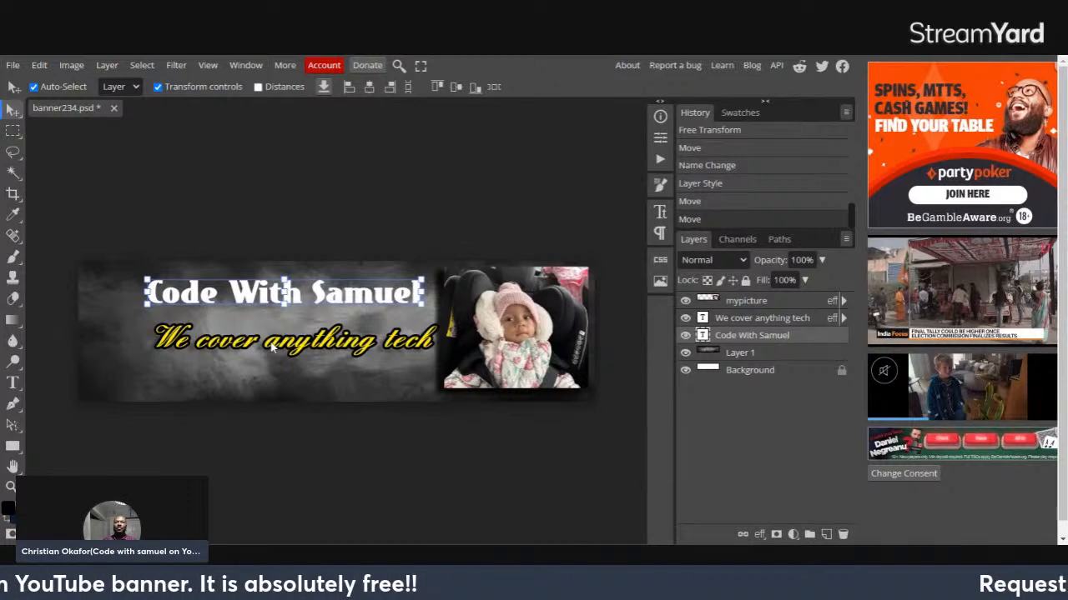
{"action": "left_click_drag", "start_coordinate": [271, 347], "coordinate": [251, 343]}
{"action": "left_click_drag", "start_coordinate": [518, 334], "coordinate": [508, 337]}
{"action": "left_click", "coordinate": [586, 424]}
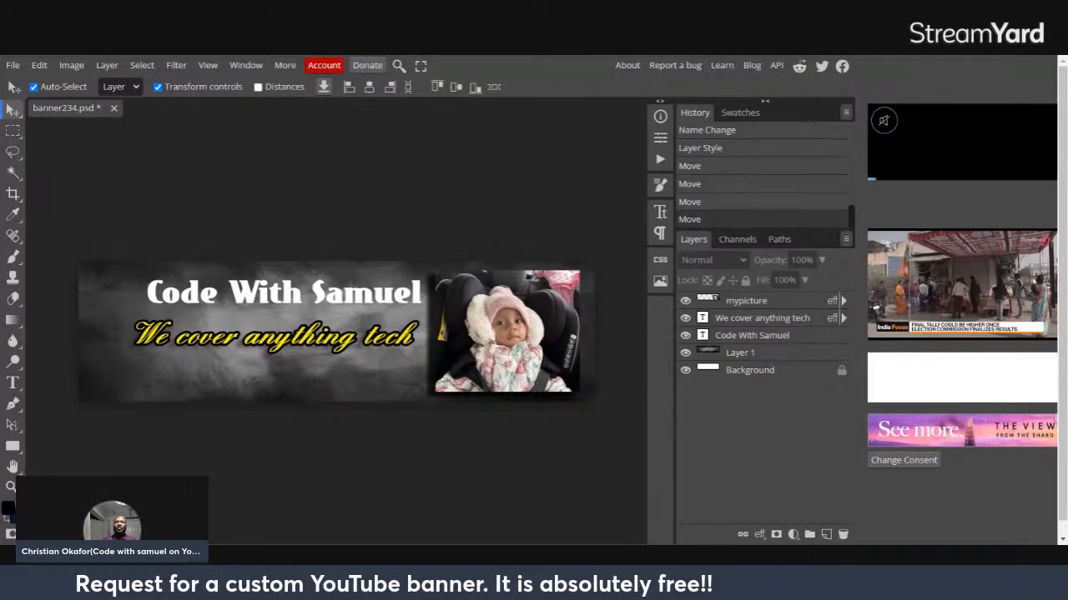
Get the portrait in the patterned shirt from the Facebook photos and cut out its background with remove.bg.
{"action": "key", "text": "ctrl+Tab"}
{"action": "mouse_move", "coordinate": [666, 213]}
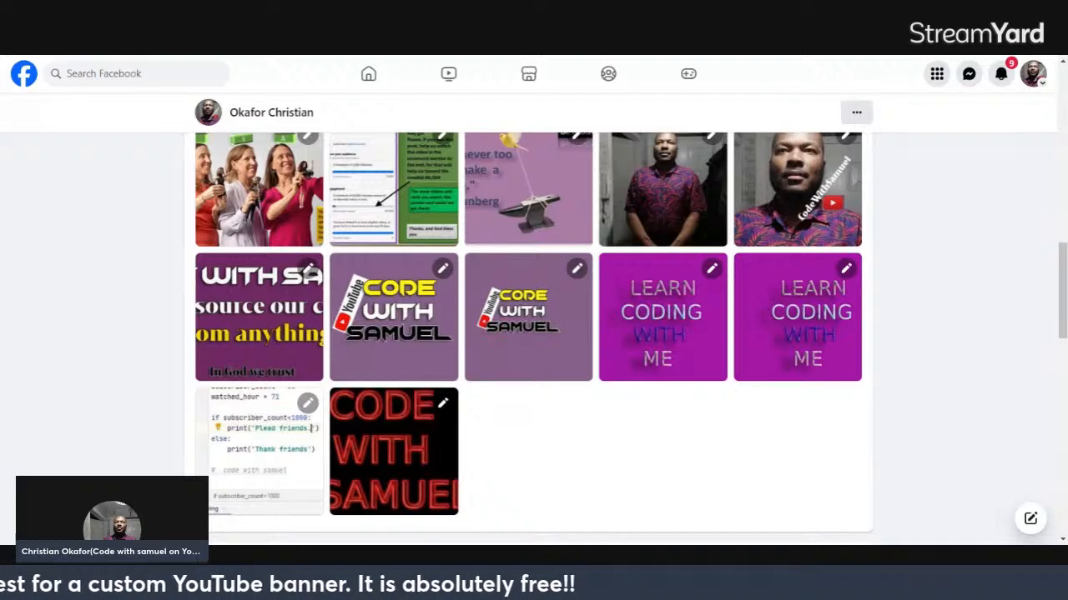
{"action": "key", "text": "ctrl+Tab"}
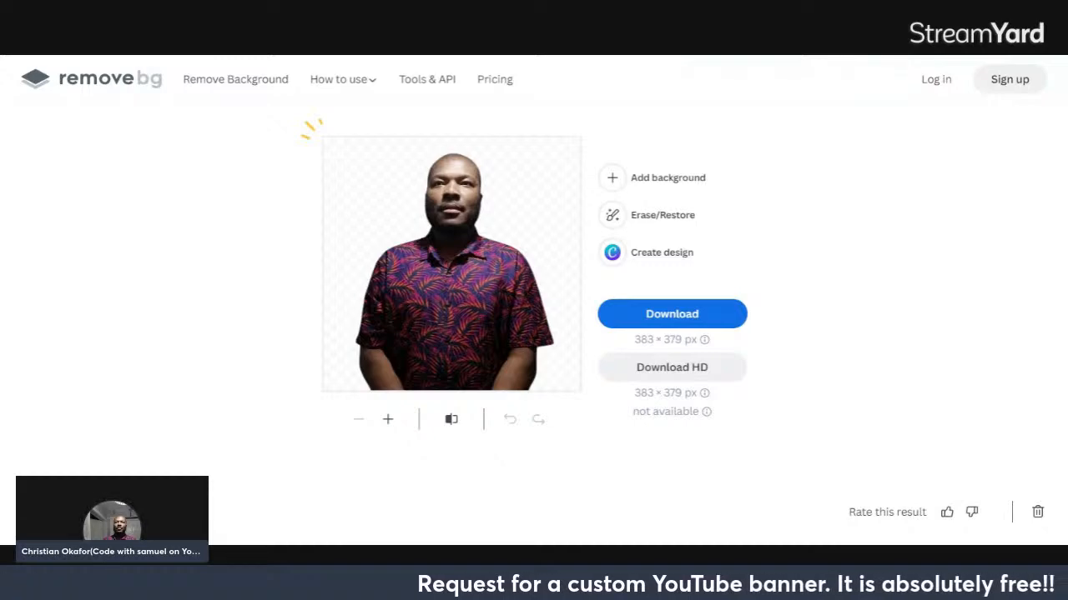
Switch back to Photopea, paste the cut-out portrait as a new layer, scaled to about 87.5% at the banner's left end.
{"action": "key", "text": "ctrl+Tab"}
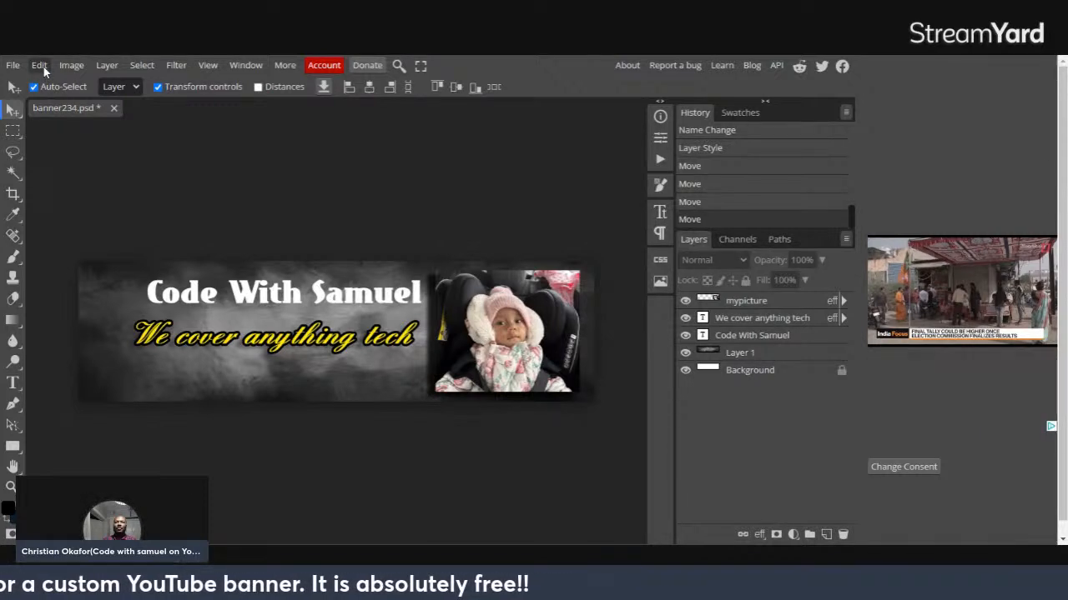
{"action": "left_click", "coordinate": [39, 65]}
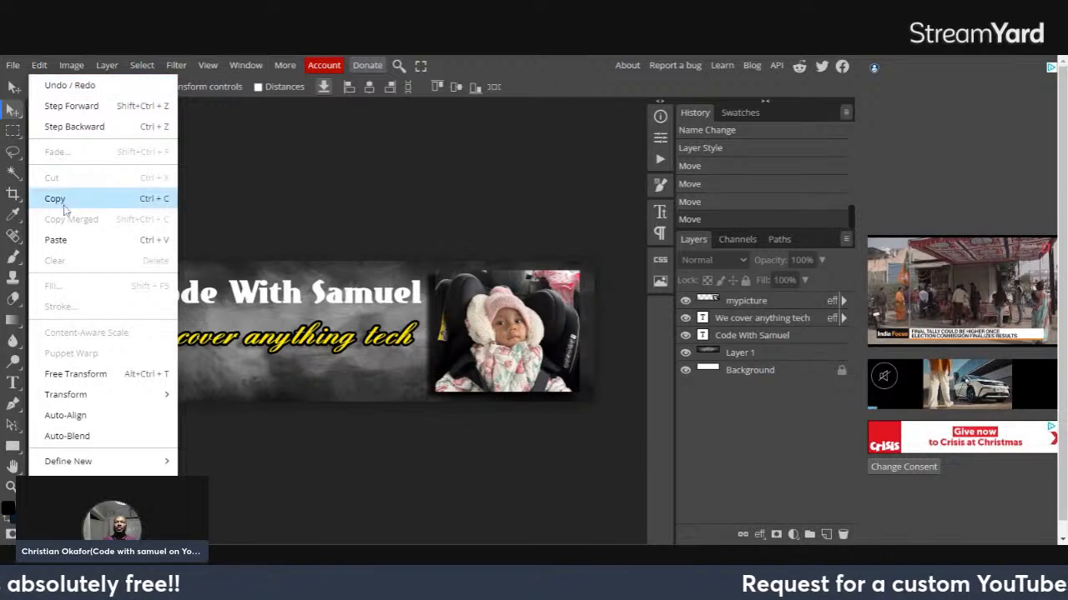
{"action": "left_click", "coordinate": [64, 241]}
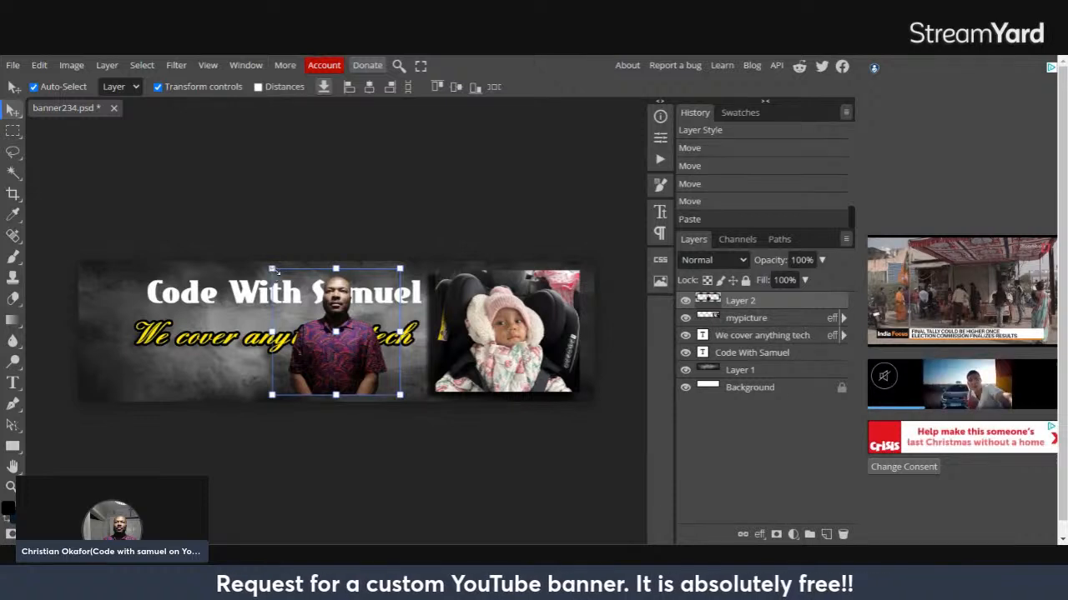
{"action": "left_click_drag", "start_coordinate": [273, 269], "coordinate": [287, 283]}
{"action": "left_click_drag", "start_coordinate": [342, 327], "coordinate": [108, 331]}
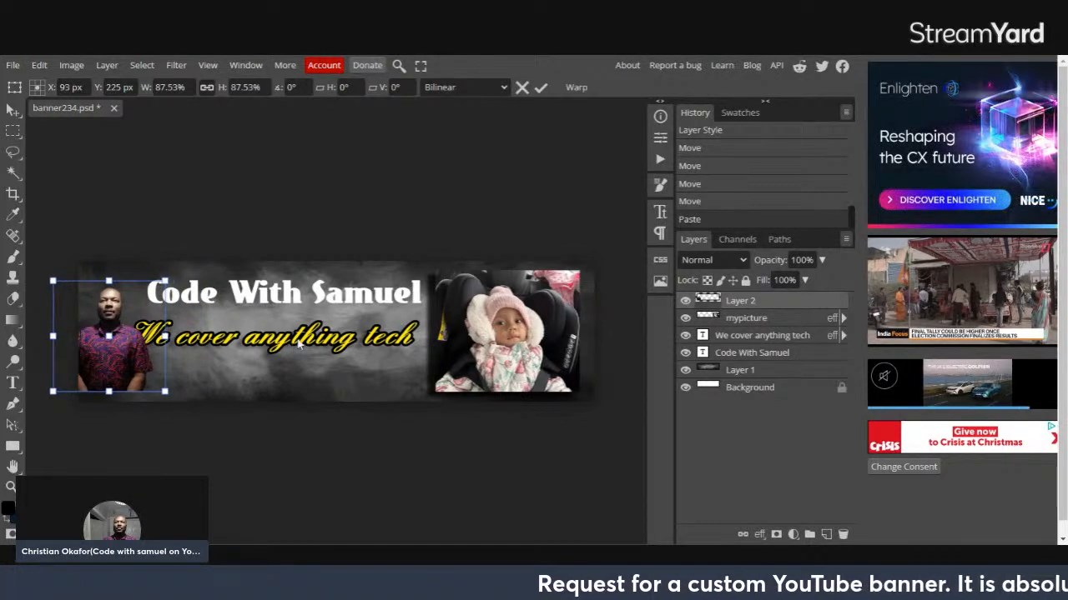
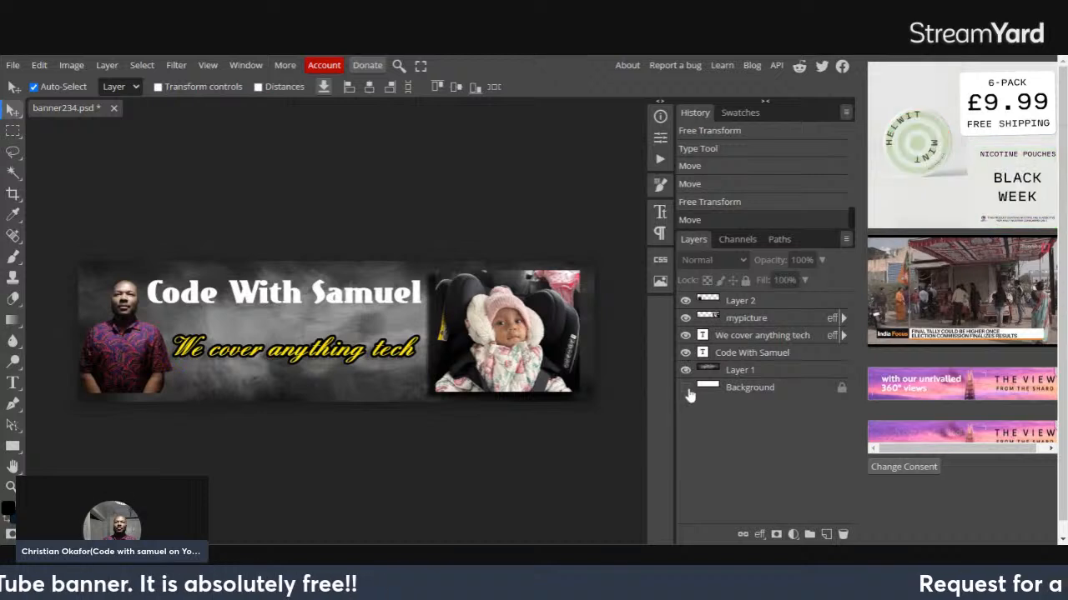
Make the Background layer visible again, then save and close the banner document.
{"action": "left_click", "coordinate": [684, 387]}
{"action": "left_click", "coordinate": [13, 65]}
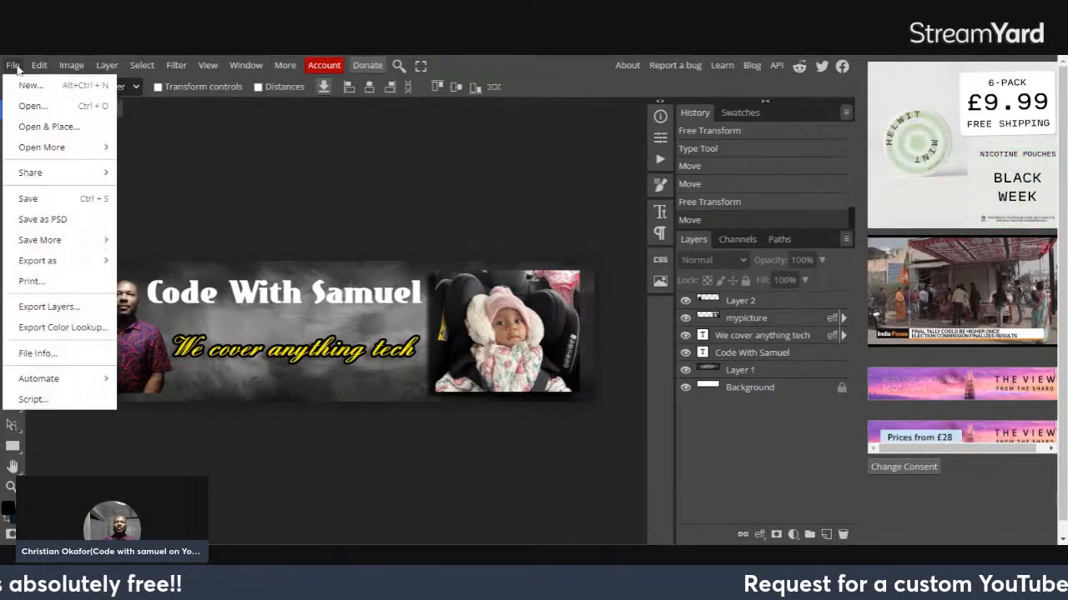
{"action": "left_click", "coordinate": [32, 199]}
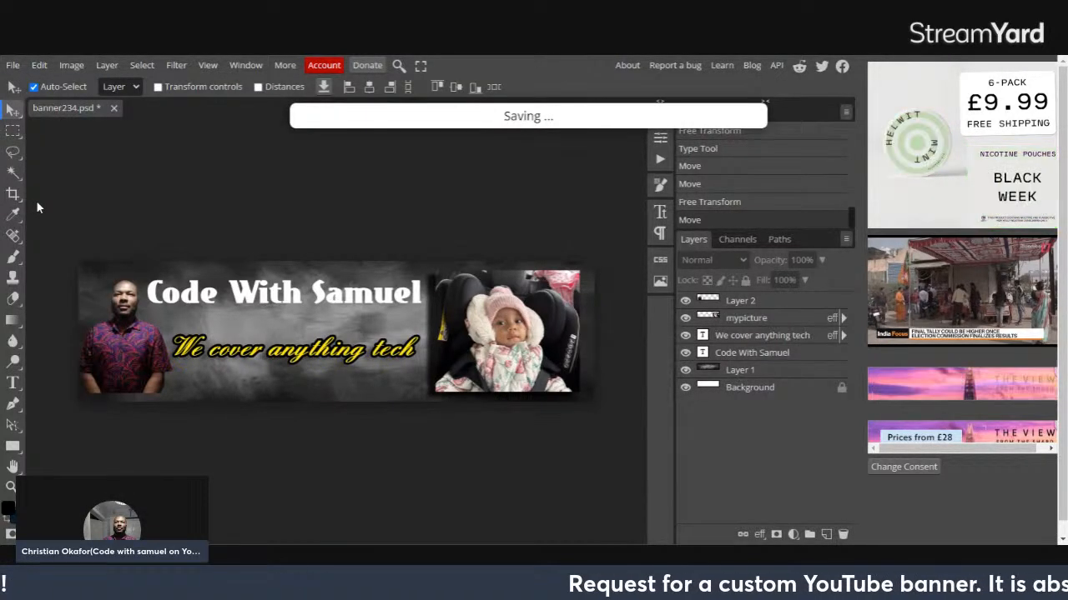
{"action": "left_click", "coordinate": [114, 108]}
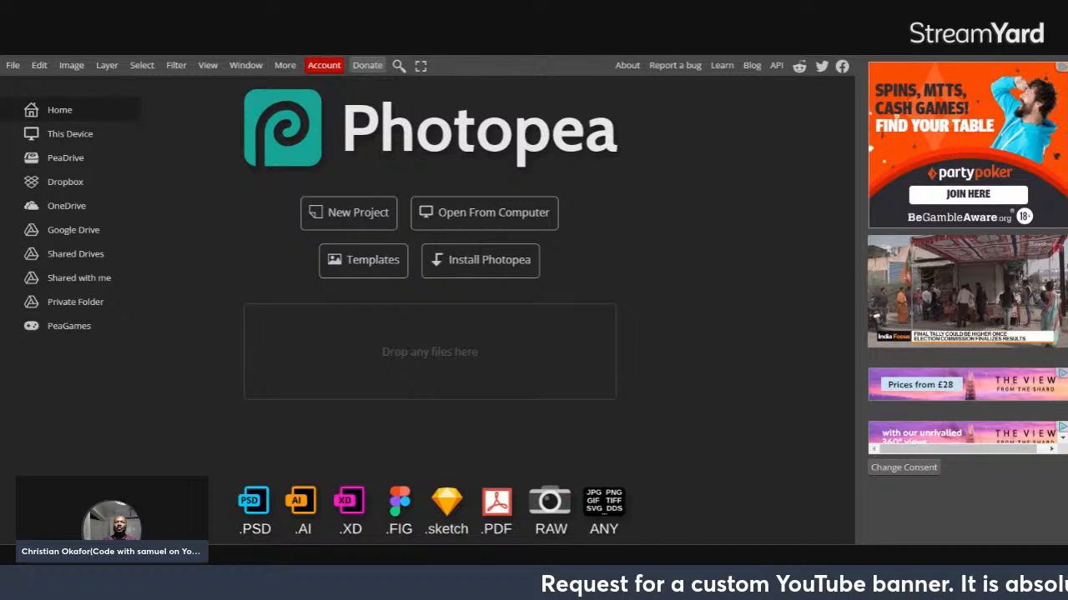
Open the background document banner23 (1).psd and place the banner222 design on it at 100% scale in the centre.
{"action": "left_click", "coordinate": [15, 66]}
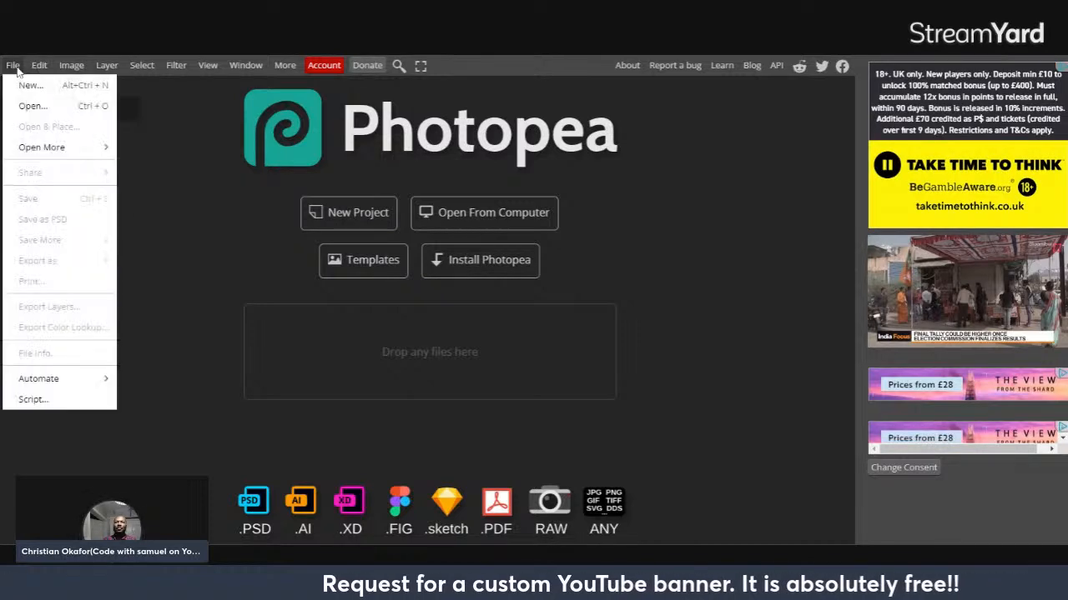
{"action": "left_click", "coordinate": [48, 110]}
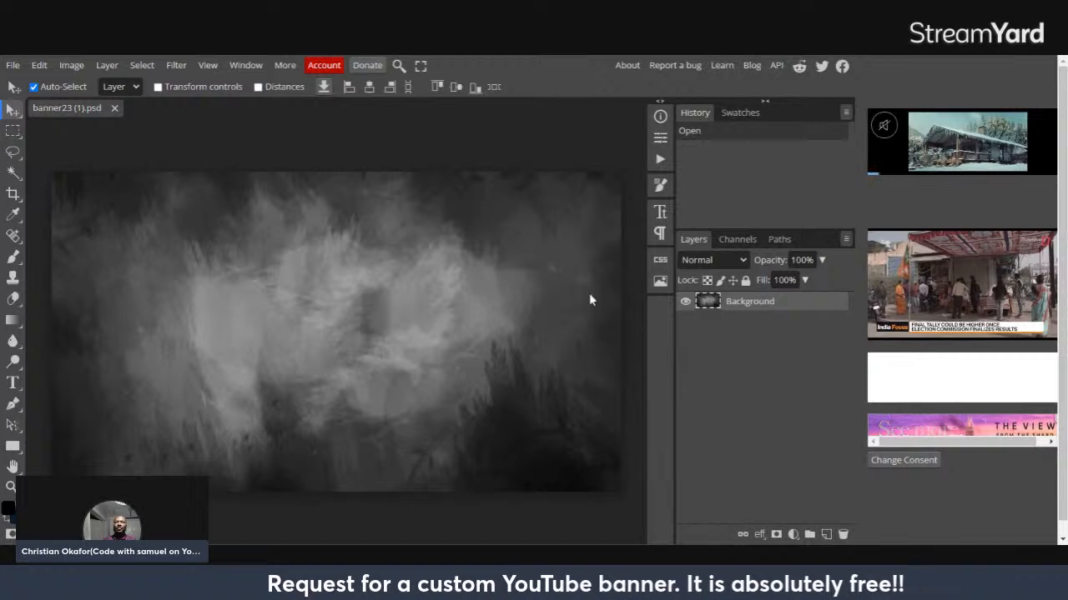
{"action": "left_click", "coordinate": [12, 67]}
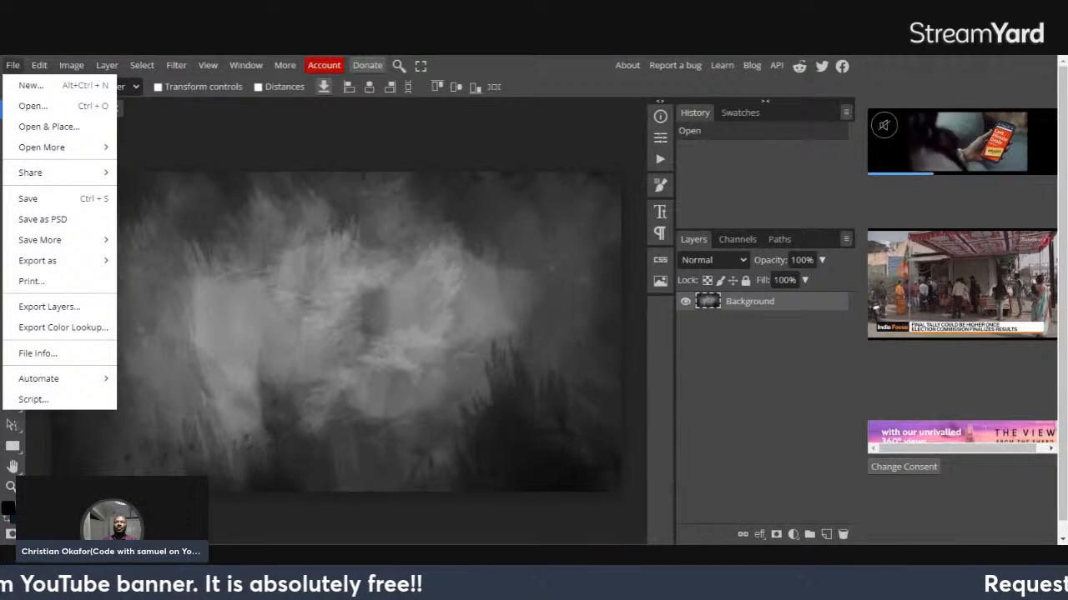
{"action": "left_click", "coordinate": [47, 127]}
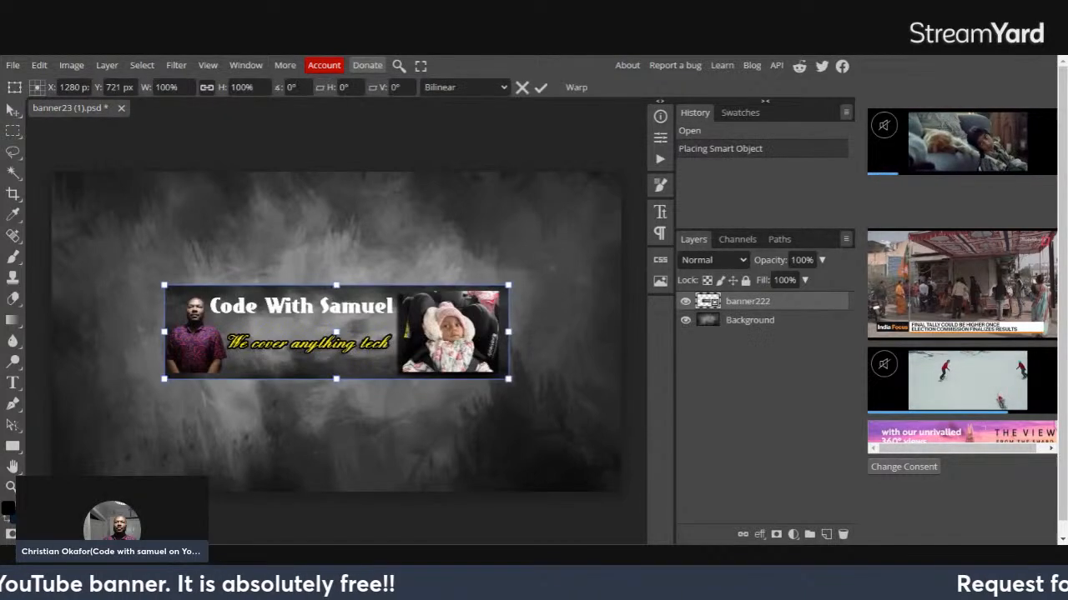
{"action": "left_click", "coordinate": [541, 88]}
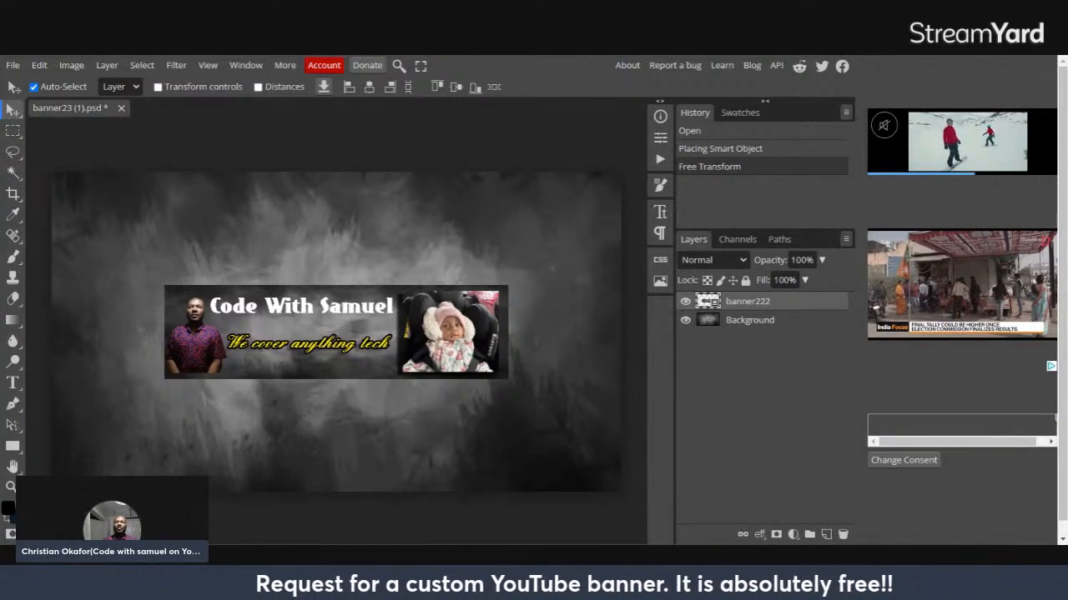
Export the combined banner as a 2560 x 1440 px PNG named banner232finished at 100% quality.
{"action": "left_click", "coordinate": [15, 67]}
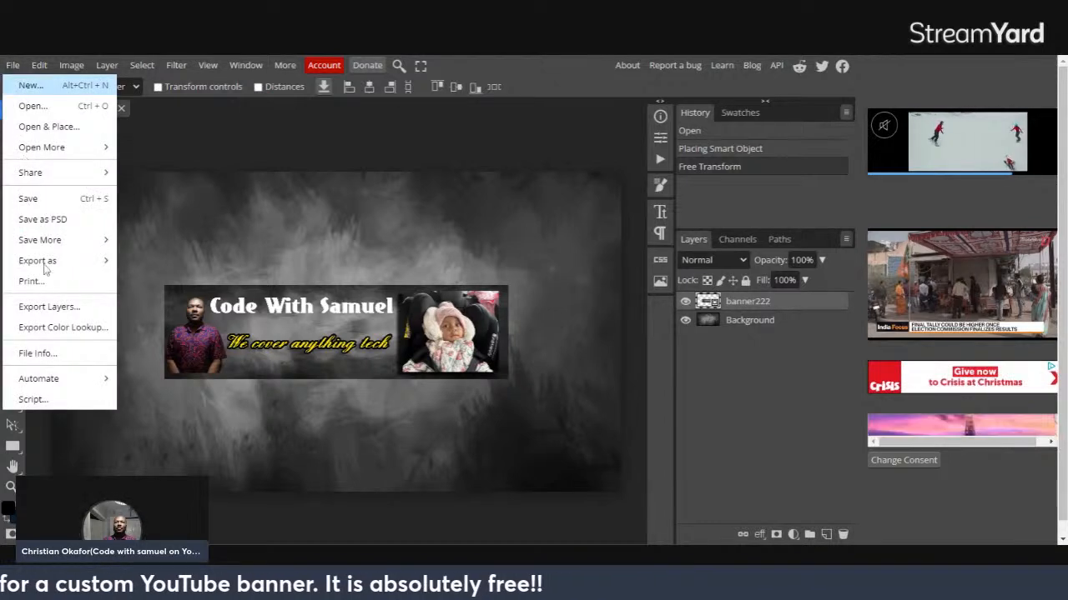
{"action": "mouse_move", "coordinate": [43, 268]}
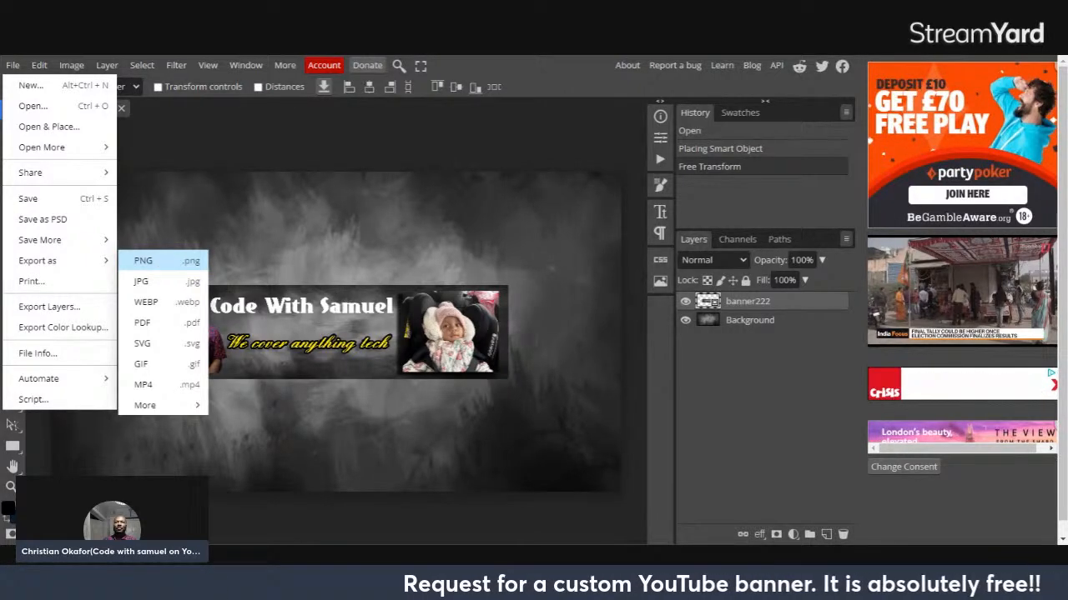
{"action": "left_click", "coordinate": [150, 260]}
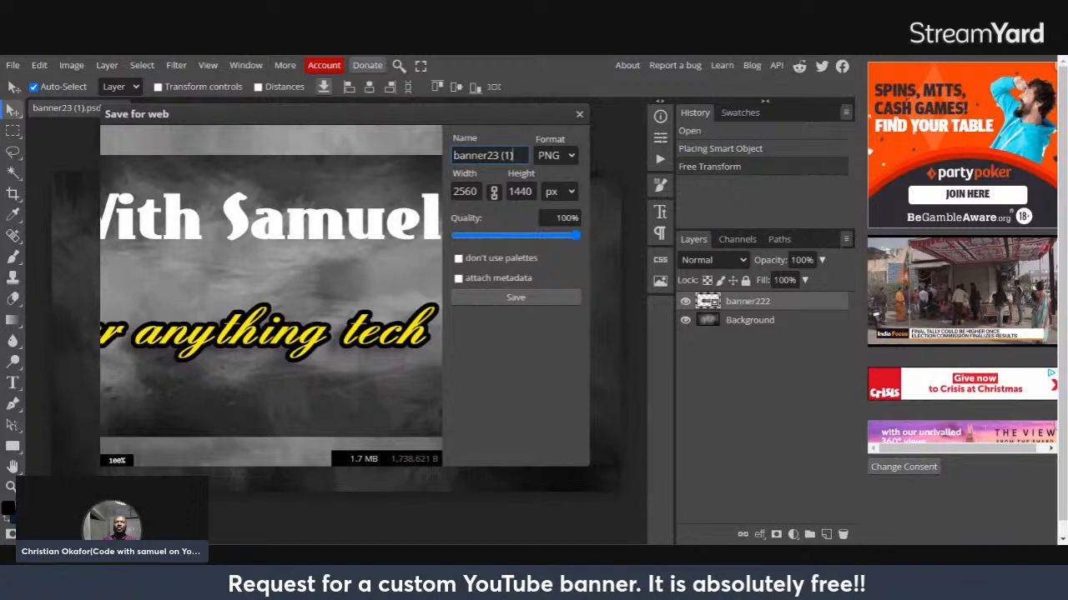
{"action": "key", "text": "BackSpace"}
{"action": "key", "text": "BackSpace"}
{"action": "key", "text": "BackSpace"}
{"action": "key", "text": "BackSpace"}
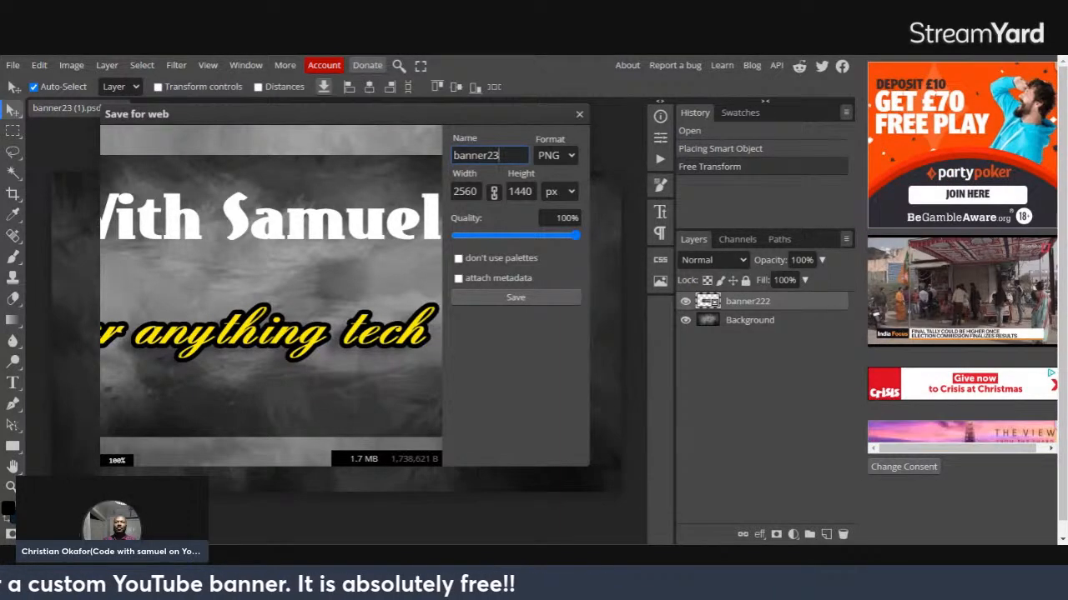
{"action": "type", "text": "2"}
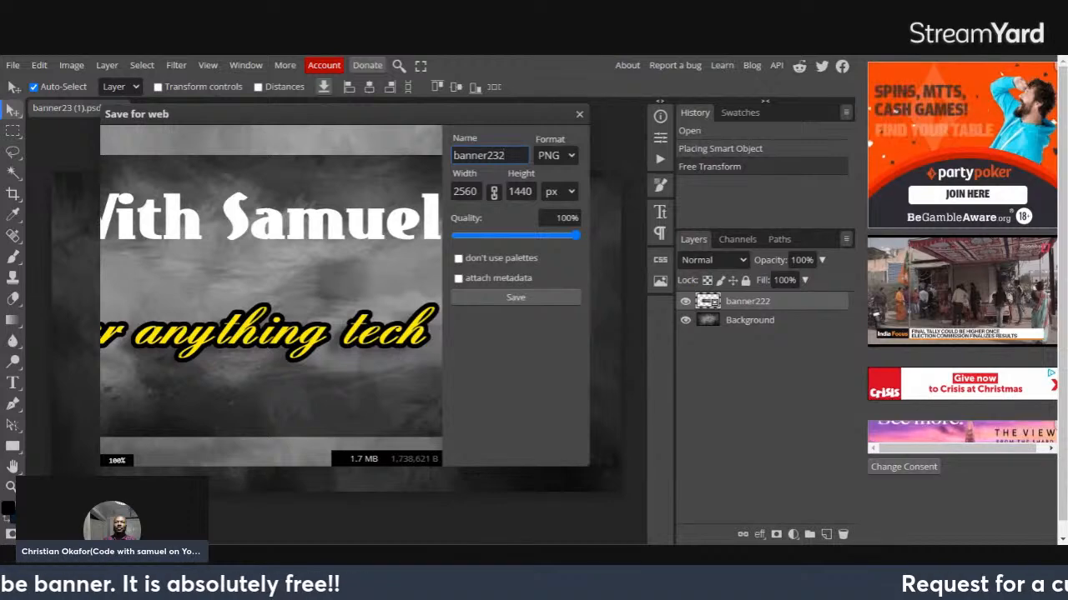
{"action": "type", "text": "finish"}
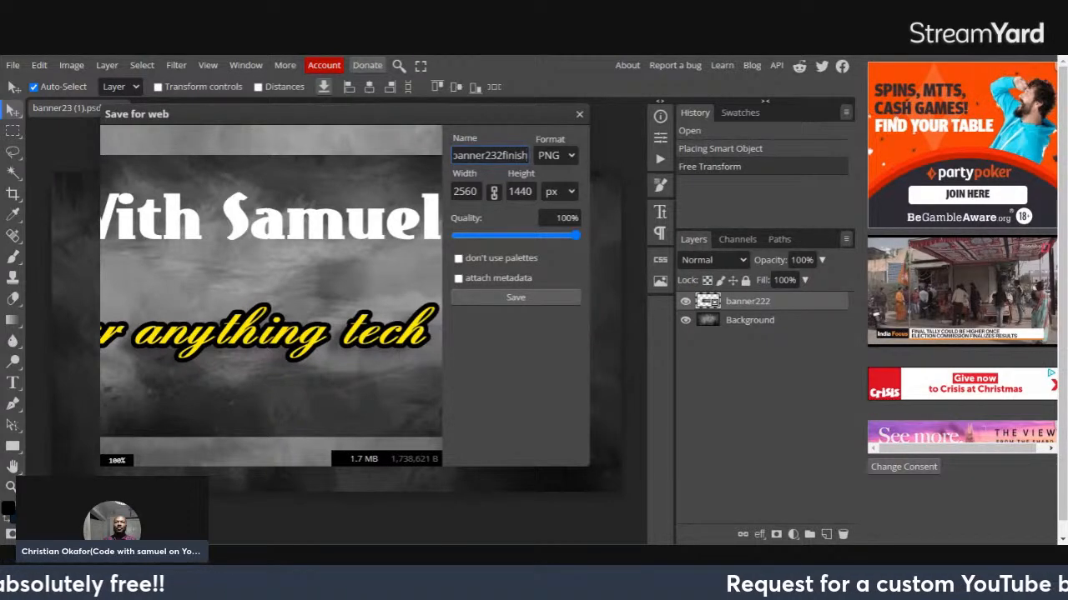
{"action": "type", "text": "ed"}
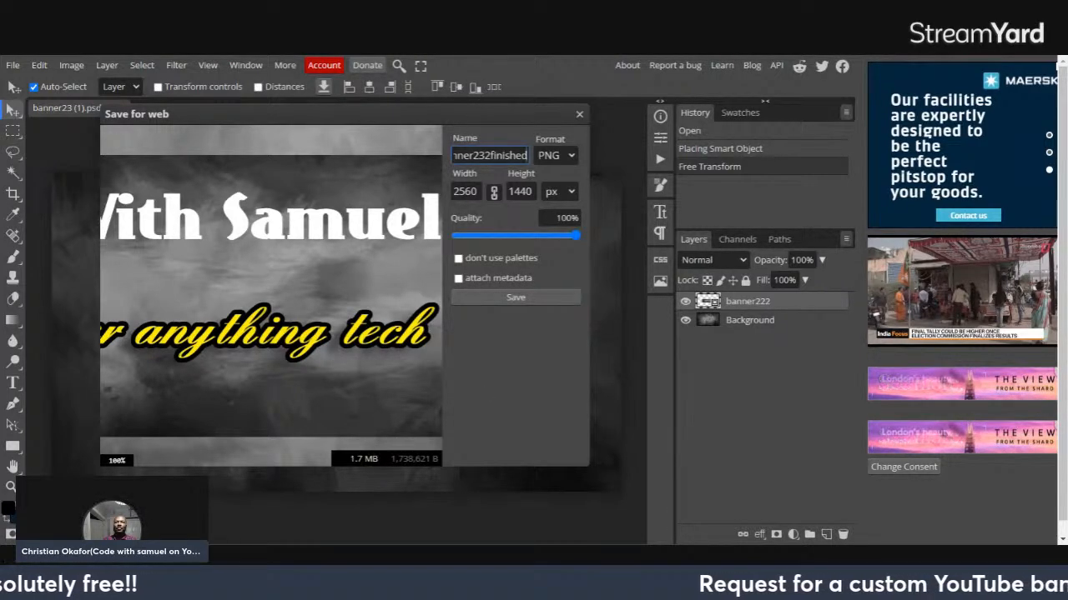
{"action": "left_click", "coordinate": [520, 298]}
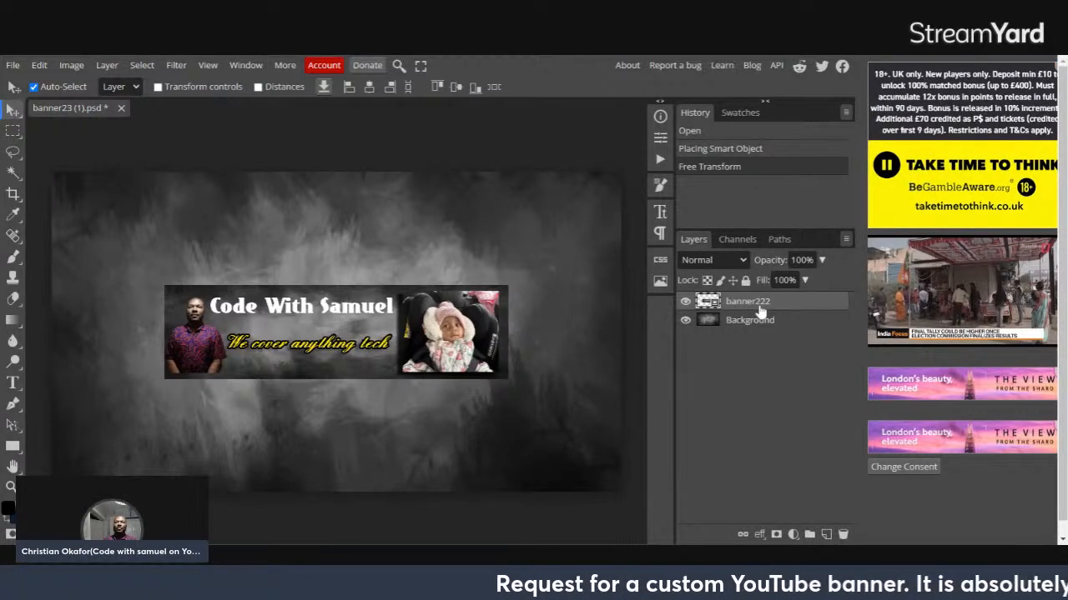
Delete the banner222 layer and place the transparent banner333 design in the centre of the background at 100% scale.
{"action": "key", "text": "Delete"}
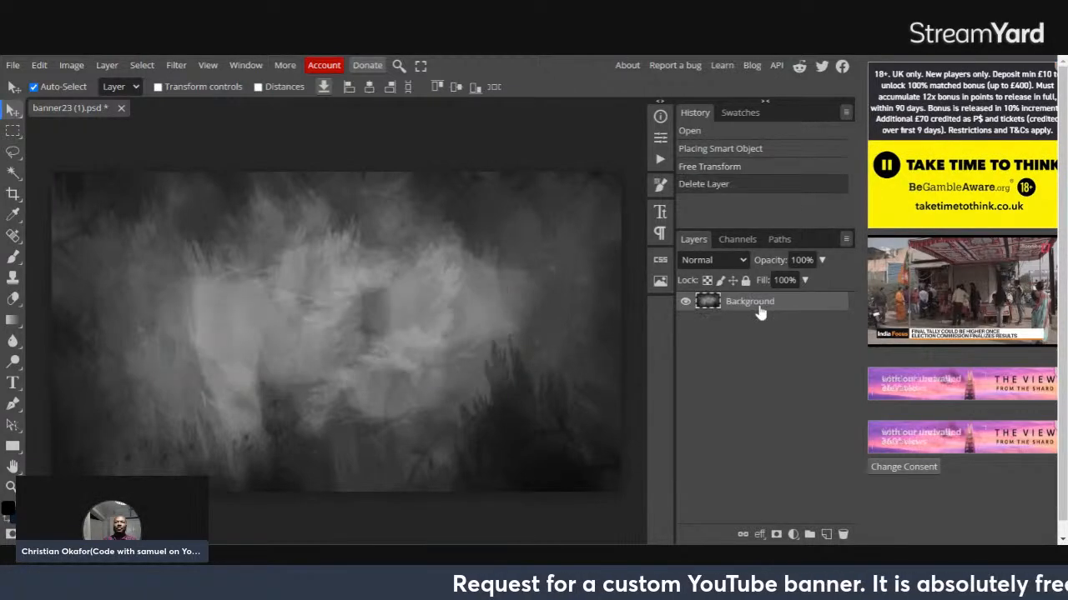
{"action": "left_click", "coordinate": [14, 65]}
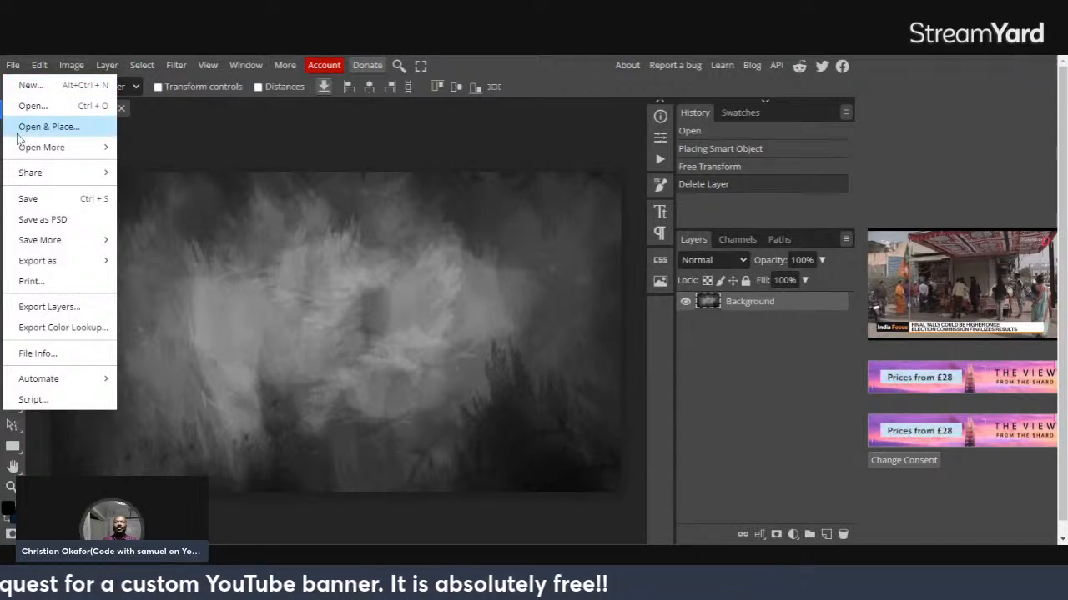
{"action": "left_click", "coordinate": [36, 131]}
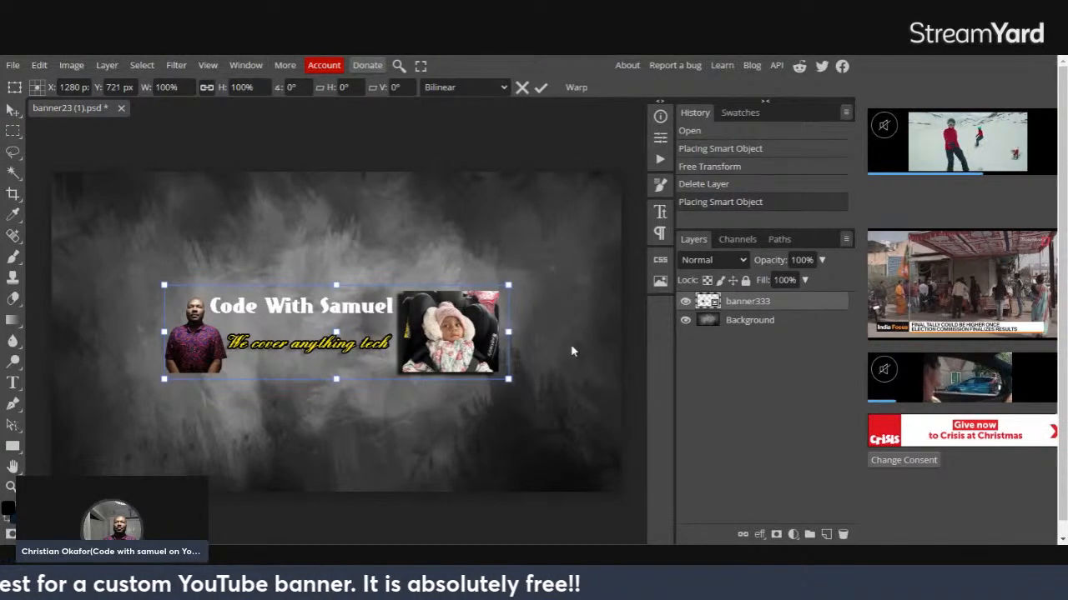
{"action": "key", "text": "Return"}
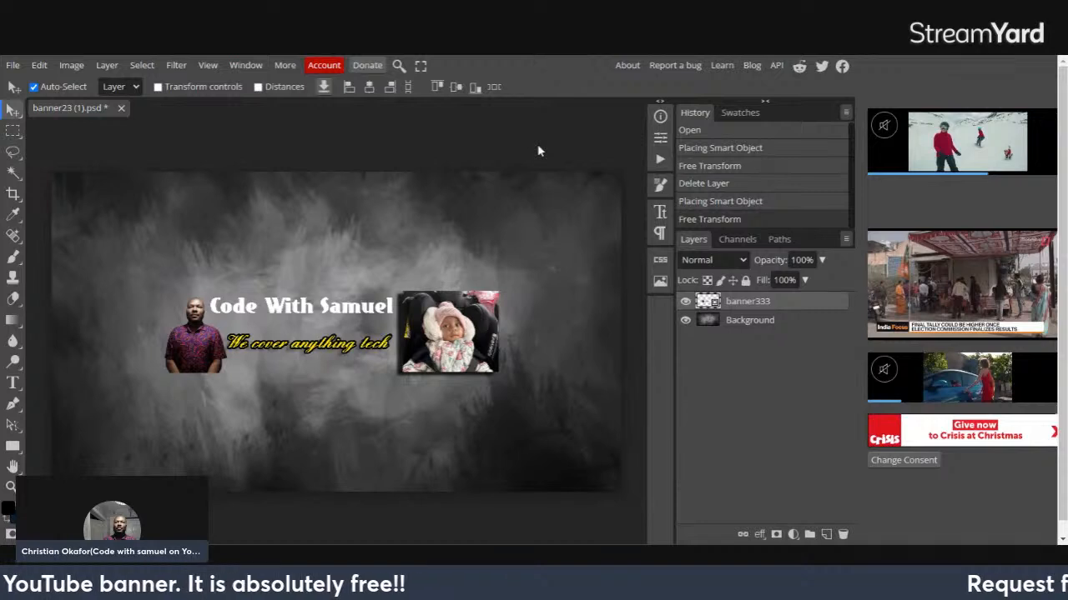
Export this version as a 2560 x 1440 px PNG named banner233finished and dismiss the ad-removal offer.
{"action": "left_click", "coordinate": [12, 66]}
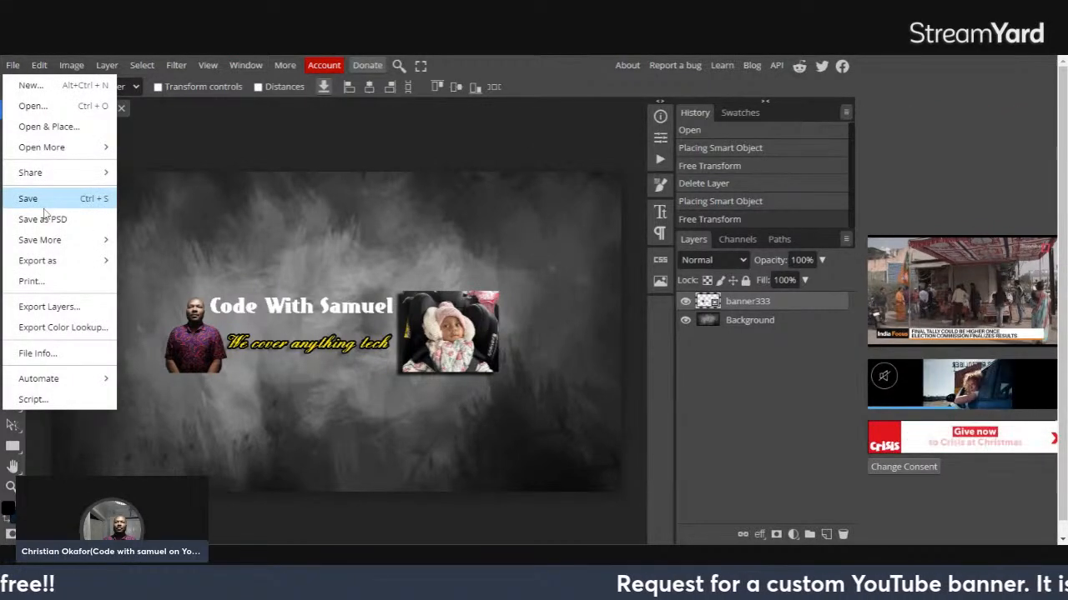
{"action": "mouse_move", "coordinate": [45, 264]}
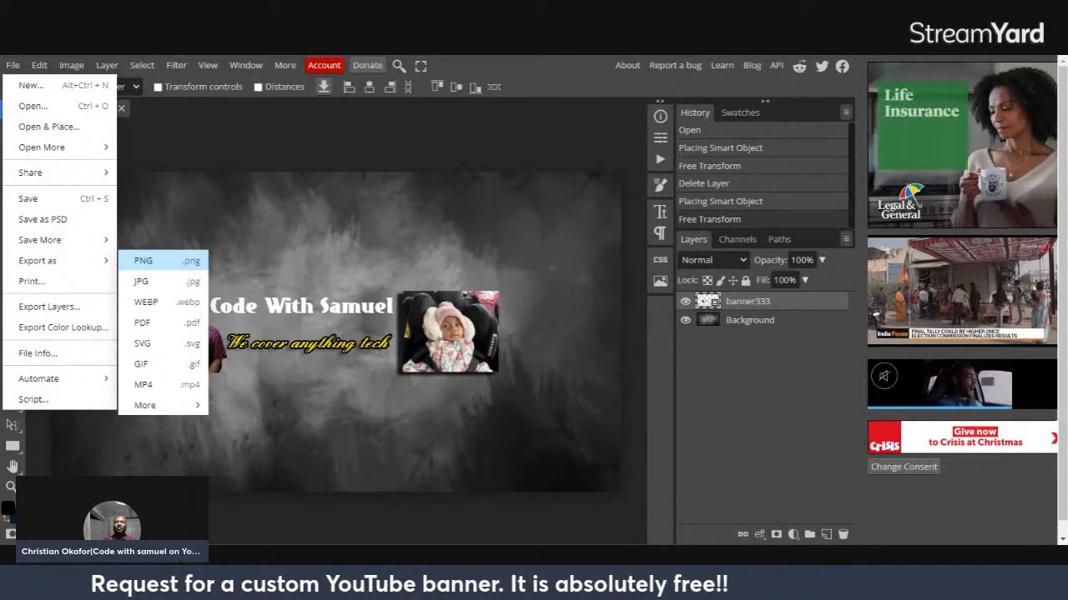
{"action": "left_click", "coordinate": [145, 261]}
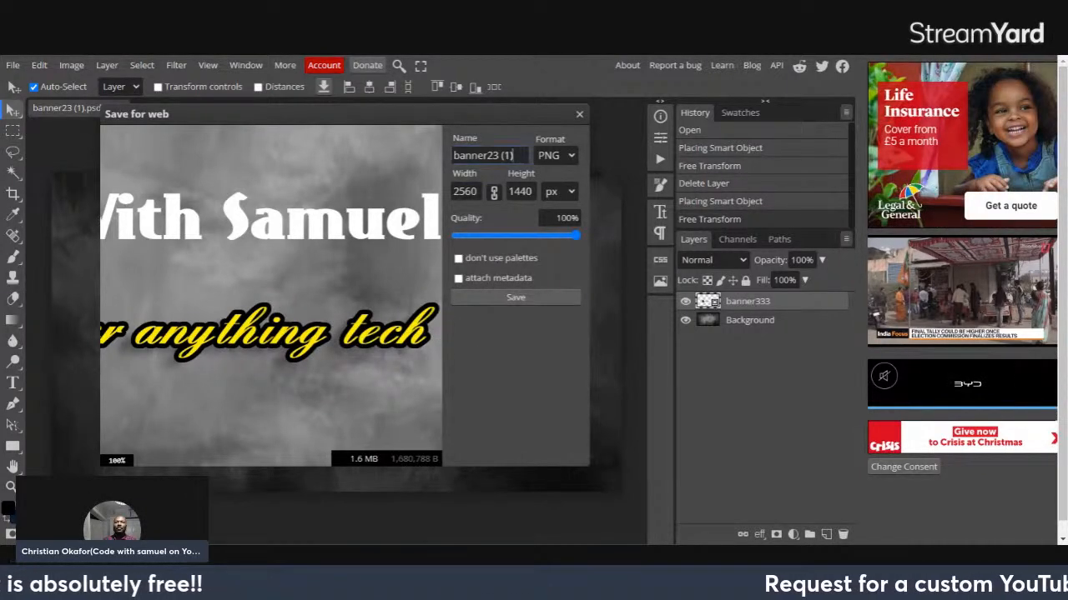
{"action": "key", "text": "BackSpace"}
{"action": "key", "text": "BackSpace"}
{"action": "key", "text": "BackSpace"}
{"action": "key", "text": "BackSpace"}
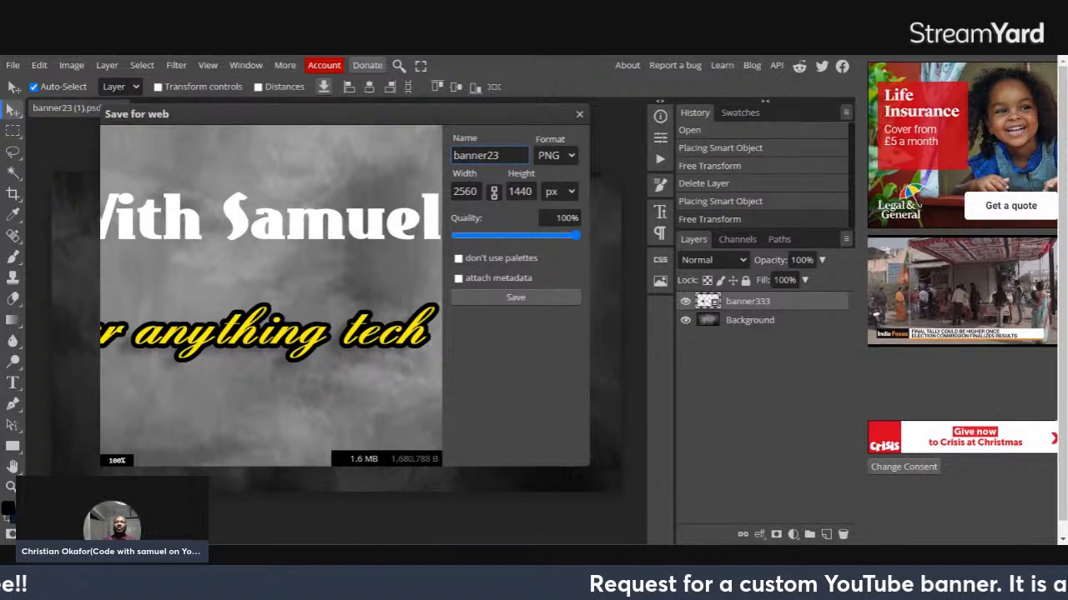
{"action": "key", "text": "BackSpace"}
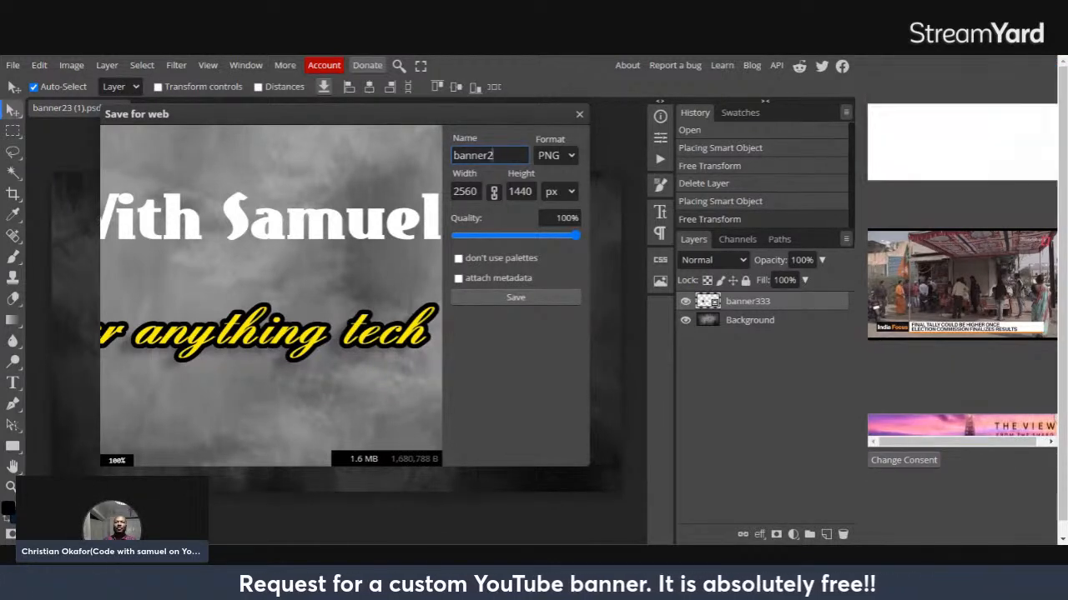
{"action": "type", "text": "33fin"}
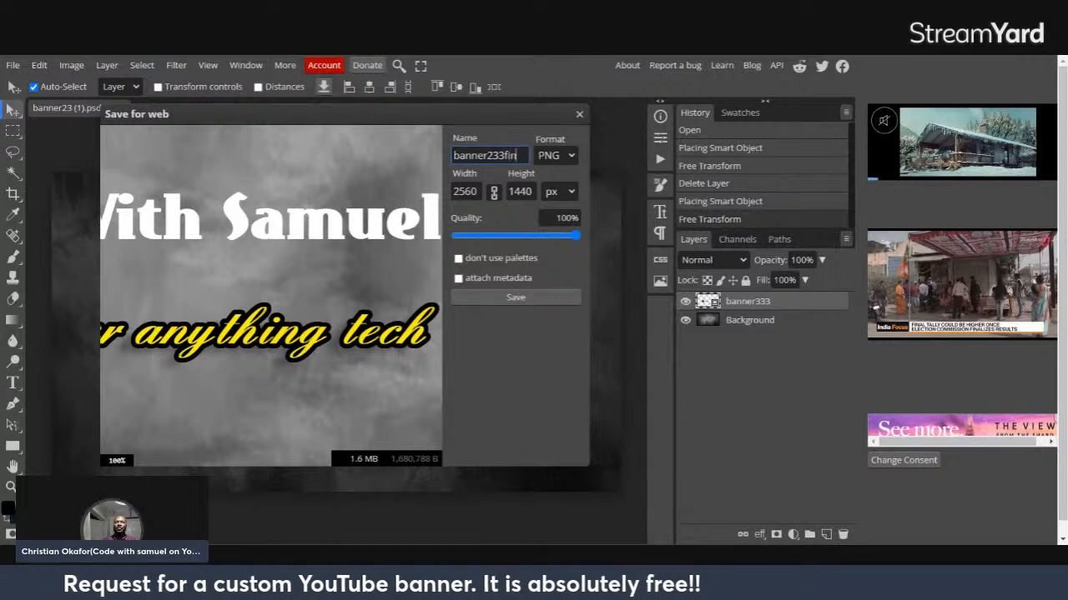
{"action": "type", "text": "is"}
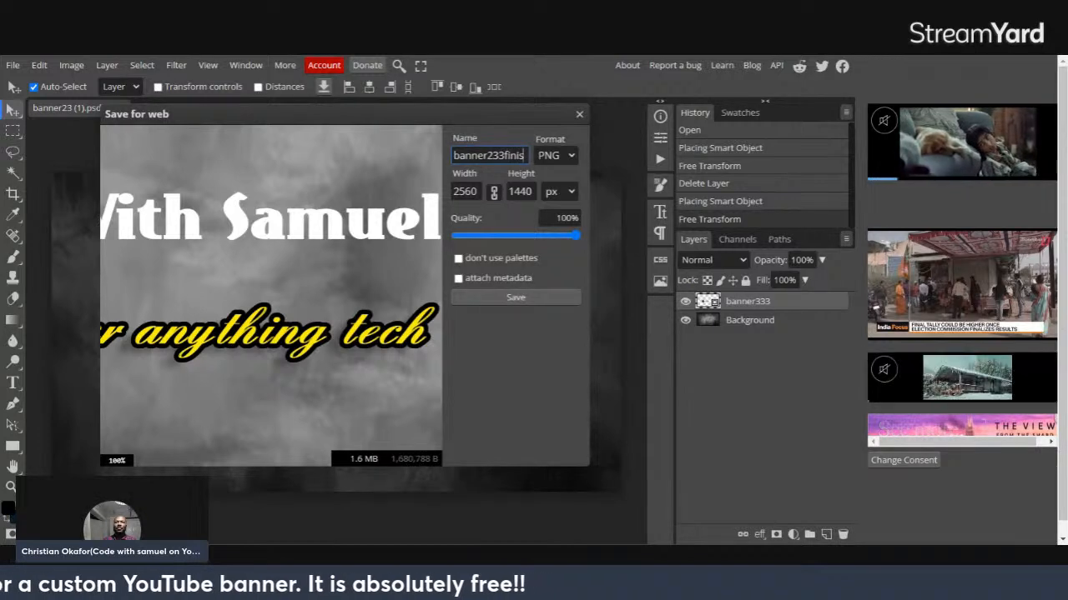
{"action": "type", "text": "hed"}
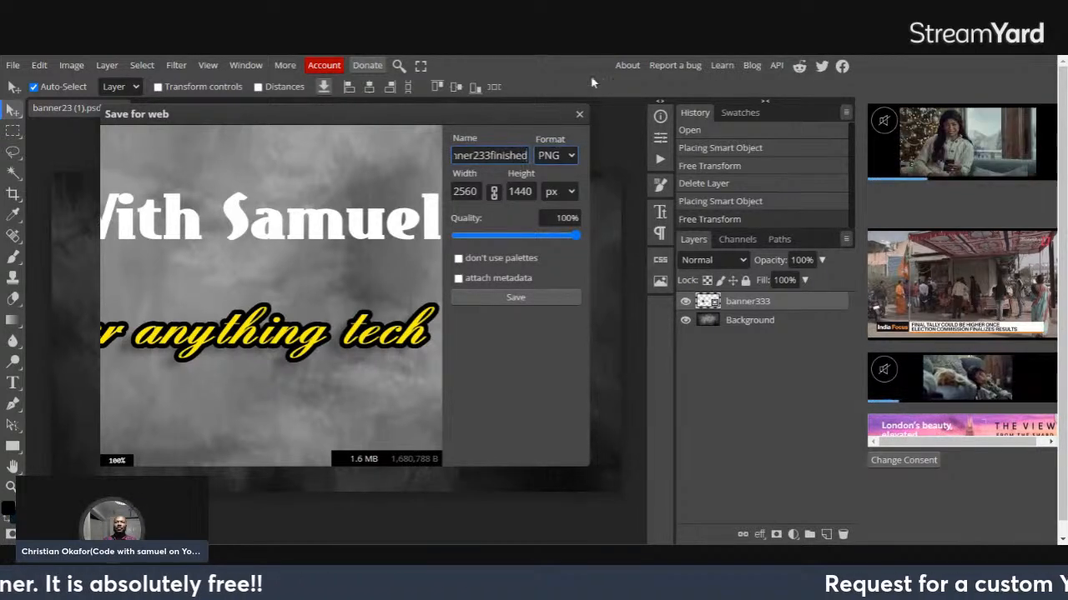
{"action": "left_click", "coordinate": [512, 298]}
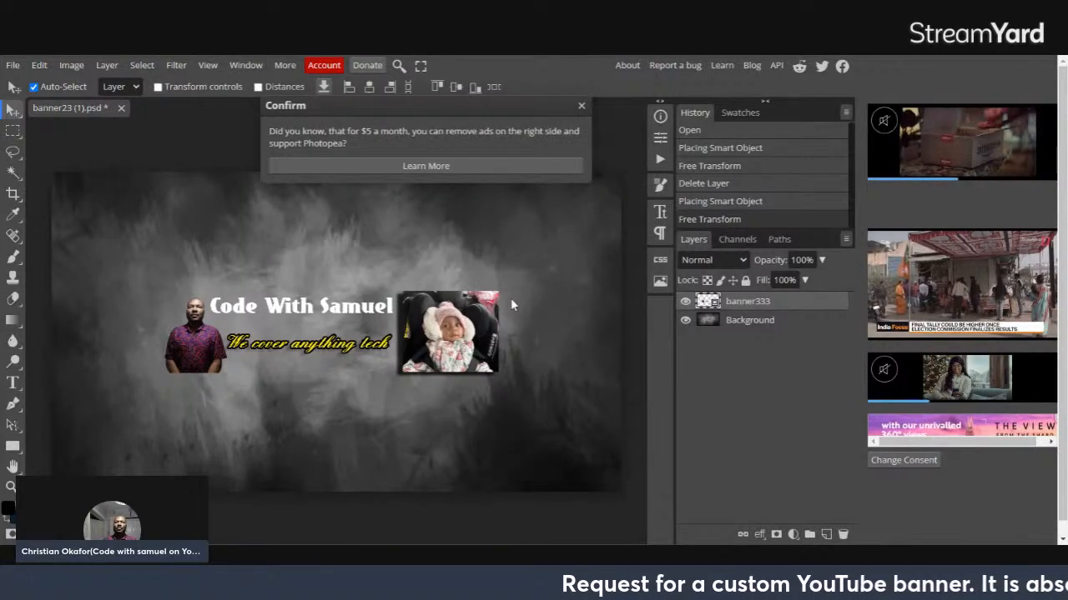
{"action": "left_click", "coordinate": [581, 106]}
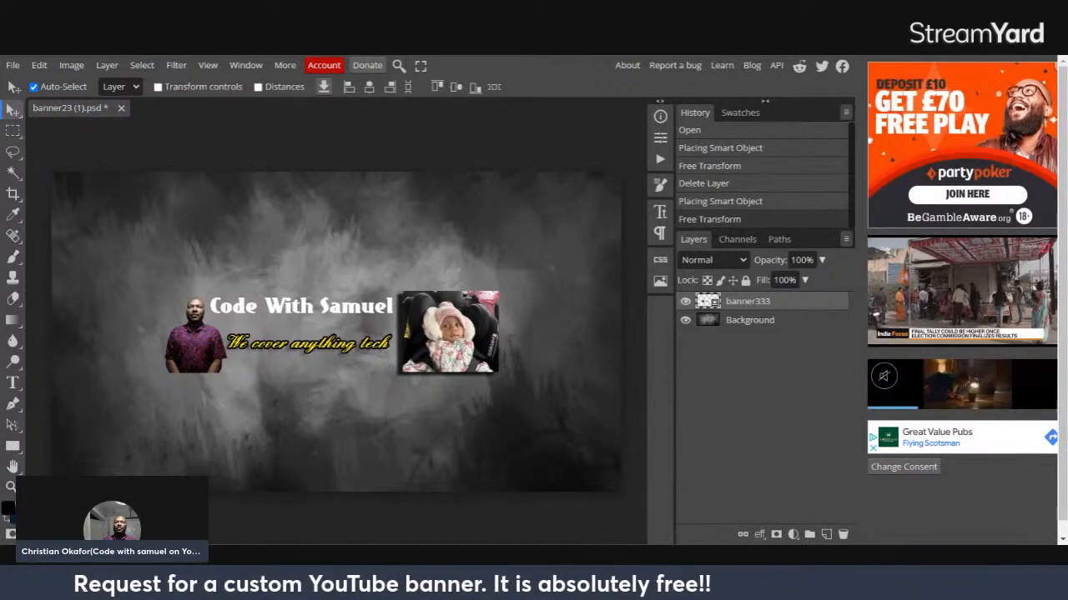
Switch to the YouTube channel page and open the banner image section of the channel's branding settings in YouTube Studio.
{"action": "key", "text": "ctrl+Tab"}
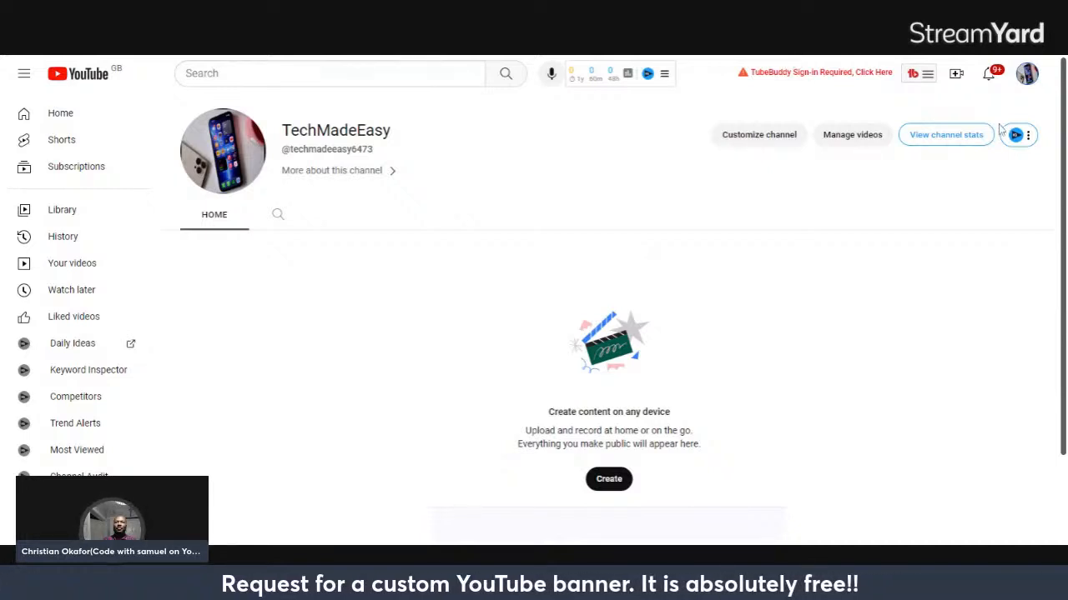
{"action": "mouse_move", "coordinate": [1027, 82]}
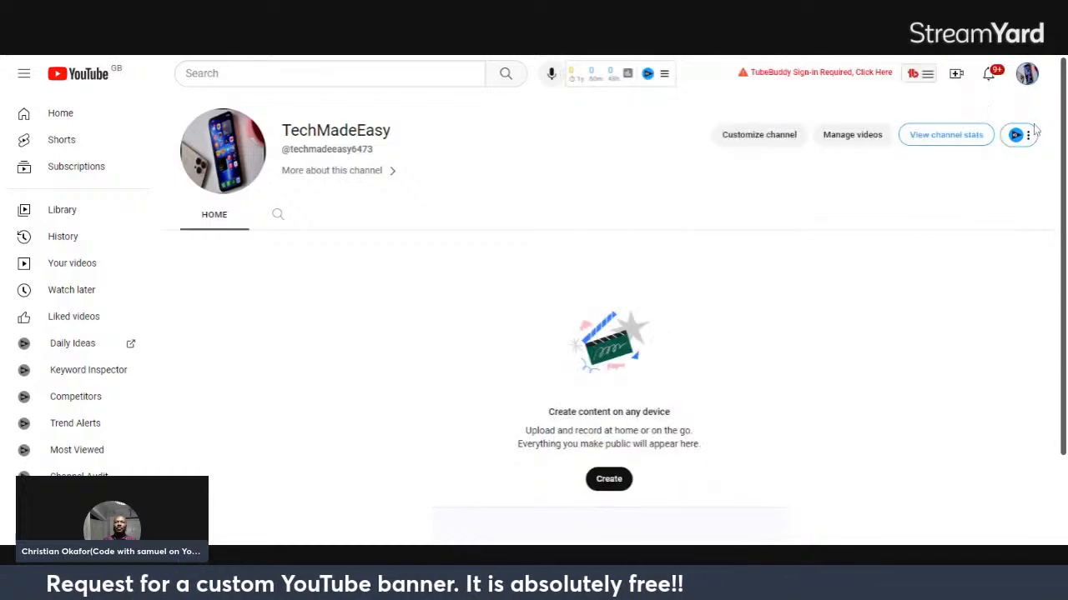
{"action": "left_click", "coordinate": [1027, 77]}
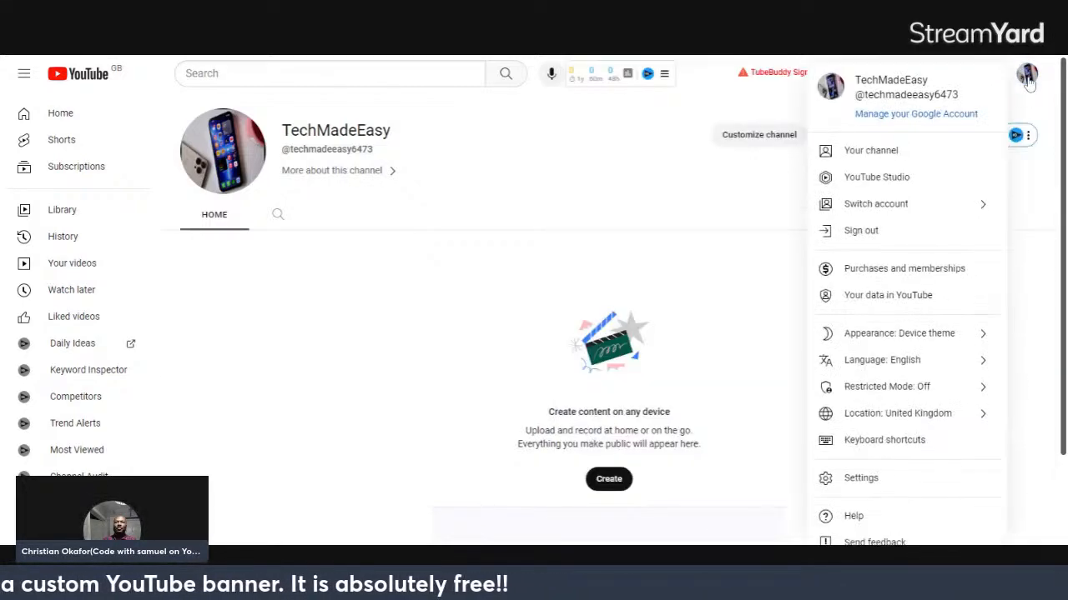
{"action": "left_click", "coordinate": [869, 179]}
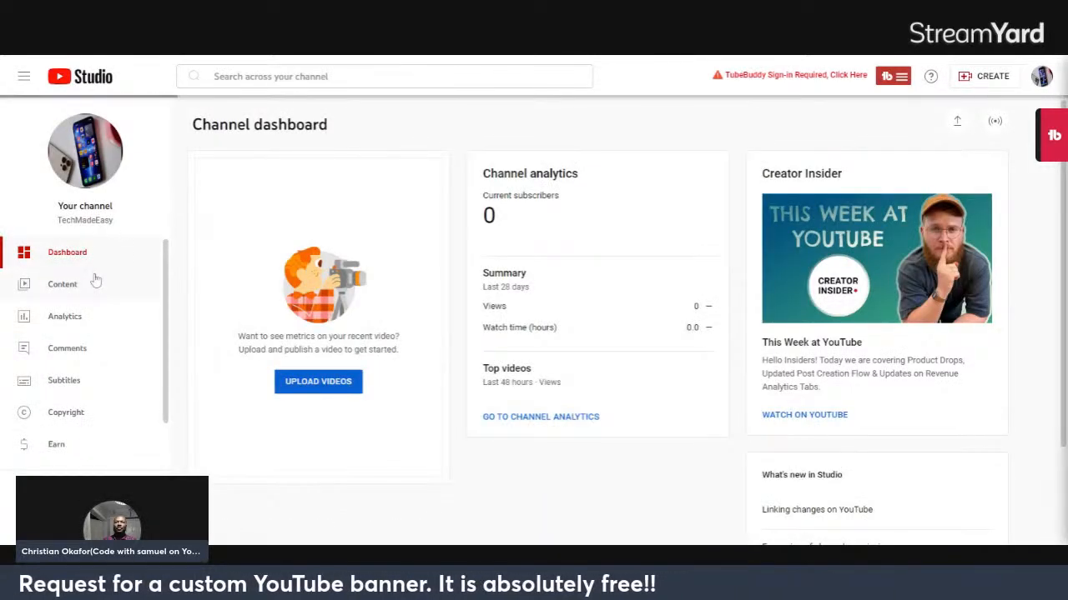
{"action": "scroll", "coordinate": [94, 284], "scroll_direction": "down", "scroll_amount": 1}
{"action": "scroll", "coordinate": [95, 292], "scroll_direction": "down", "scroll_amount": 2}
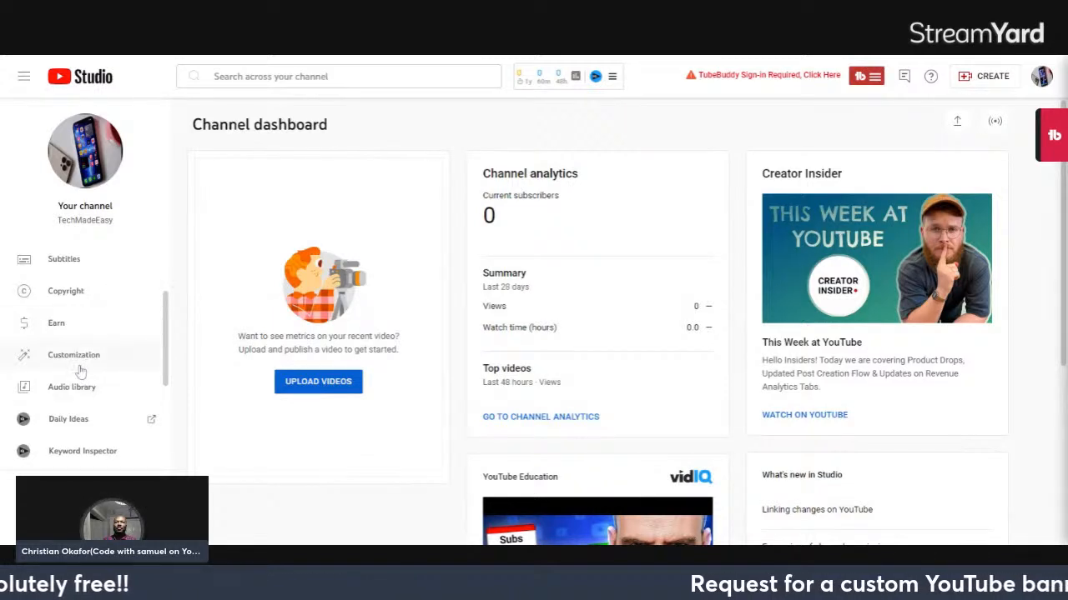
{"action": "left_click", "coordinate": [74, 356]}
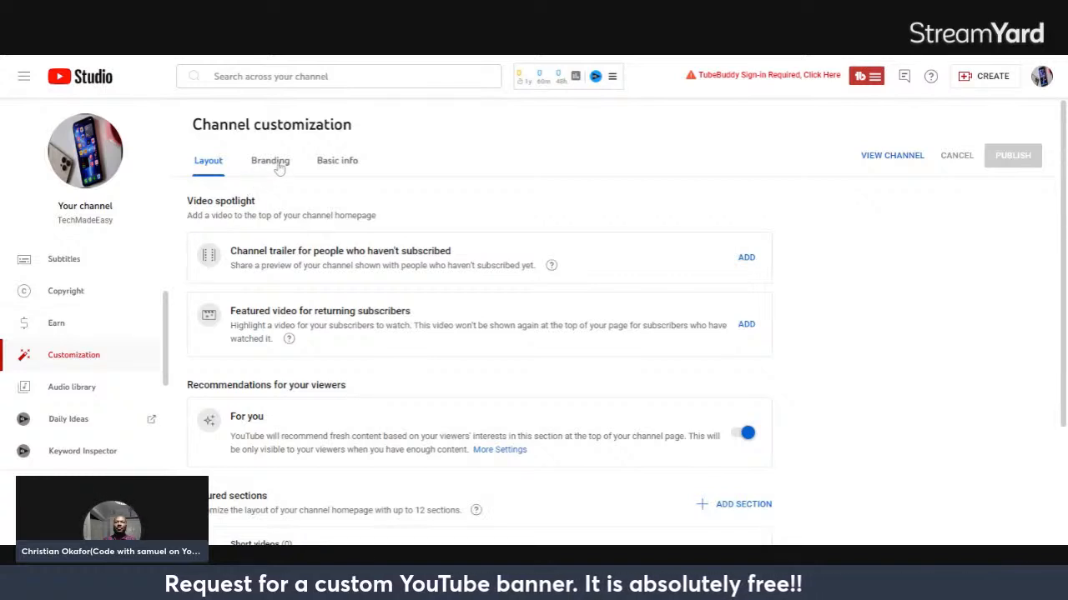
{"action": "left_click", "coordinate": [279, 166]}
{"action": "scroll", "coordinate": [333, 259], "scroll_direction": "down", "scroll_amount": 2}
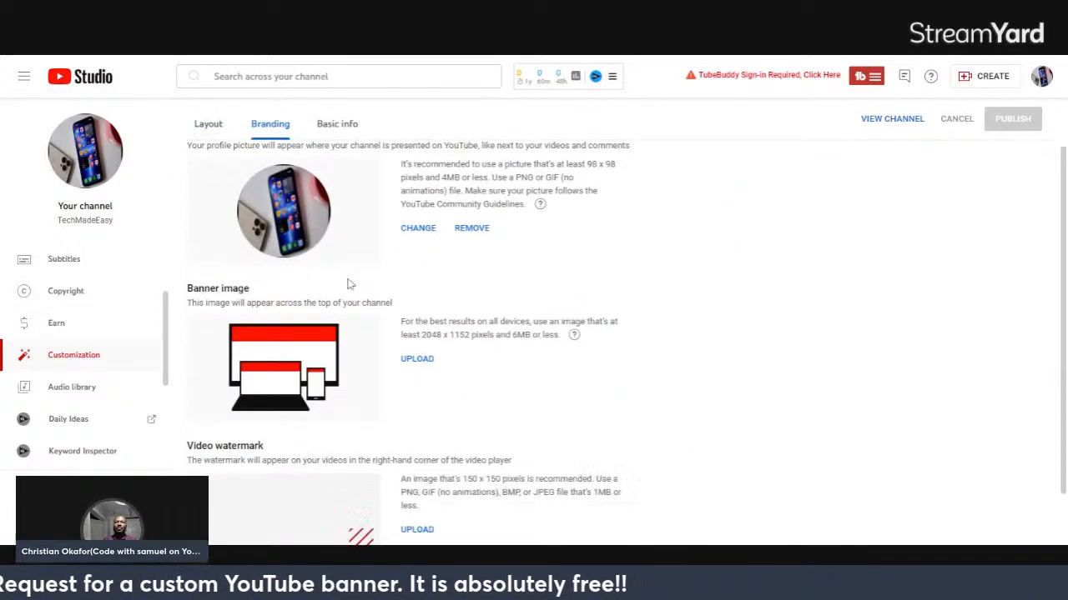
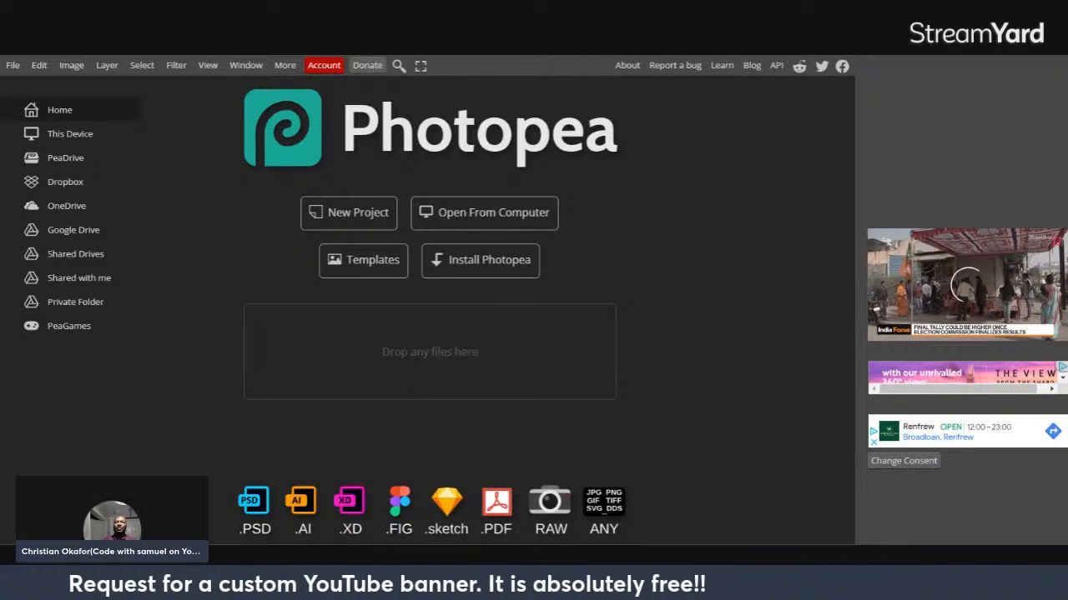
Create a new 2560 x 1440 px project with a white background from the Youtube Cover preset.
{"action": "left_click", "coordinate": [356, 225]}
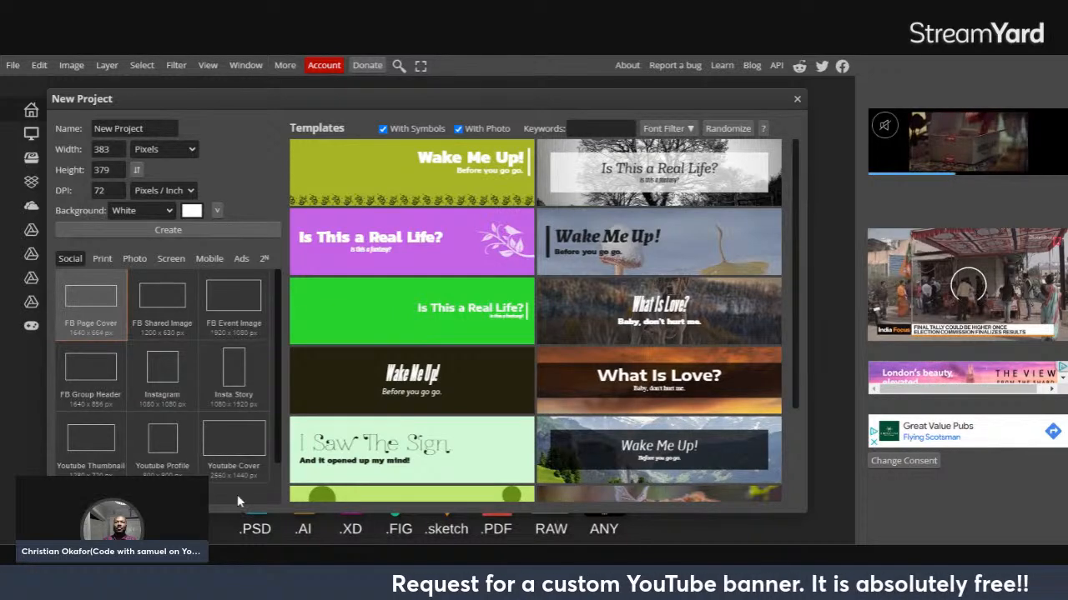
{"action": "scroll", "coordinate": [88, 417], "scroll_direction": "down", "scroll_amount": 1}
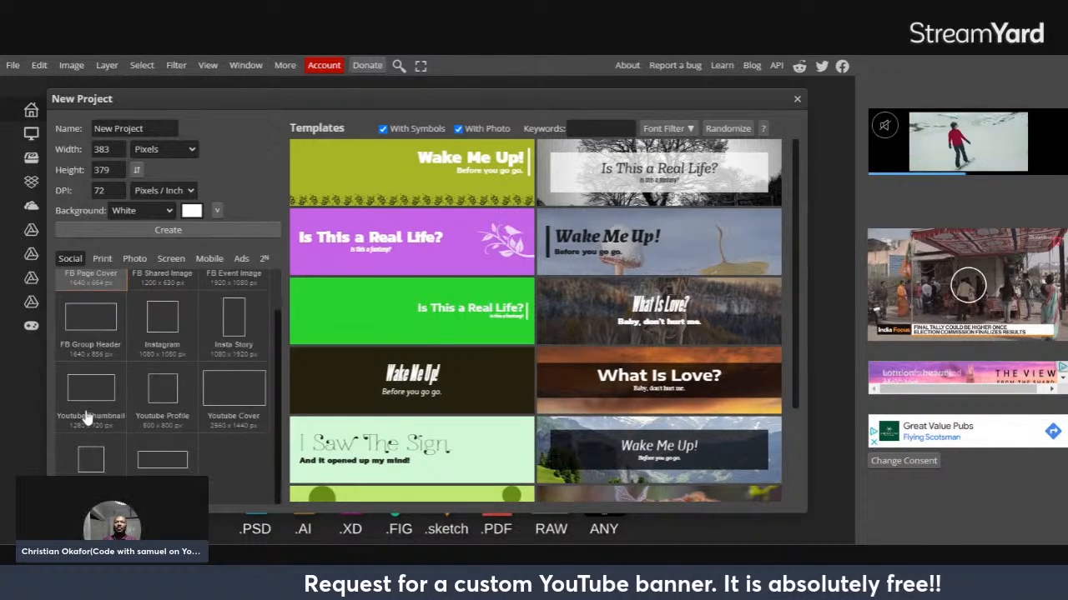
{"action": "left_click", "coordinate": [234, 388]}
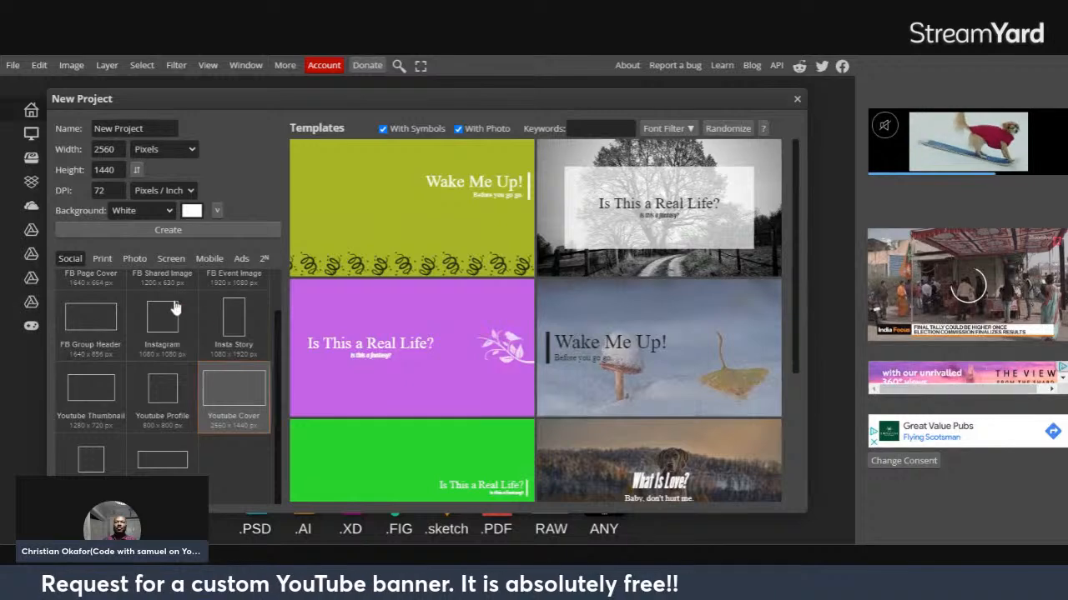
{"action": "left_click", "coordinate": [166, 231]}
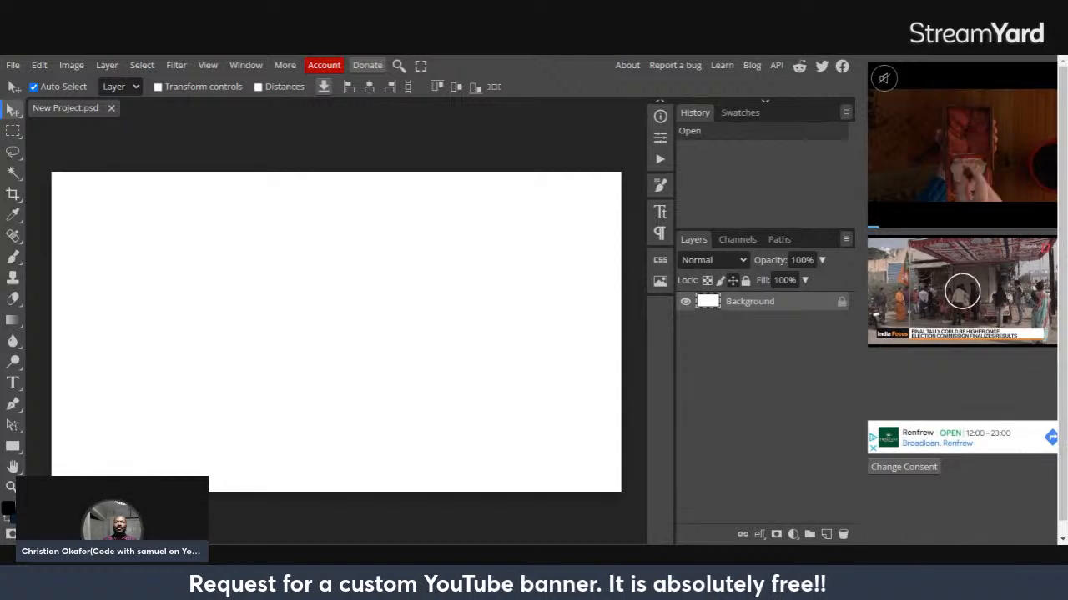
Apply a Color Overlay in blue-grey #70809f at 100% opacity to the Background layer.
{"action": "right_click", "coordinate": [741, 309]}
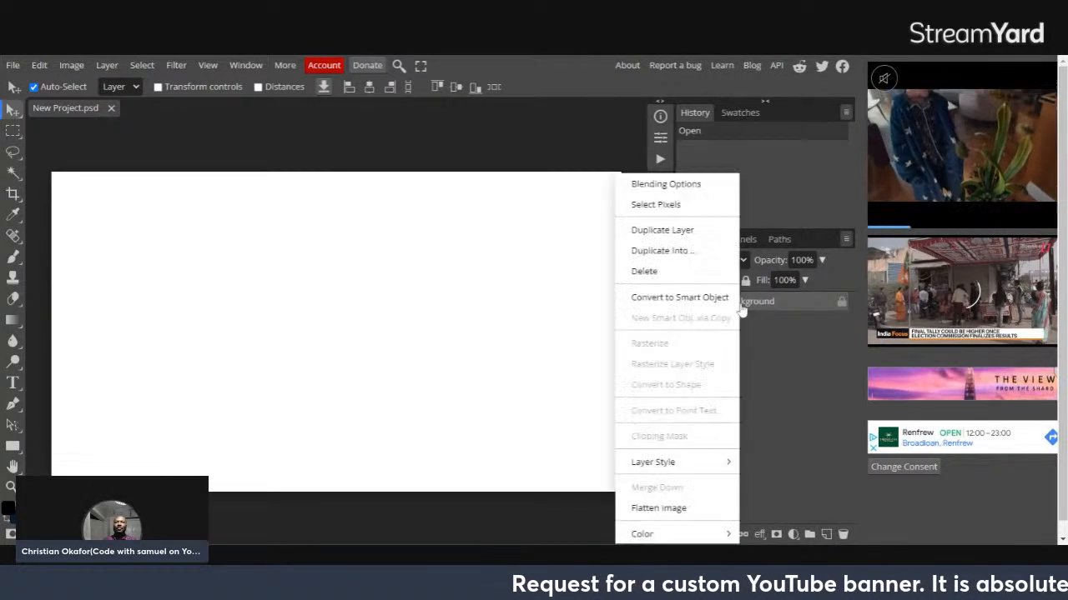
{"action": "left_click", "coordinate": [682, 185]}
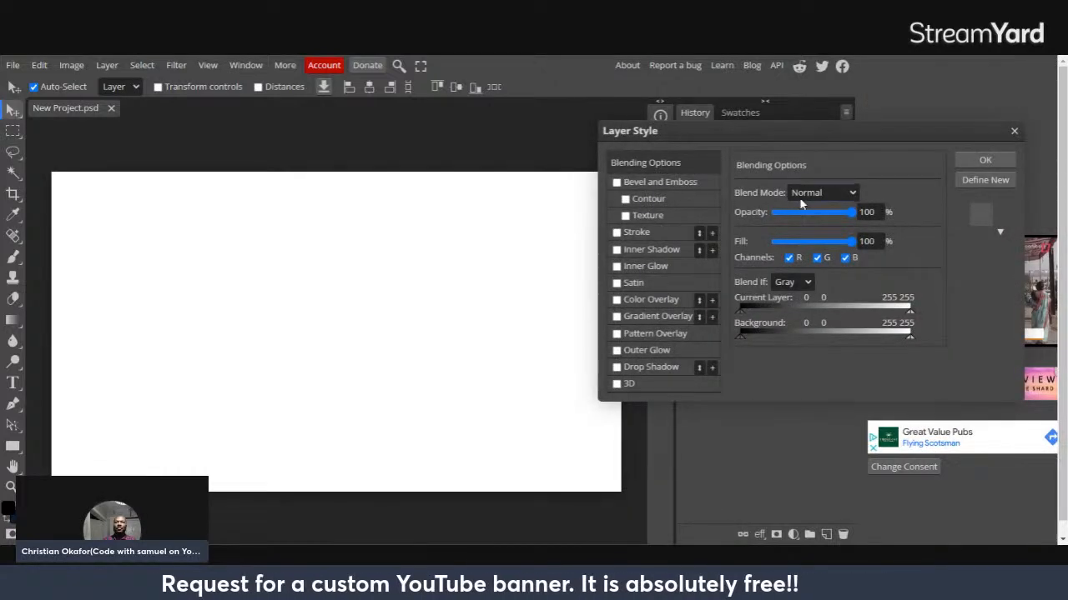
{"action": "left_click", "coordinate": [659, 302]}
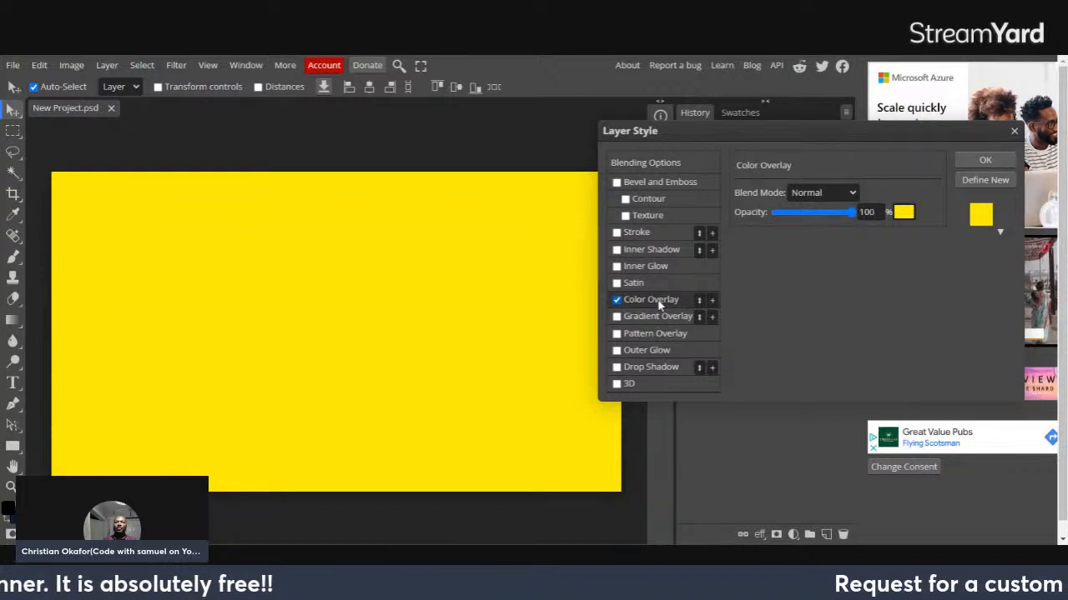
{"action": "left_click", "coordinate": [904, 216]}
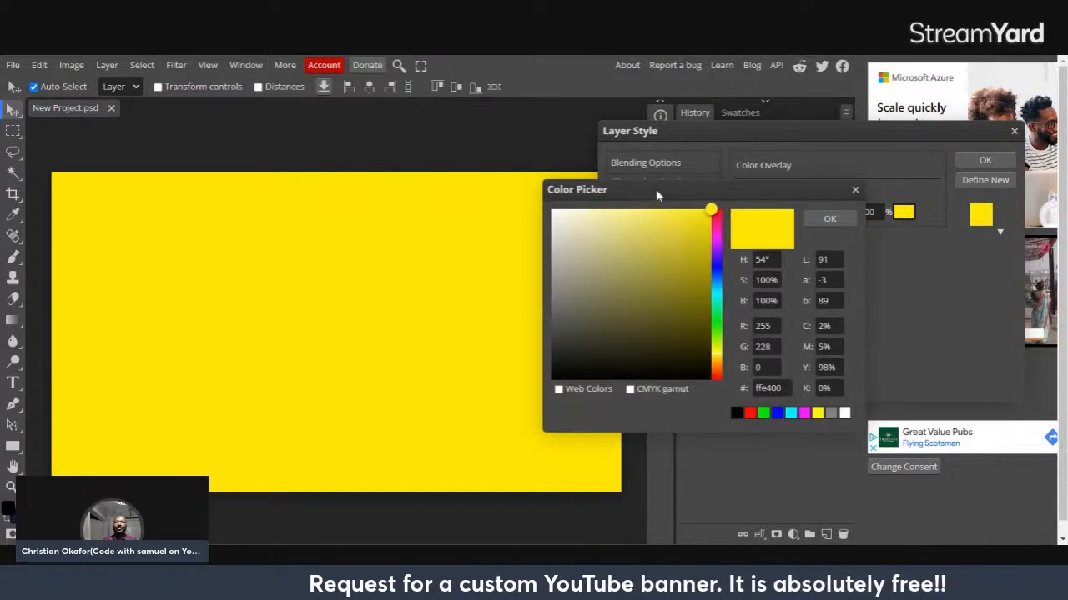
{"action": "left_click_drag", "start_coordinate": [655, 189], "coordinate": [774, 178]}
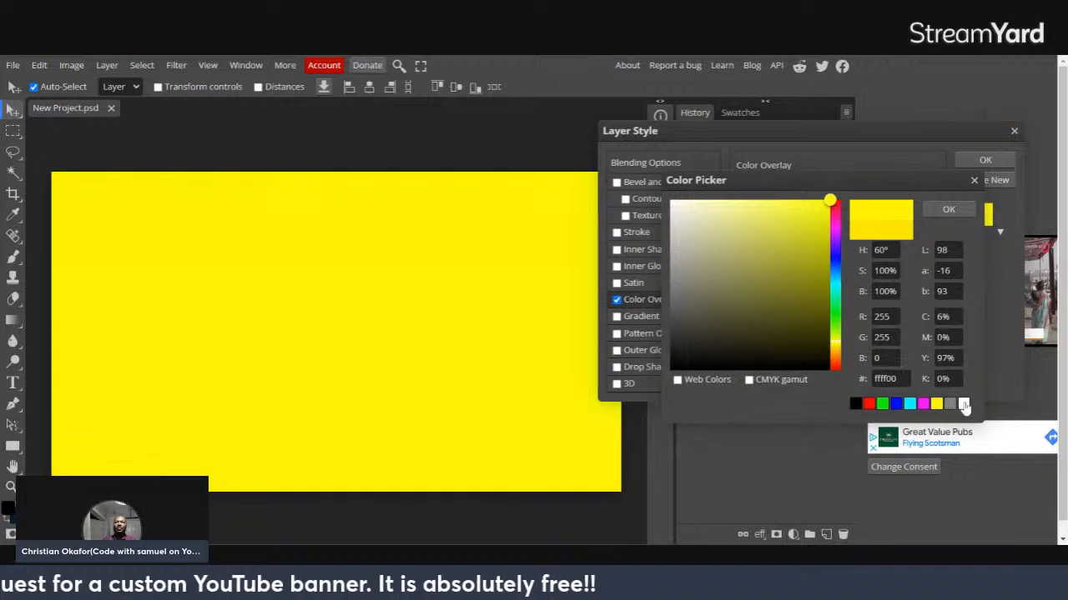
{"action": "left_click", "coordinate": [964, 403]}
{"action": "left_click", "coordinate": [923, 406]}
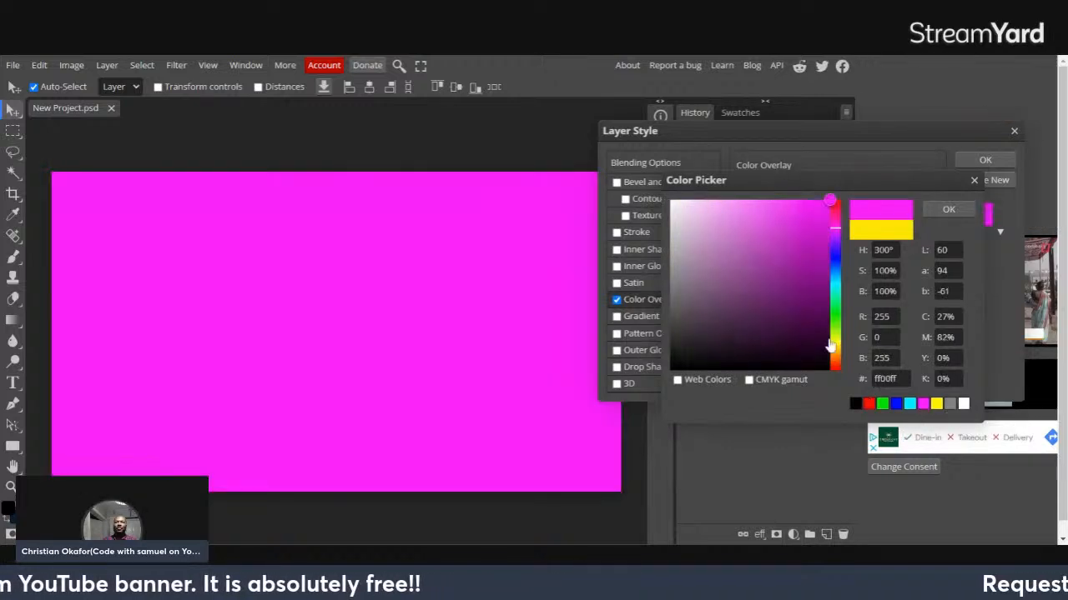
{"action": "mouse_move", "coordinate": [831, 345]}
{"action": "left_mouse_down"}
{"action": "mouse_move", "coordinate": [834, 217]}
{"action": "mouse_move", "coordinate": [837, 317]}
{"action": "mouse_move", "coordinate": [836, 272]}
{"action": "mouse_move", "coordinate": [826, 273]}
{"action": "left_mouse_up"}
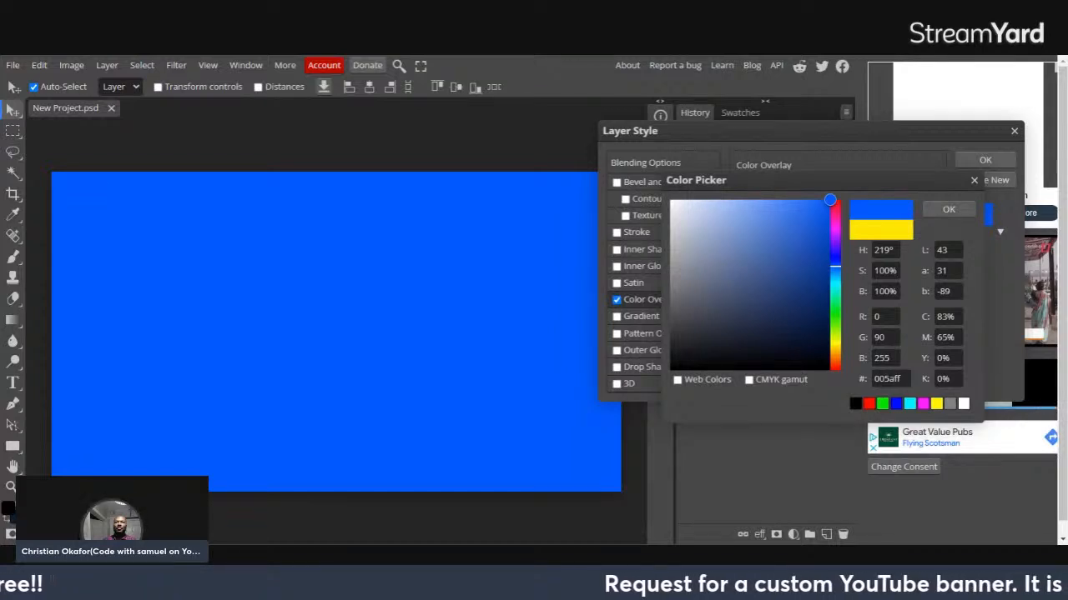
{"action": "left_click", "coordinate": [717, 268]}
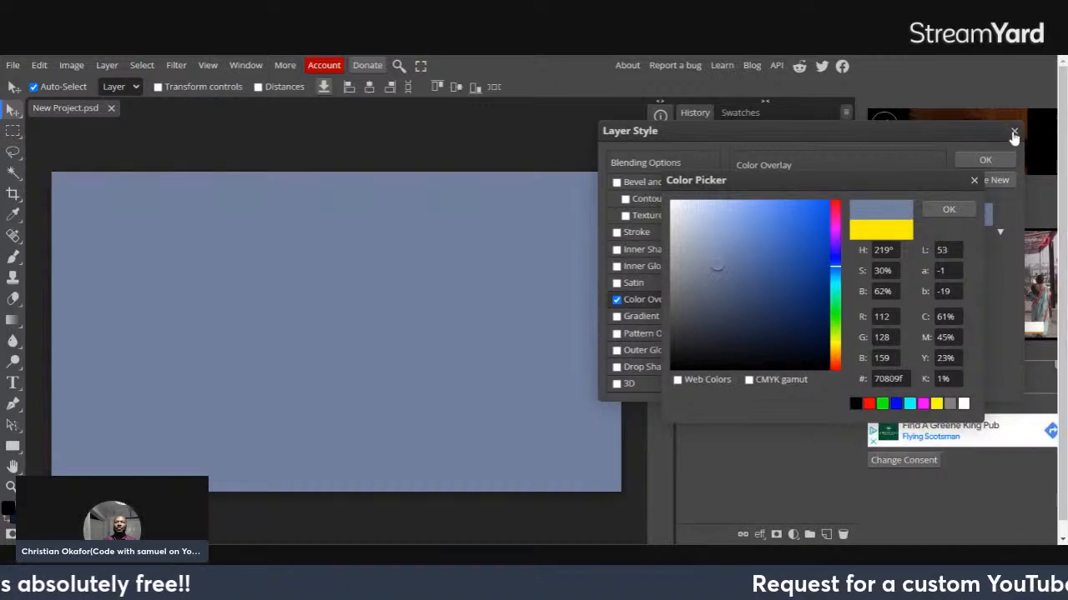
{"action": "left_click", "coordinate": [950, 209]}
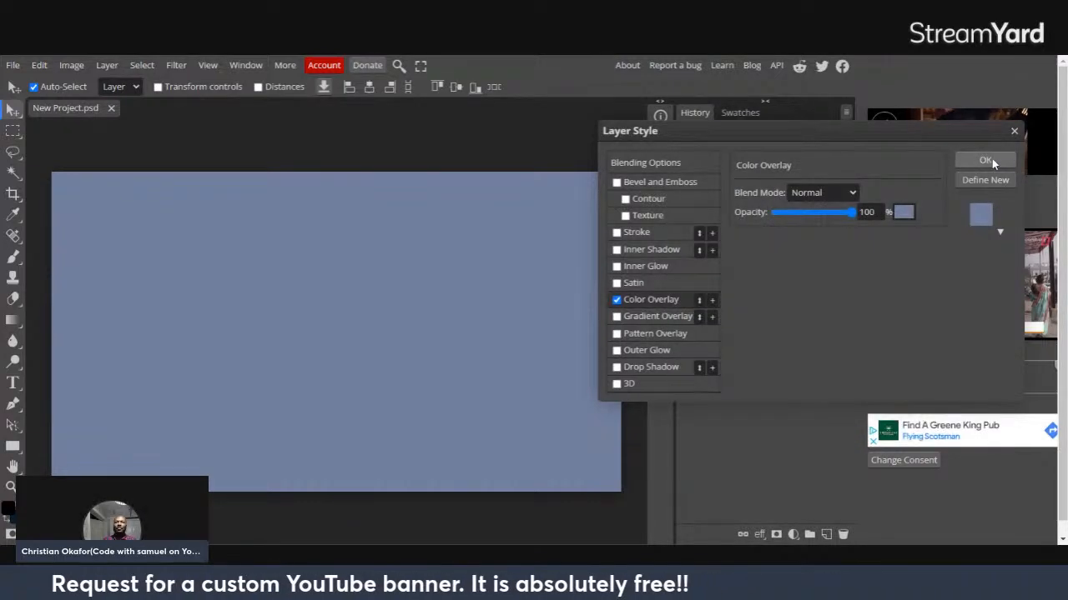
{"action": "left_click", "coordinate": [986, 160]}
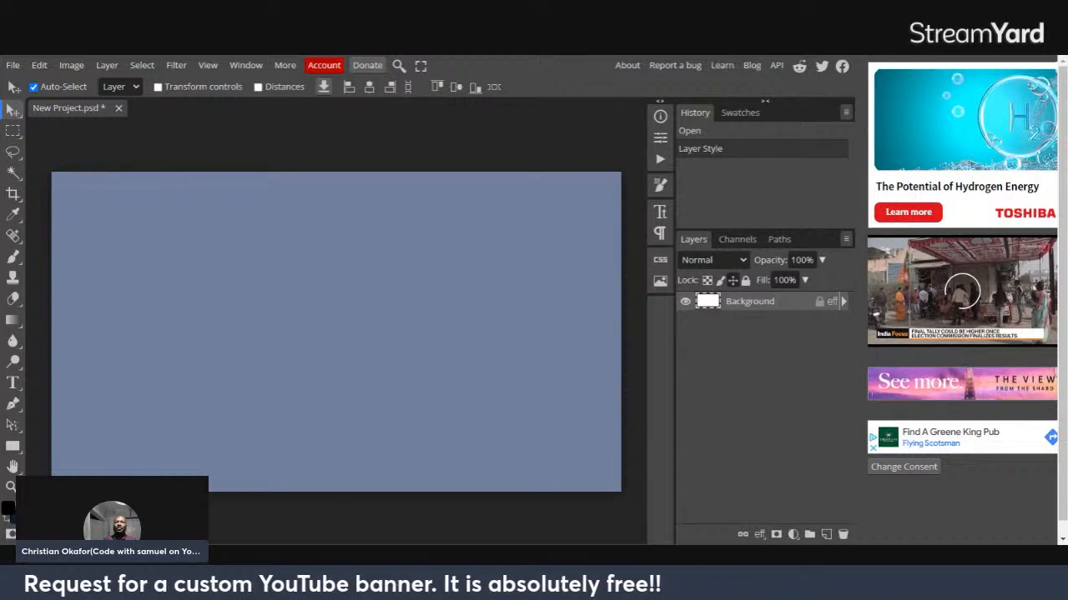
Switch to Google, search for "grey background image" and look over the results.
{"action": "key", "text": "ctrl+Tab"}
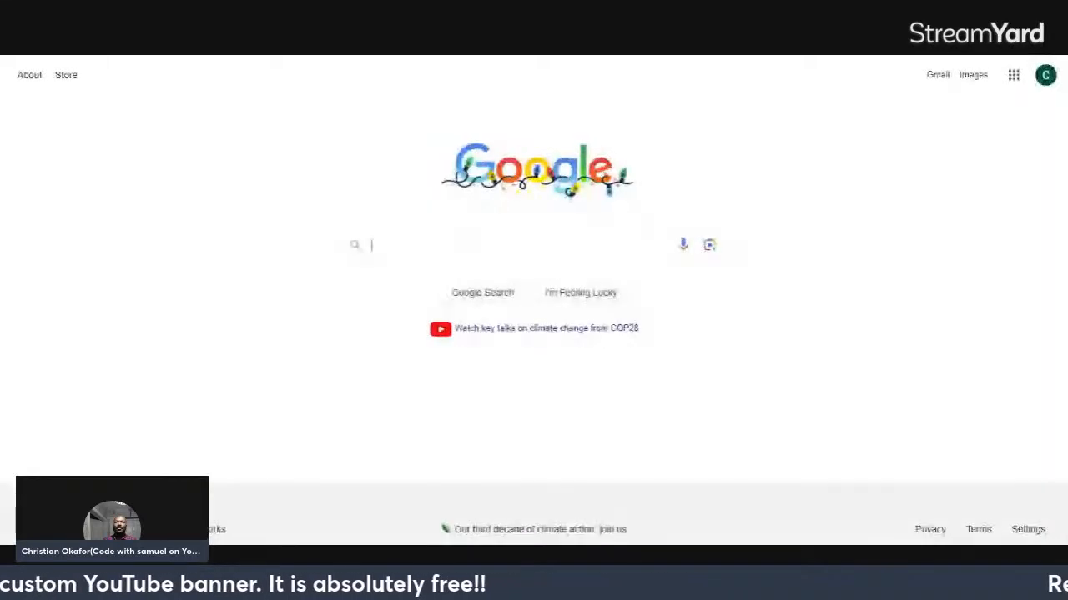
{"action": "left_click", "coordinate": [472, 242]}
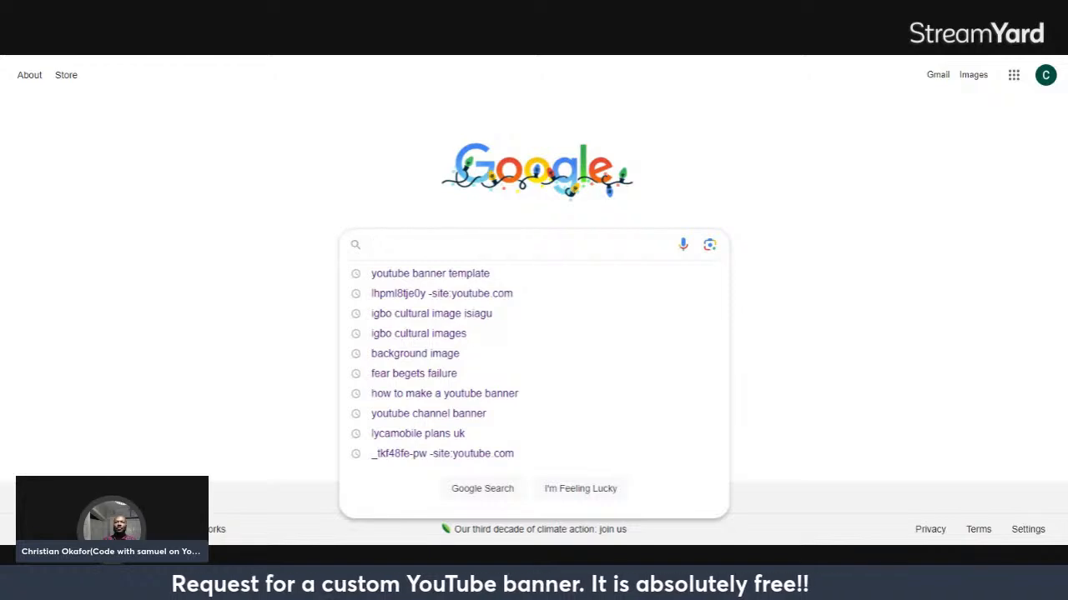
{"action": "type", "text": "gre"}
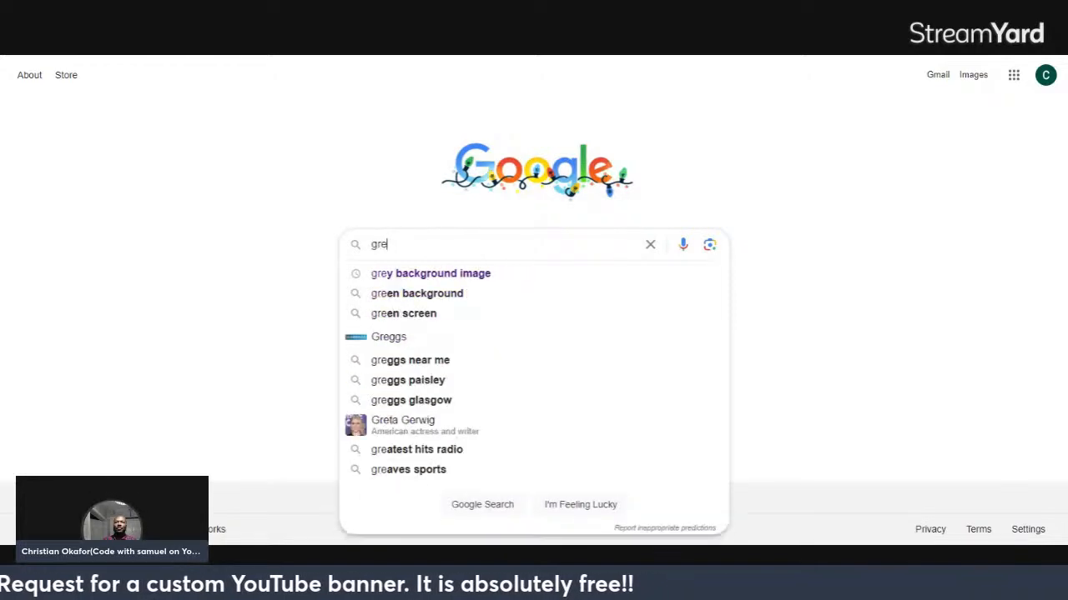
{"action": "left_click", "coordinate": [444, 280]}
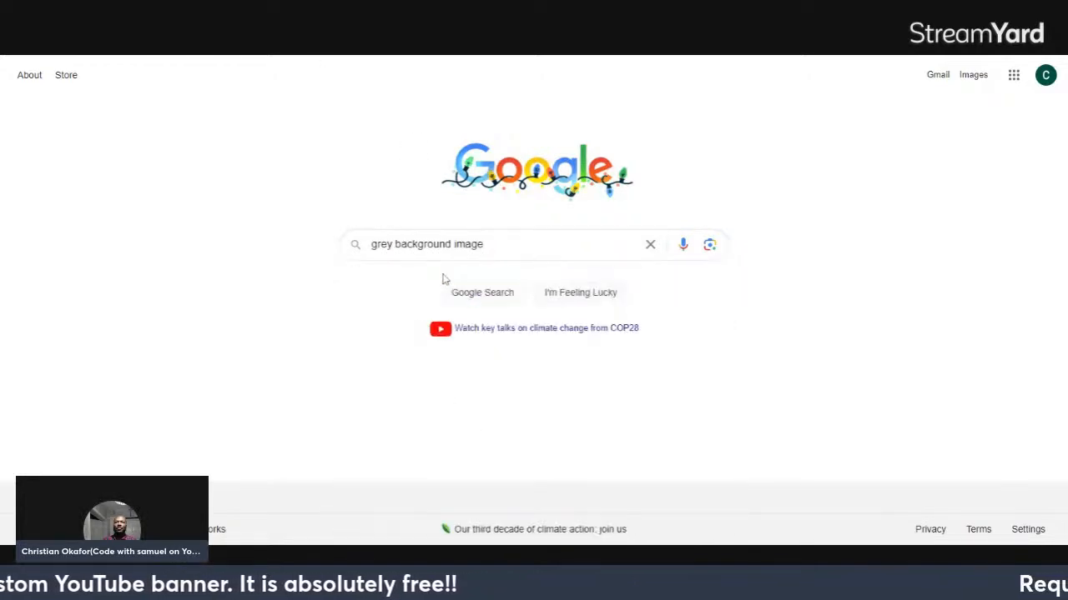
{"action": "scroll", "coordinate": [360, 309], "scroll_direction": "down", "scroll_amount": 3}
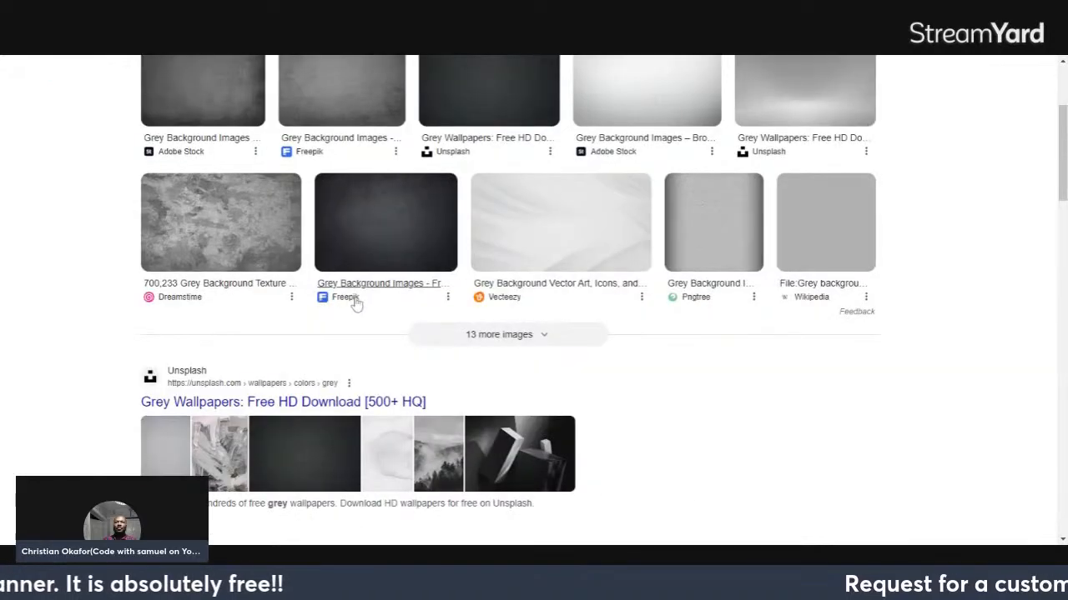
{"action": "scroll", "coordinate": [353, 298], "scroll_direction": "up", "scroll_amount": 3}
Change the Google search to "teal background image hd" and show the image results.
{"action": "key", "text": "shift+Right"}
{"action": "key", "text": "shift+Right"}
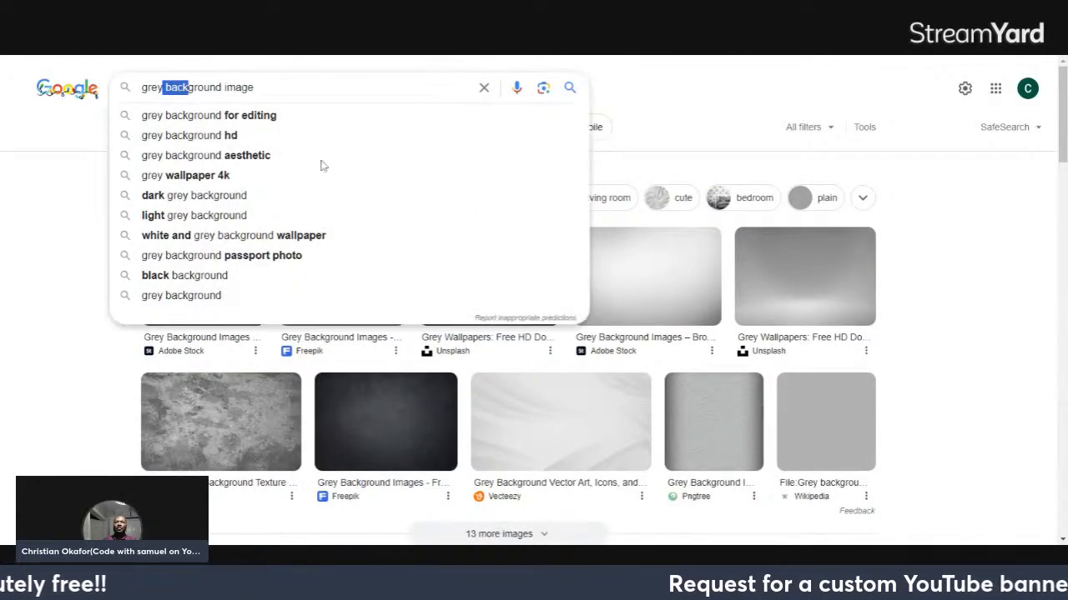
{"action": "key", "text": "Left"}
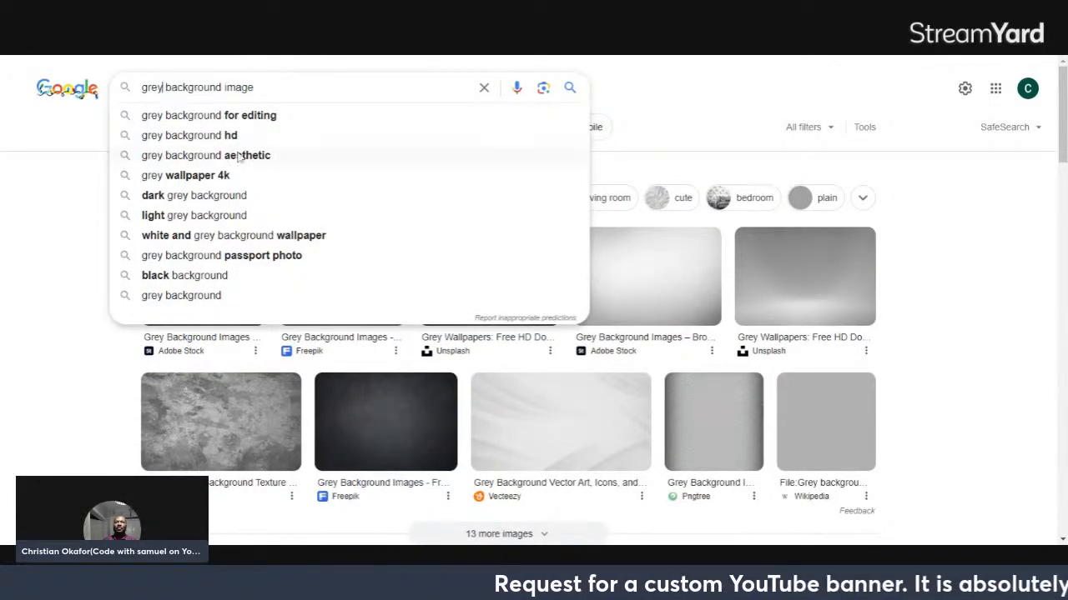
{"action": "key", "text": "BackSpace"}
{"action": "key", "text": "BackSpace"}
{"action": "key", "text": "BackSpace"}
{"action": "type", "text": "teal"}
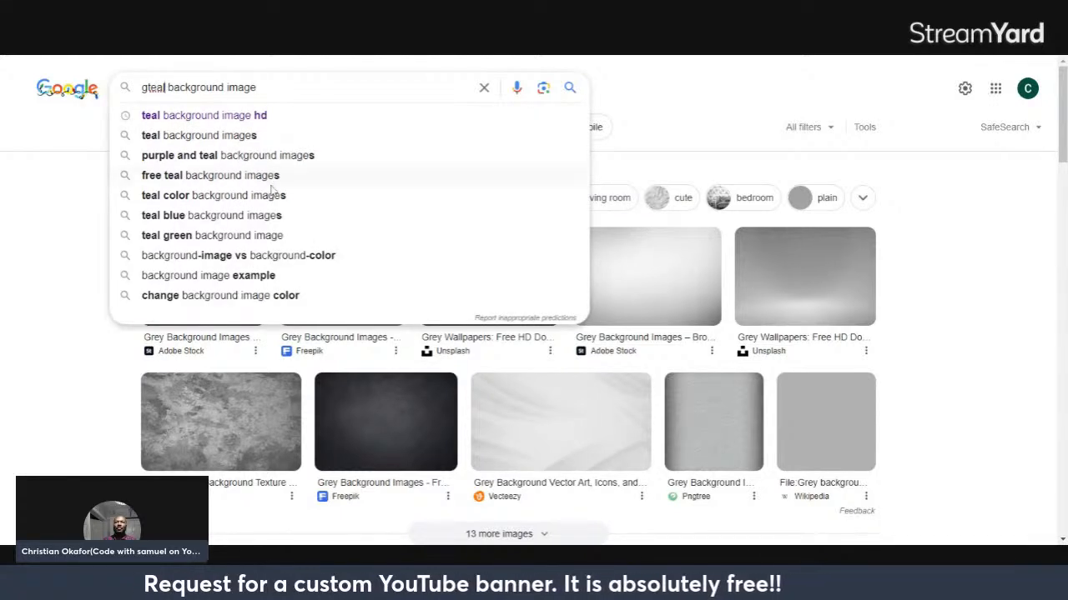
{"action": "left_click", "coordinate": [213, 116]}
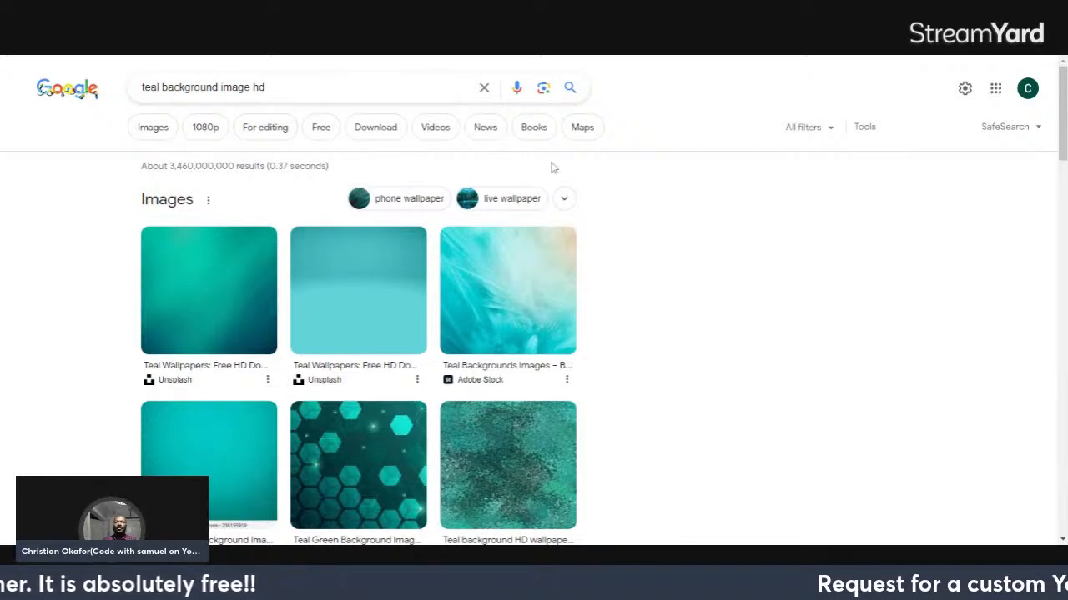
{"action": "left_click", "coordinate": [153, 129]}
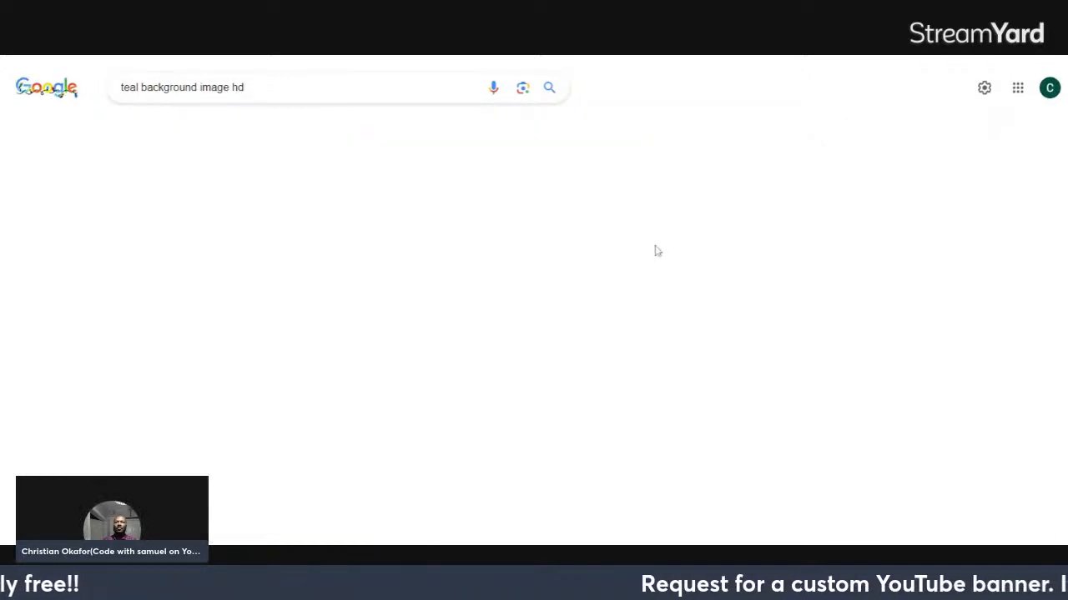
Browse the teal background images and copy the dark teal streaked image from Wallpaper Flare.
{"action": "scroll", "coordinate": [560, 226], "scroll_direction": "down", "scroll_amount": 6}
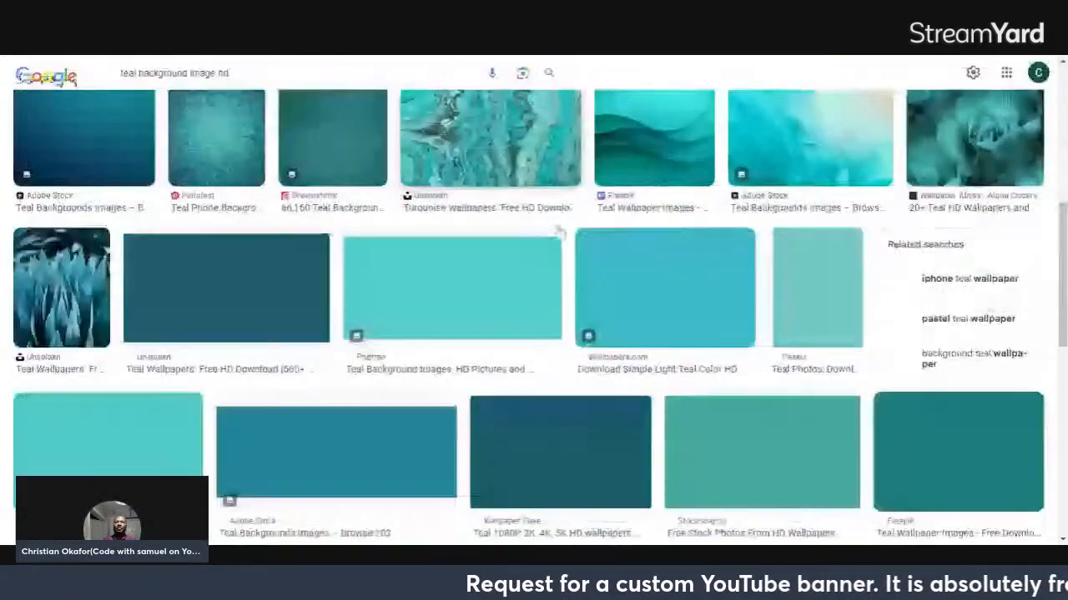
{"action": "scroll", "coordinate": [707, 259], "scroll_direction": "down", "scroll_amount": 5}
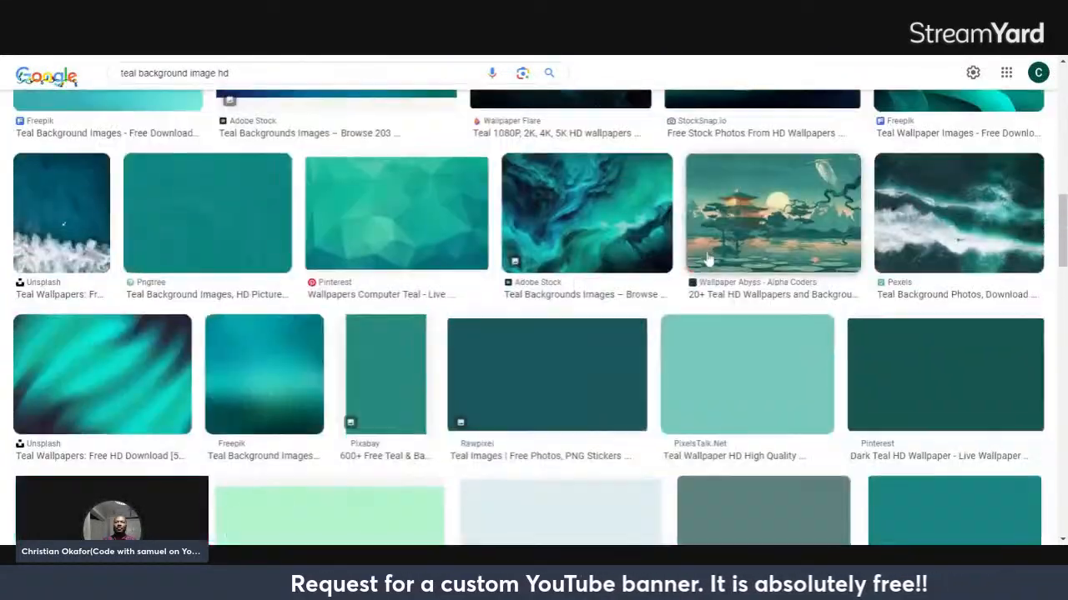
{"action": "scroll", "coordinate": [707, 258], "scroll_direction": "down", "scroll_amount": 8}
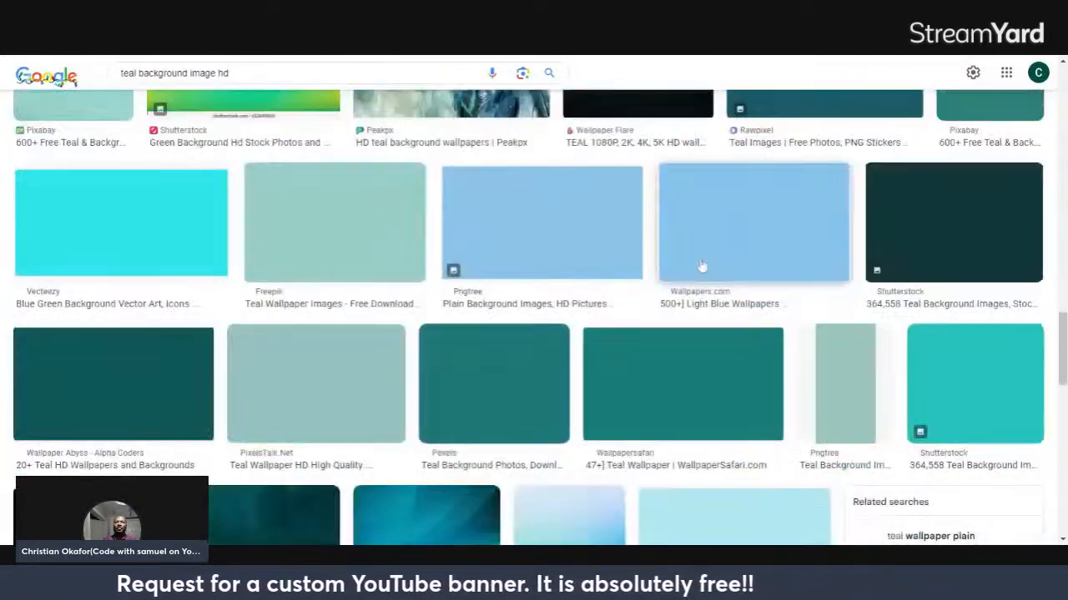
{"action": "scroll", "coordinate": [701, 265], "scroll_direction": "down", "scroll_amount": 3}
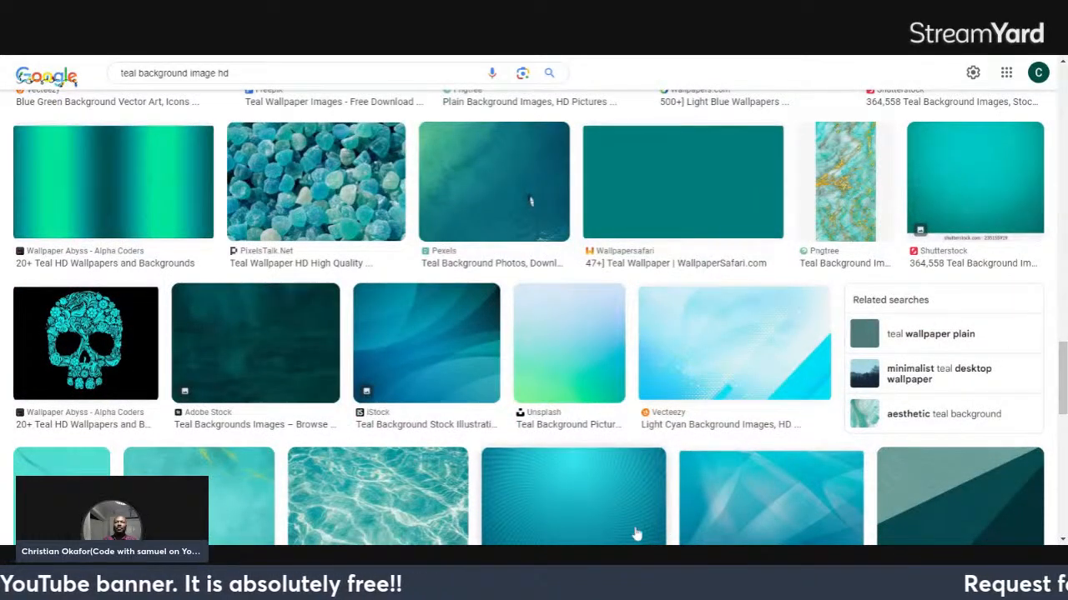
{"action": "mouse_move", "coordinate": [649, 519]}
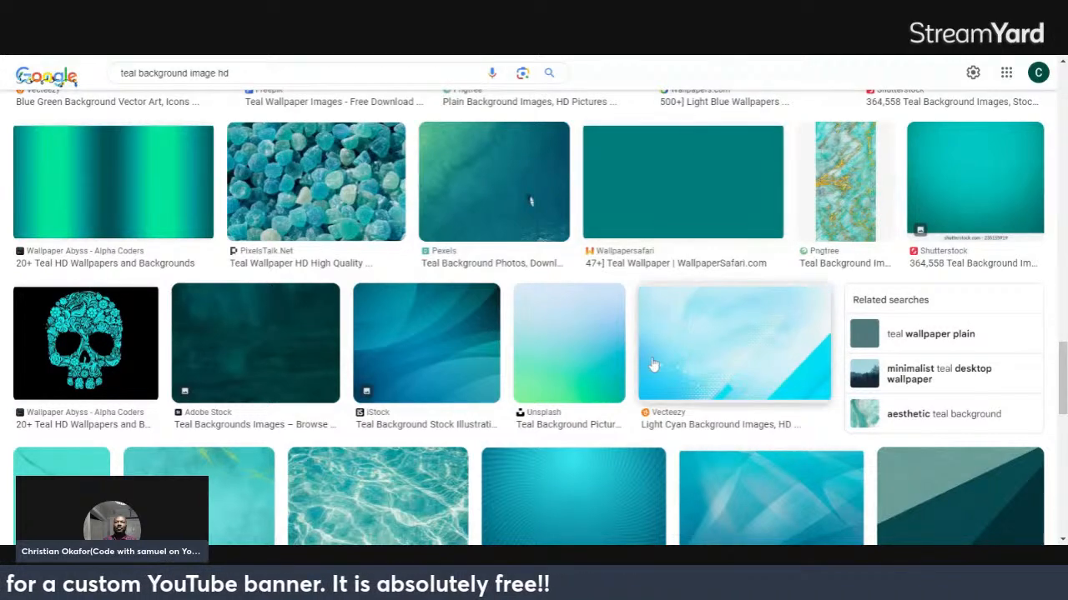
{"action": "scroll", "coordinate": [655, 364], "scroll_direction": "up", "scroll_amount": 3}
{"action": "scroll", "coordinate": [655, 365], "scroll_direction": "up", "scroll_amount": 5}
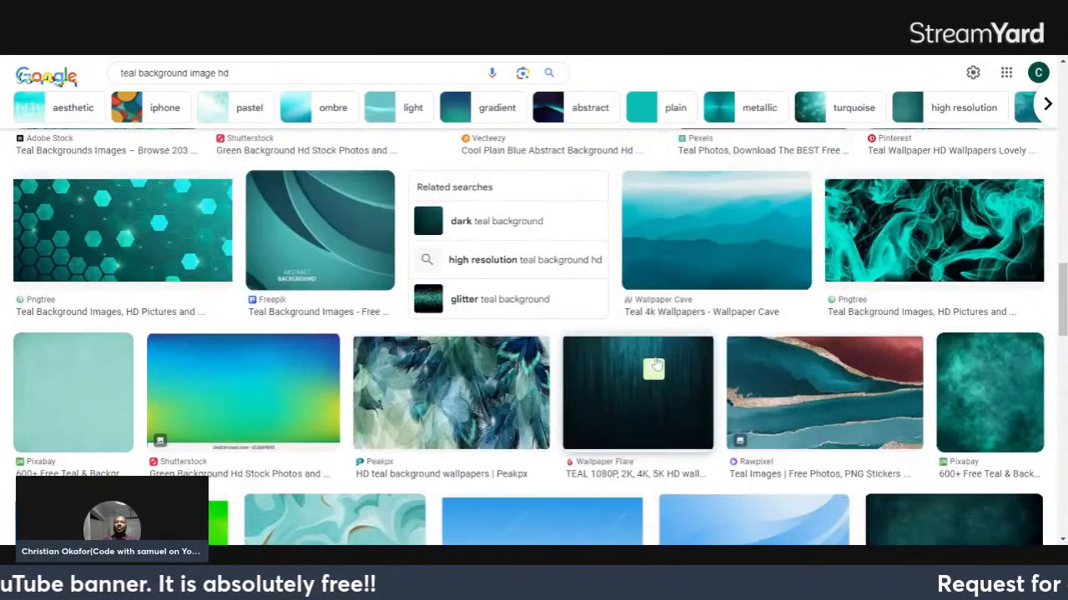
{"action": "mouse_move", "coordinate": [656, 364]}
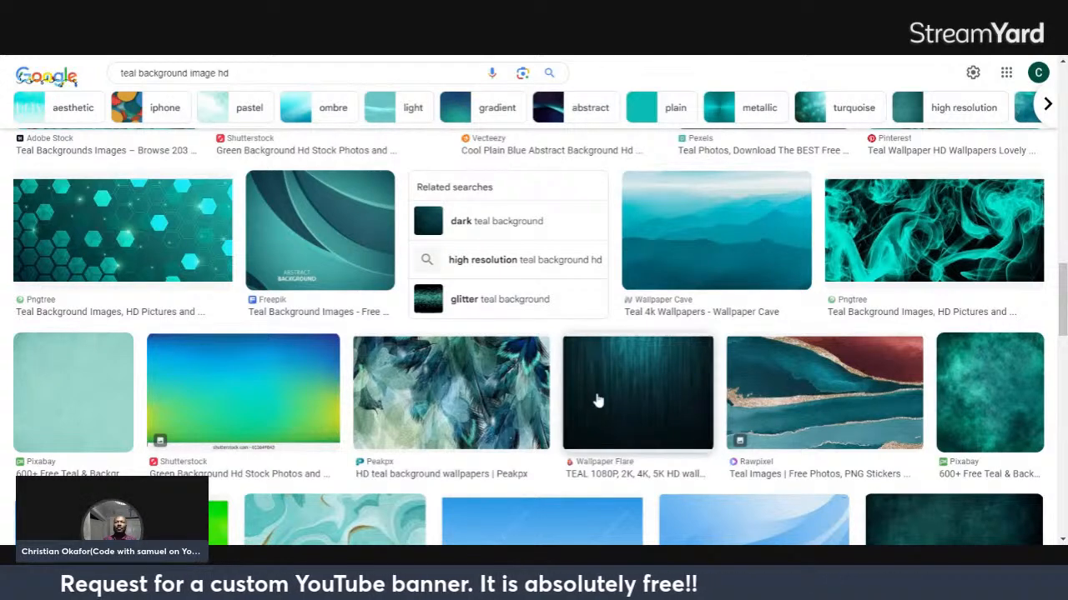
{"action": "mouse_move", "coordinate": [596, 401]}
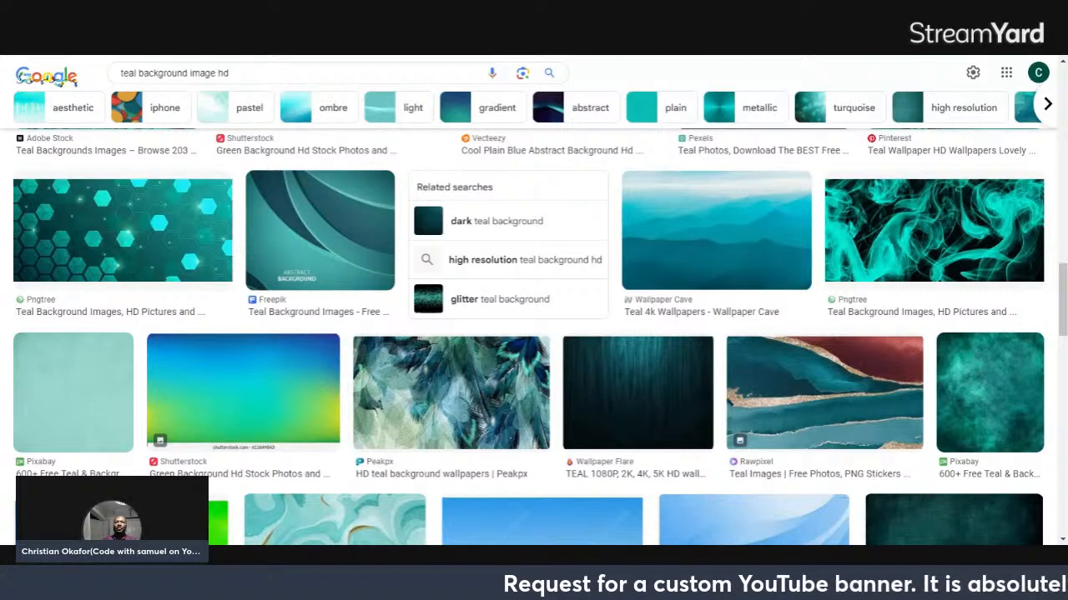
Switch back to Photopea and paste the copied dark teal image as a new layer above the Background.
{"action": "key", "text": "ctrl+Tab"}
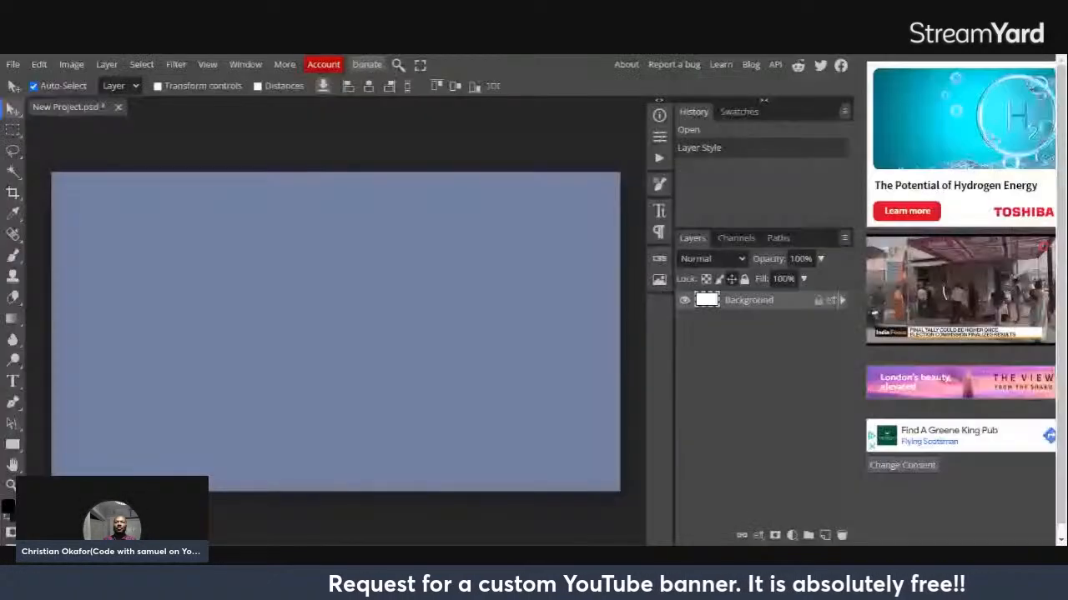
{"action": "left_click", "coordinate": [39, 65]}
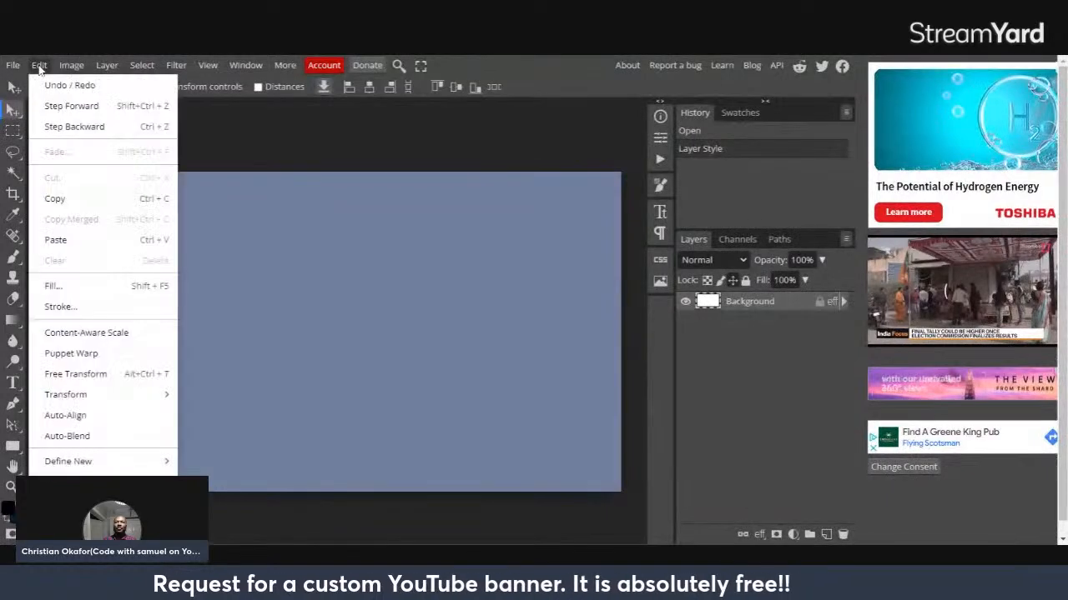
{"action": "left_click", "coordinate": [69, 242]}
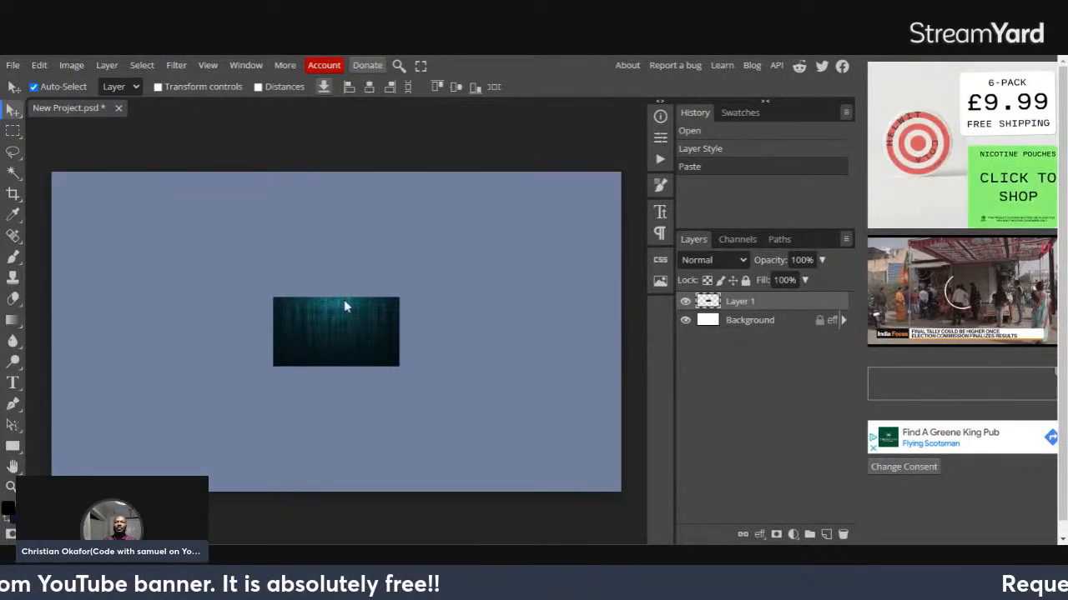
Enable the transform controls for the pasted teal image layer.
{"action": "left_click", "coordinate": [158, 88]}
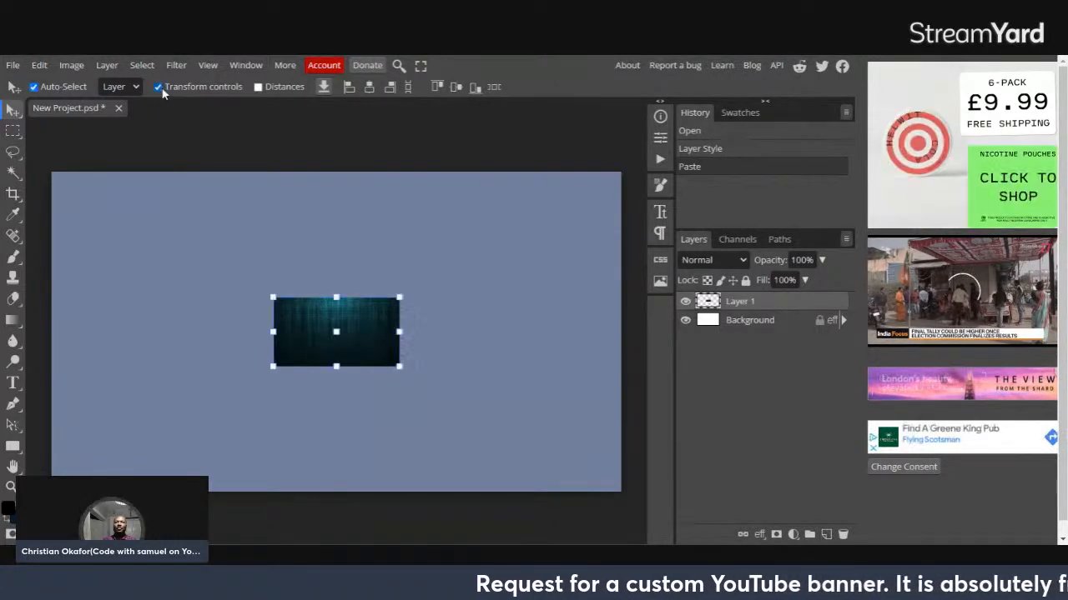
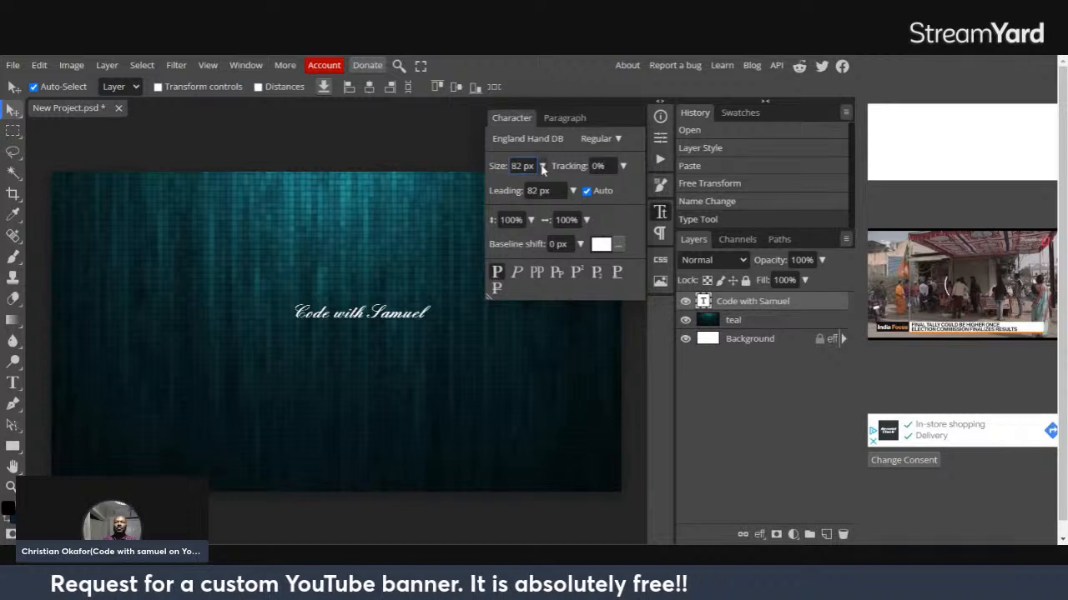
Restyle the channel title as 150 px text in the Engry font and reposition it across the banner's upper half.
{"action": "left_click", "coordinate": [543, 168]}
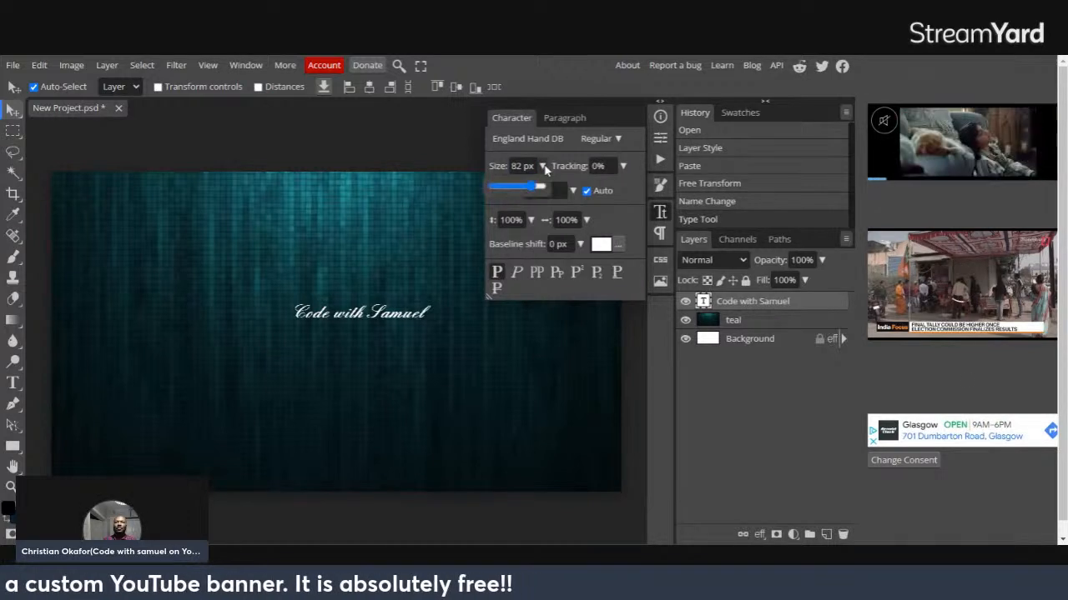
{"action": "left_click_drag", "start_coordinate": [536, 189], "coordinate": [544, 193]}
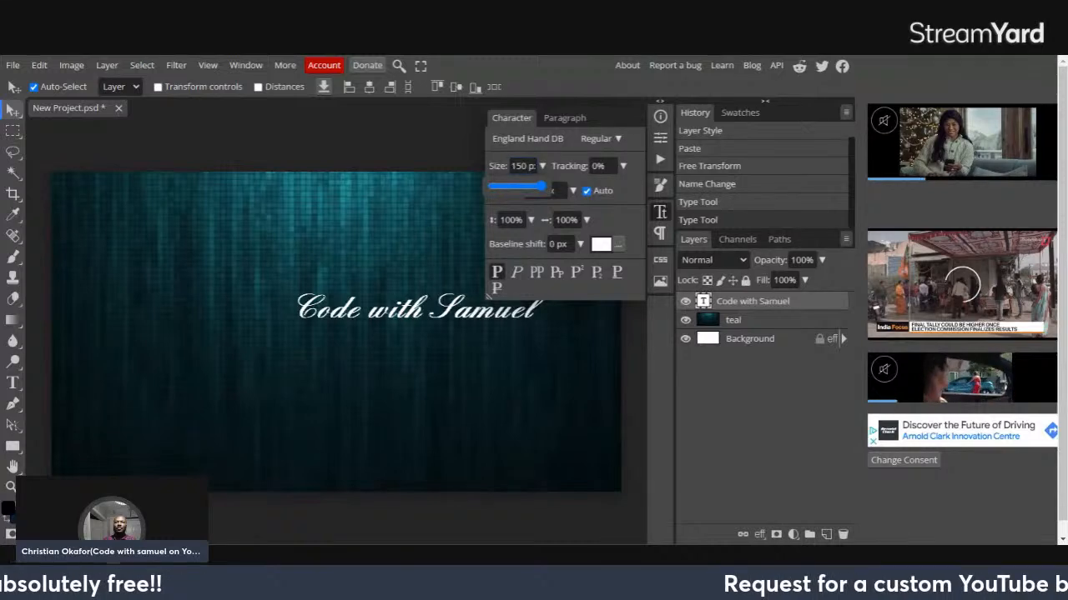
{"action": "left_click", "coordinate": [534, 143]}
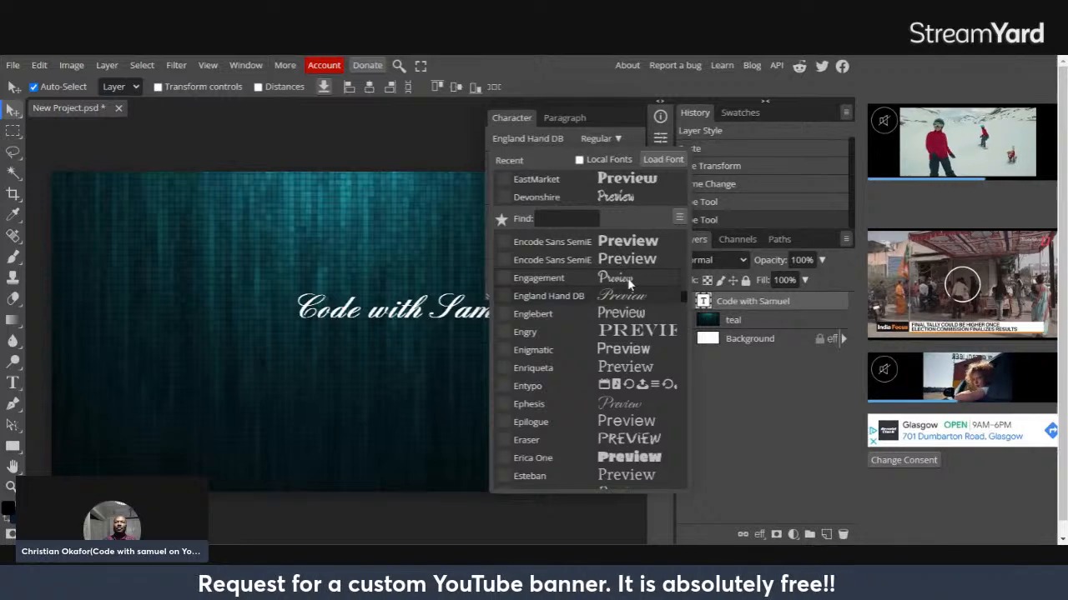
{"action": "scroll", "coordinate": [627, 278], "scroll_direction": "down", "scroll_amount": 1}
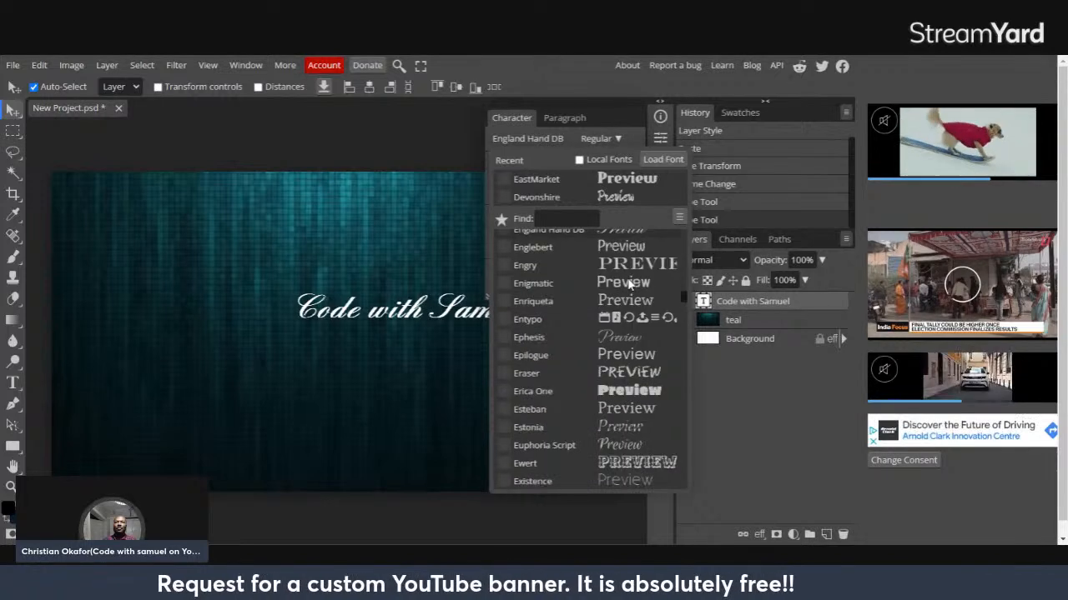
{"action": "left_click", "coordinate": [529, 267]}
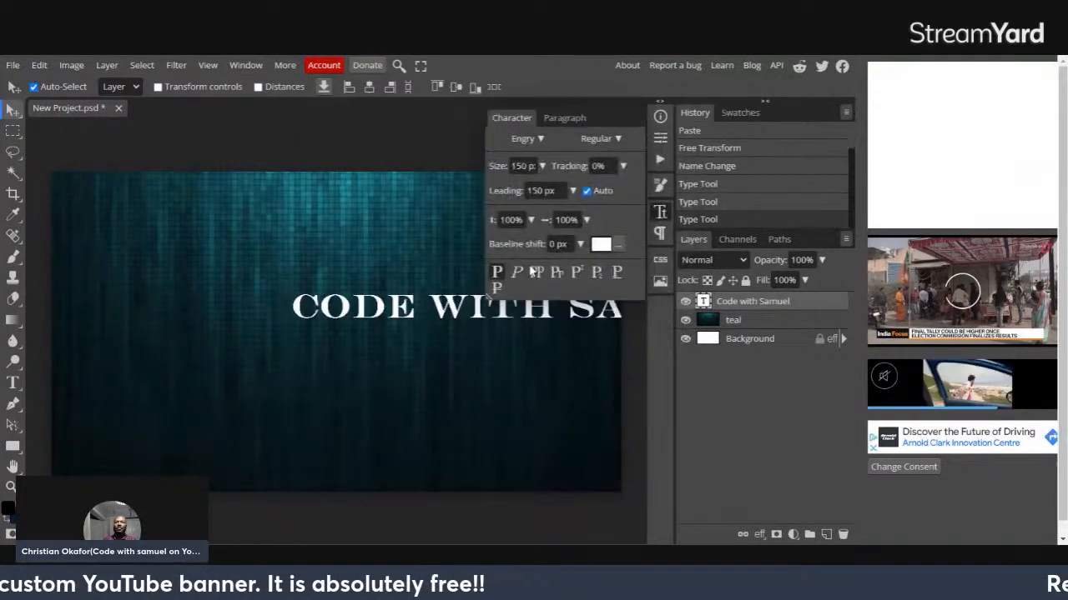
{"action": "left_click", "coordinate": [609, 139]}
{"action": "left_click", "coordinate": [608, 138]}
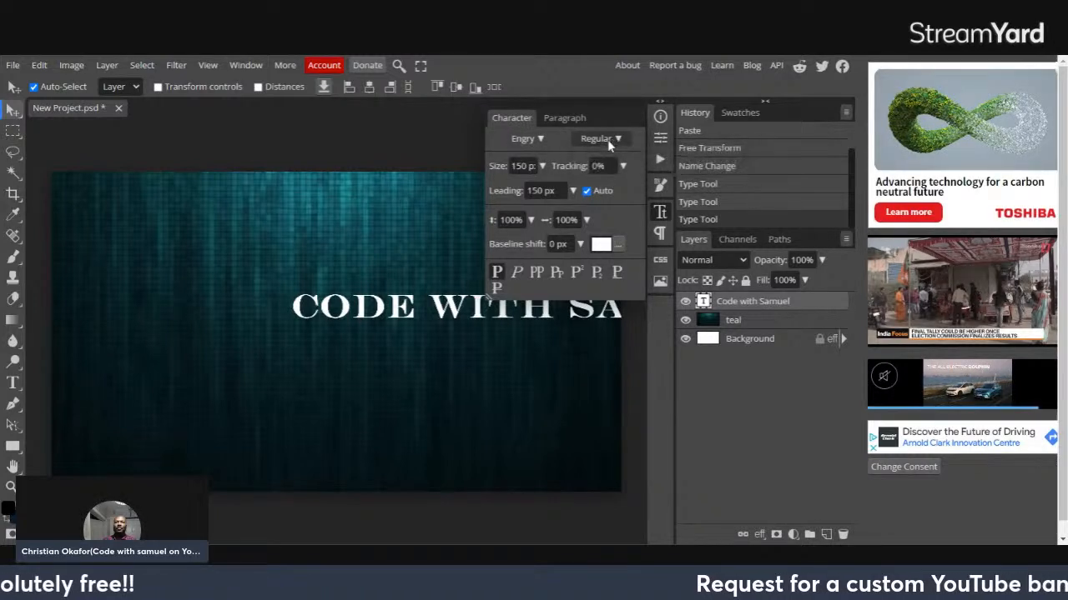
{"action": "left_click", "coordinate": [659, 213]}
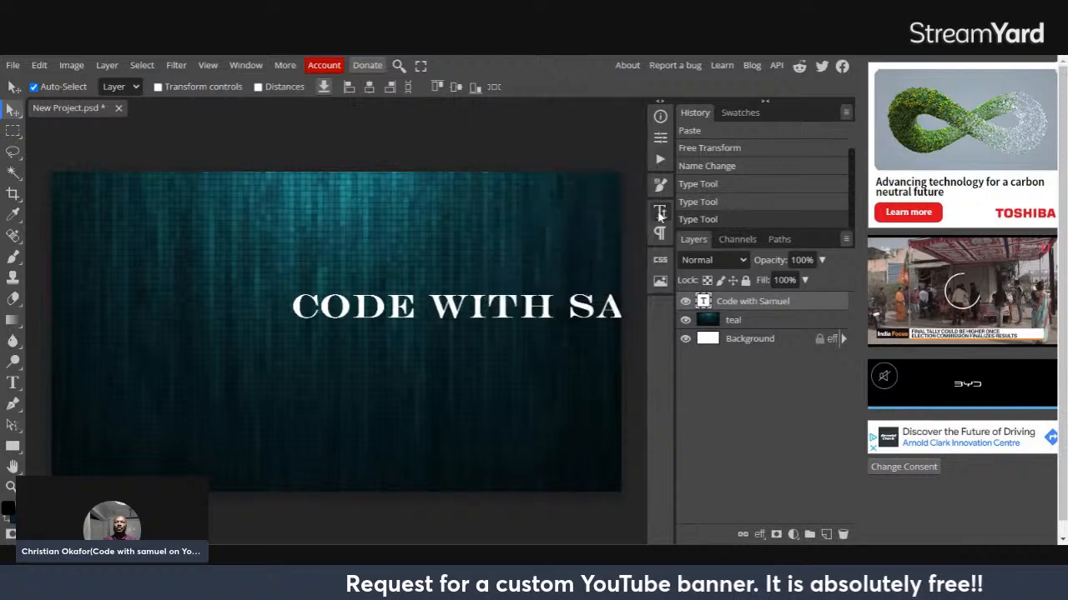
{"action": "left_click_drag", "start_coordinate": [519, 310], "coordinate": [324, 263]}
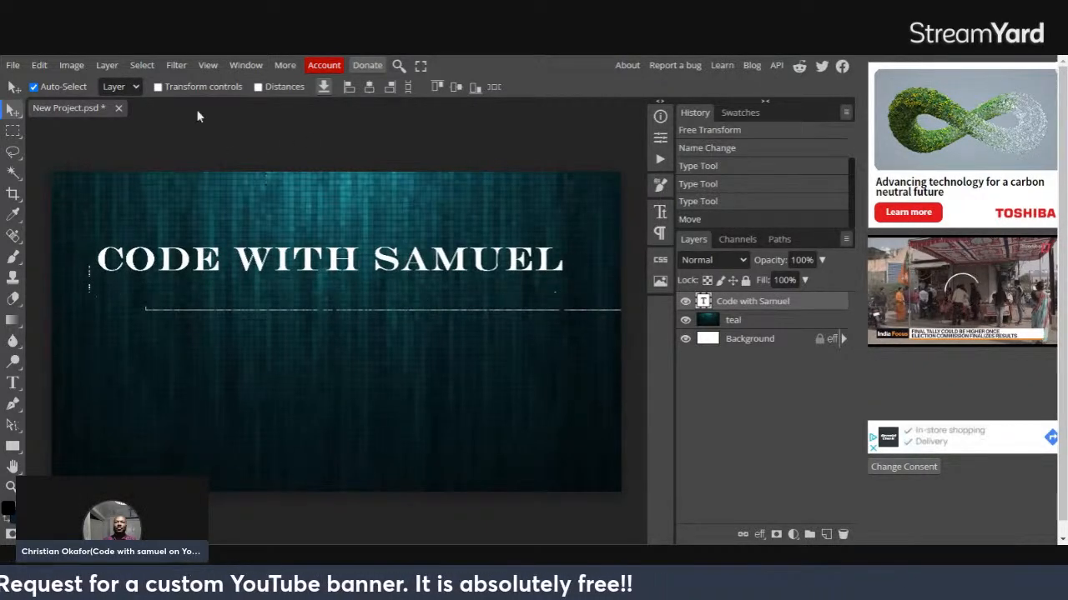
Duplicate the title text layer, place the copy below the original and shift the original slightly upward.
{"action": "left_click", "coordinate": [425, 360]}
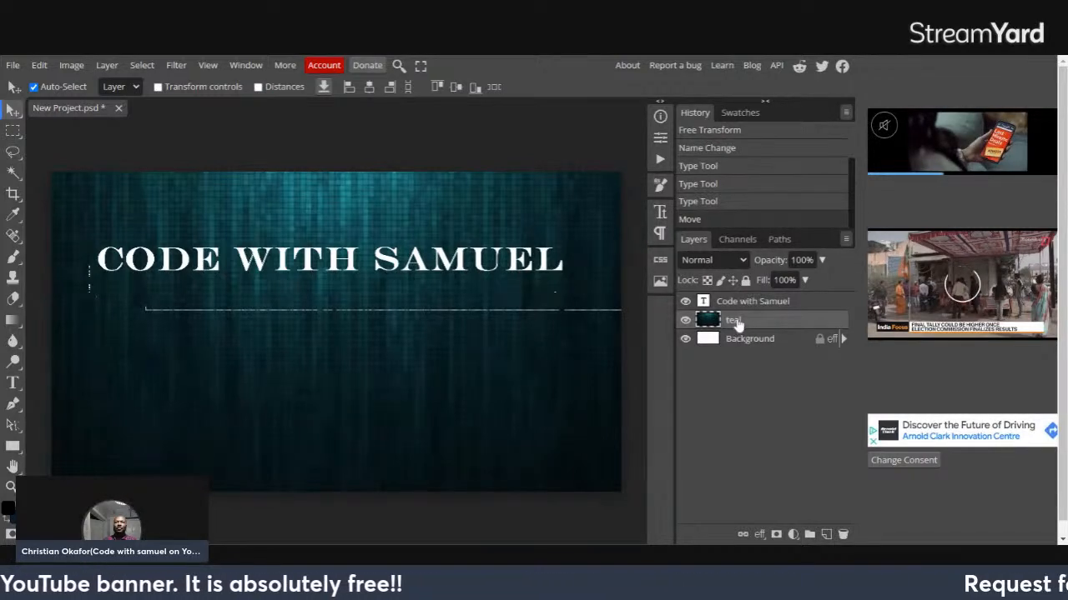
{"action": "left_click", "coordinate": [742, 303]}
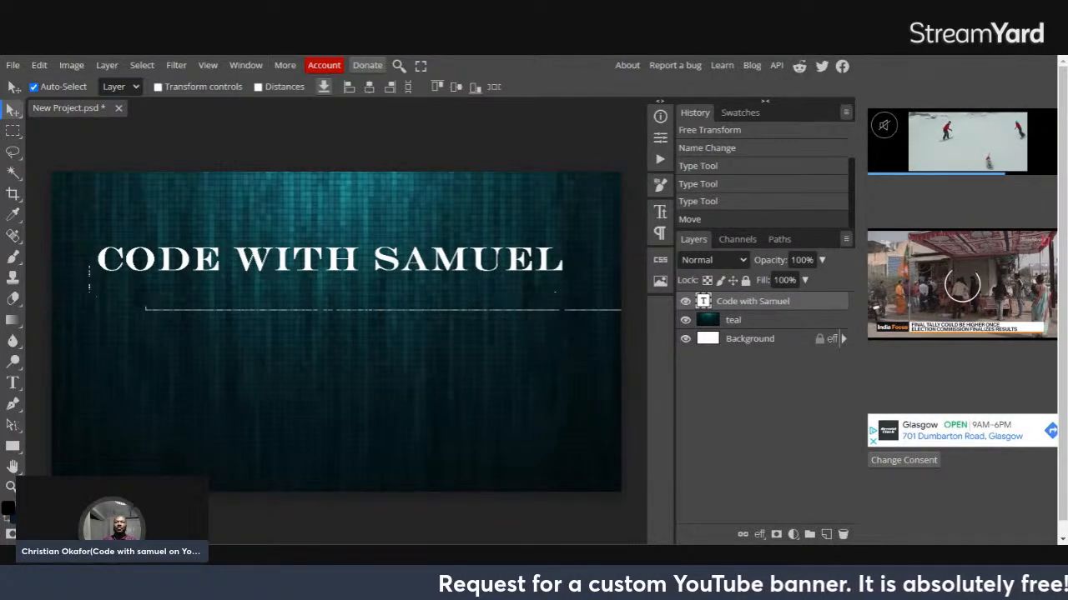
{"action": "key", "text": "ctrl+j"}
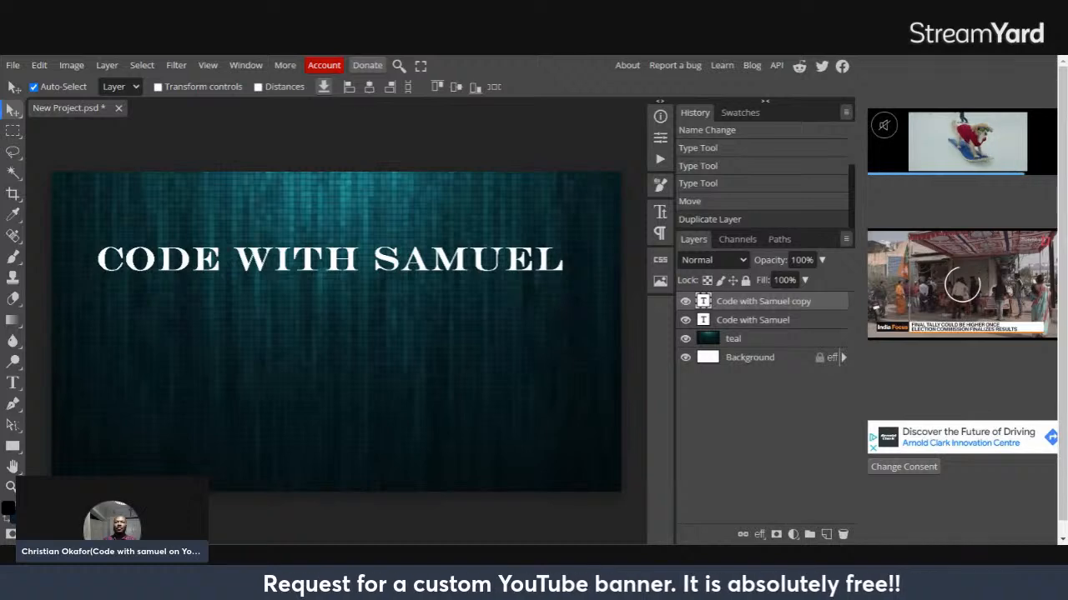
{"action": "left_click_drag", "start_coordinate": [423, 261], "coordinate": [425, 357]}
{"action": "left_click_drag", "start_coordinate": [410, 265], "coordinate": [412, 244]}
{"action": "left_click_drag", "start_coordinate": [373, 360], "coordinate": [367, 330]}
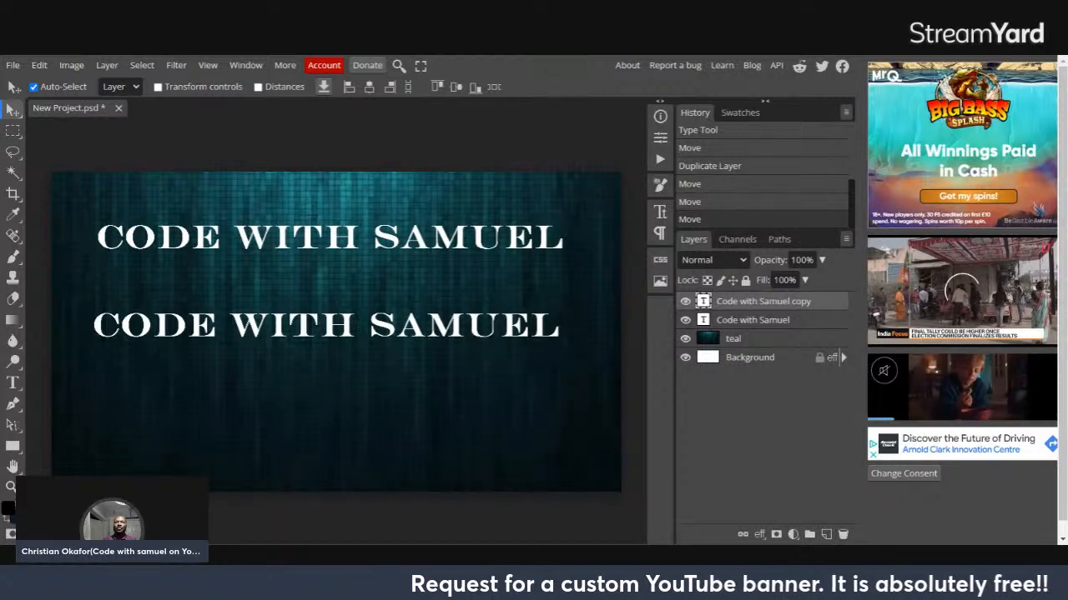
{"action": "right_click", "coordinate": [733, 307]}
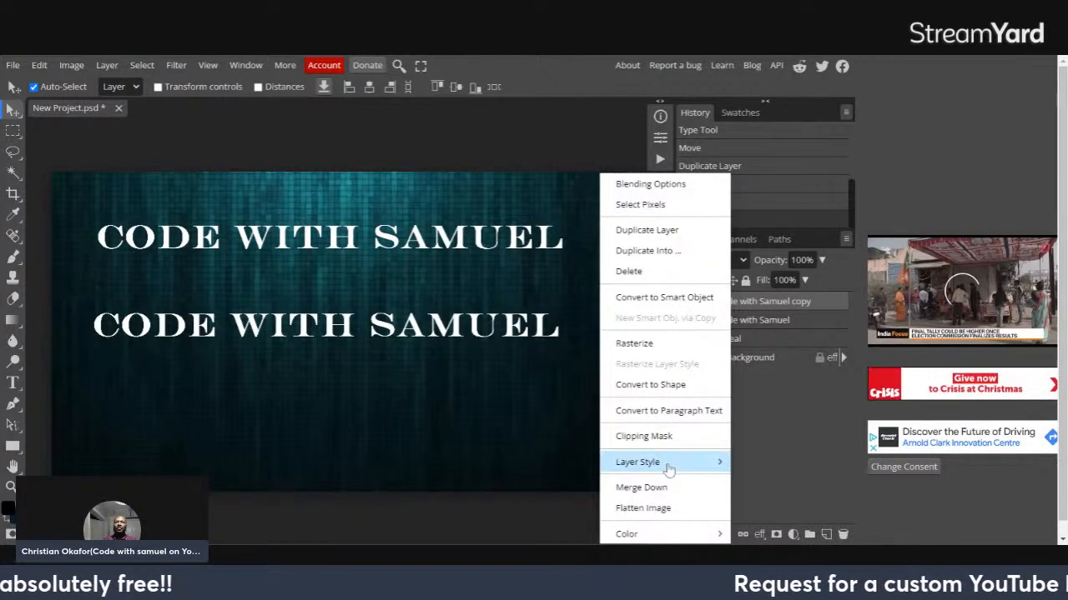
{"action": "mouse_move", "coordinate": [675, 467]}
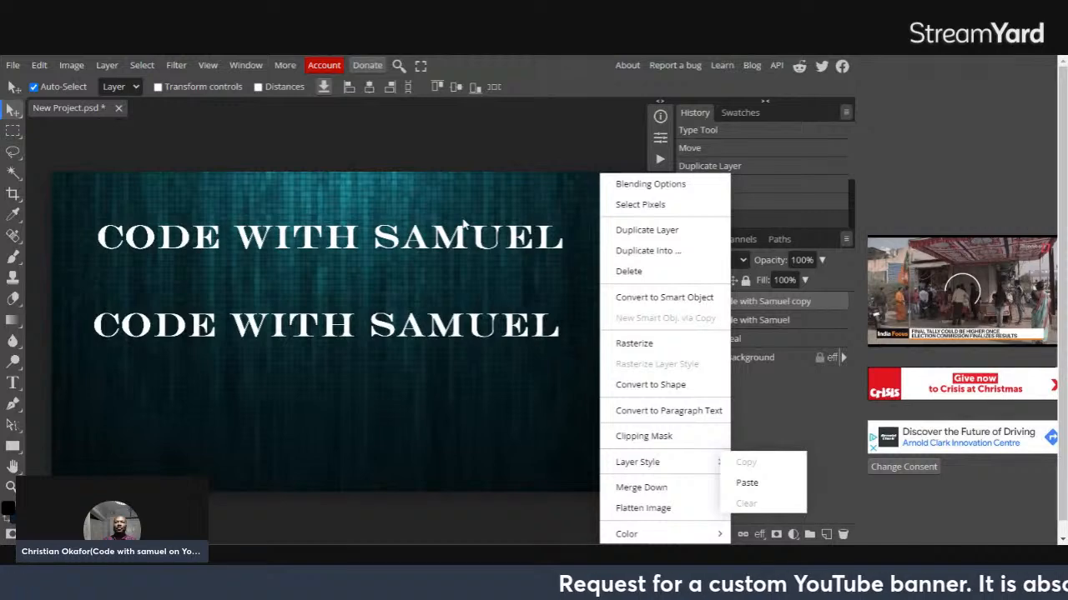
{"action": "left_click", "coordinate": [495, 227]}
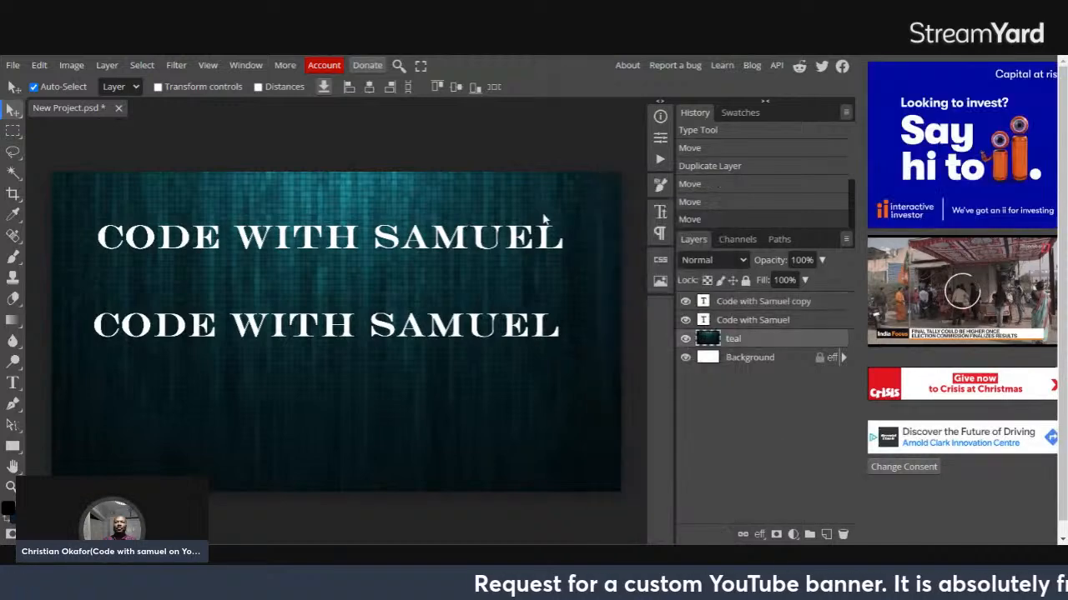
Apply a black Color Overlay to the original, upper title text.
{"action": "left_click", "coordinate": [464, 241]}
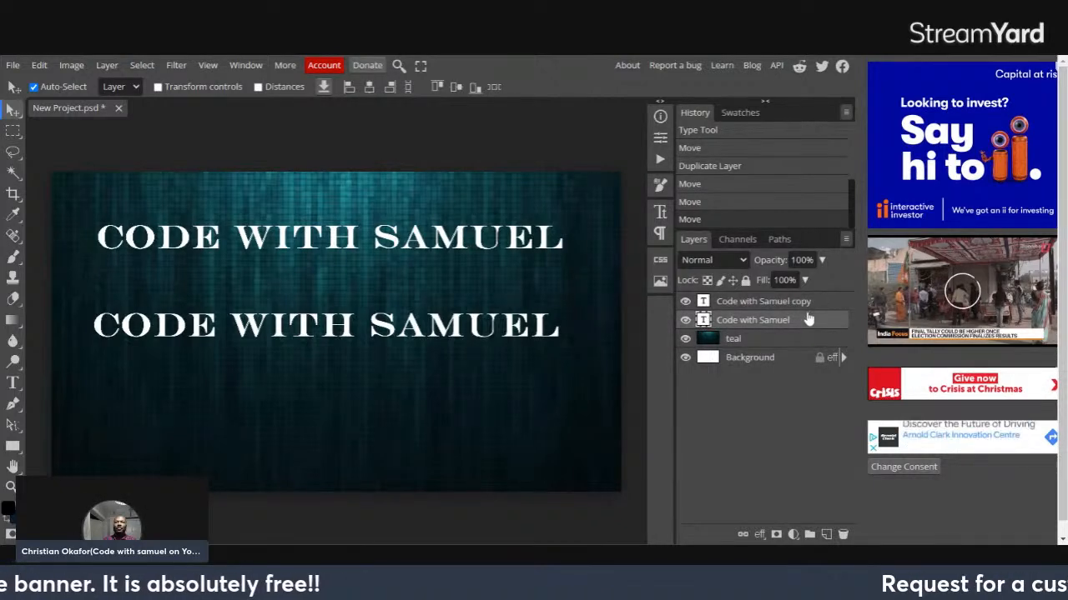
{"action": "right_click", "coordinate": [748, 323]}
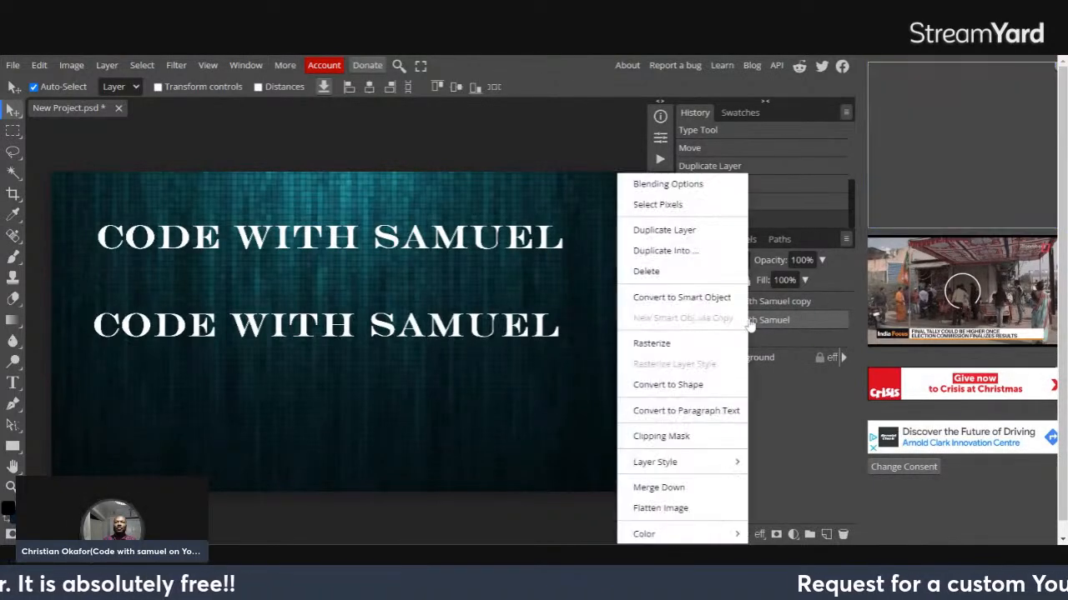
{"action": "left_click", "coordinate": [677, 186]}
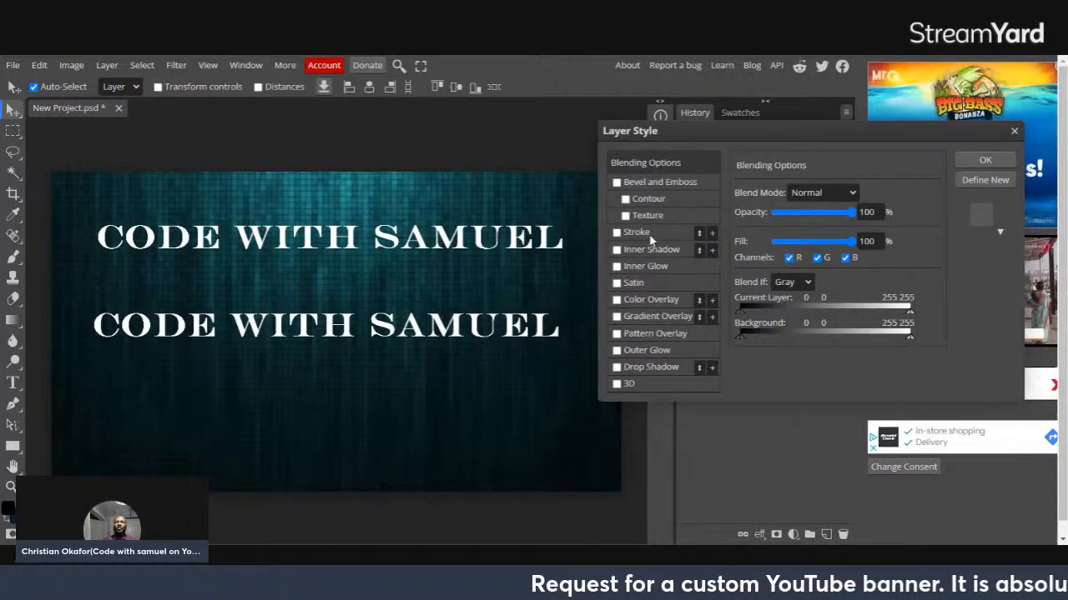
{"action": "left_click", "coordinate": [659, 301]}
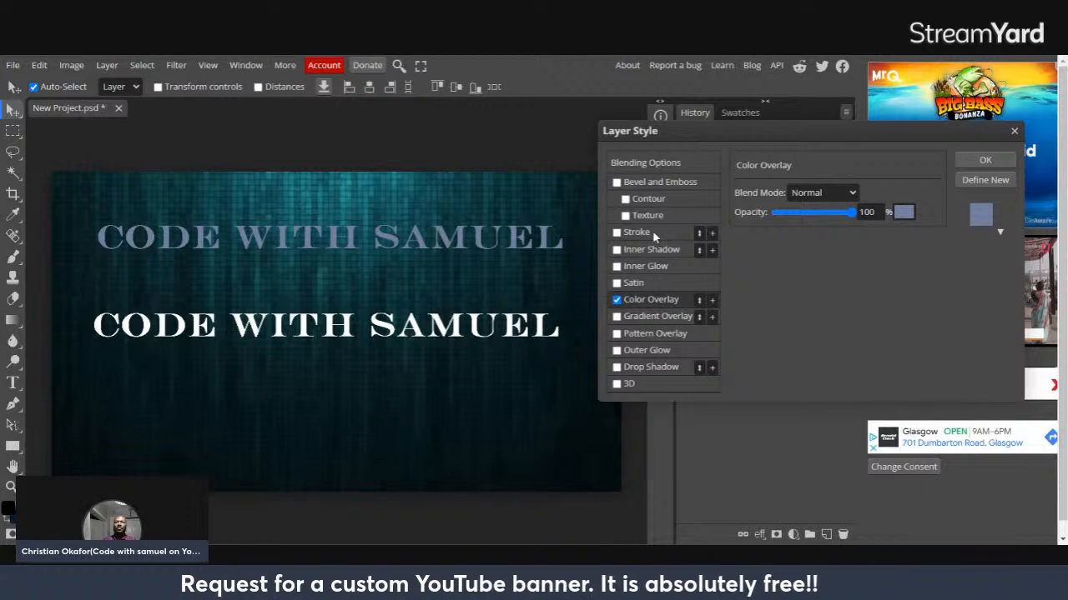
{"action": "left_click", "coordinate": [904, 213]}
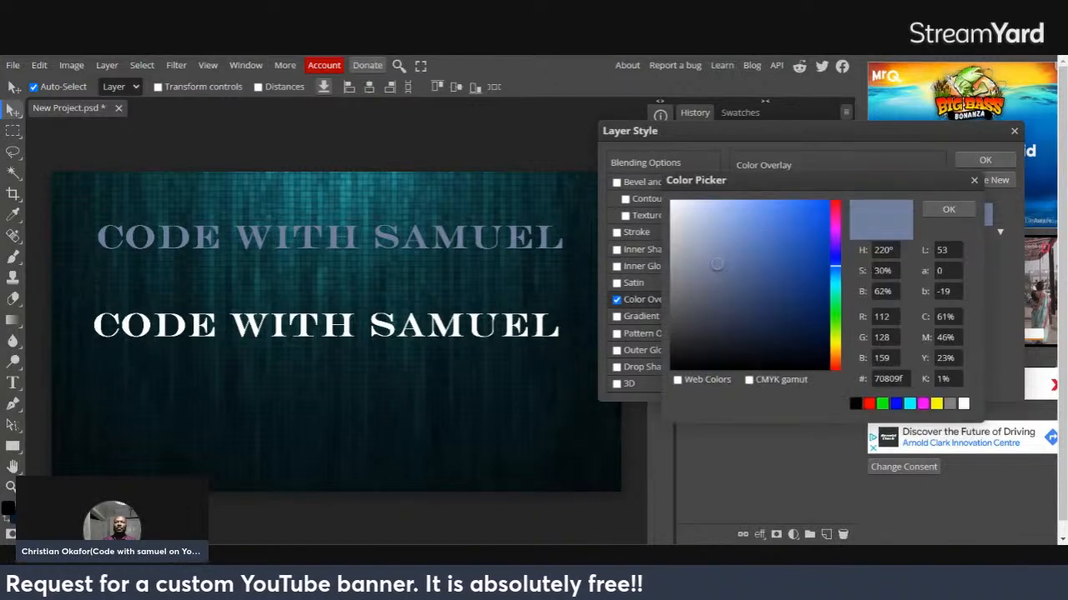
{"action": "left_click", "coordinate": [855, 405]}
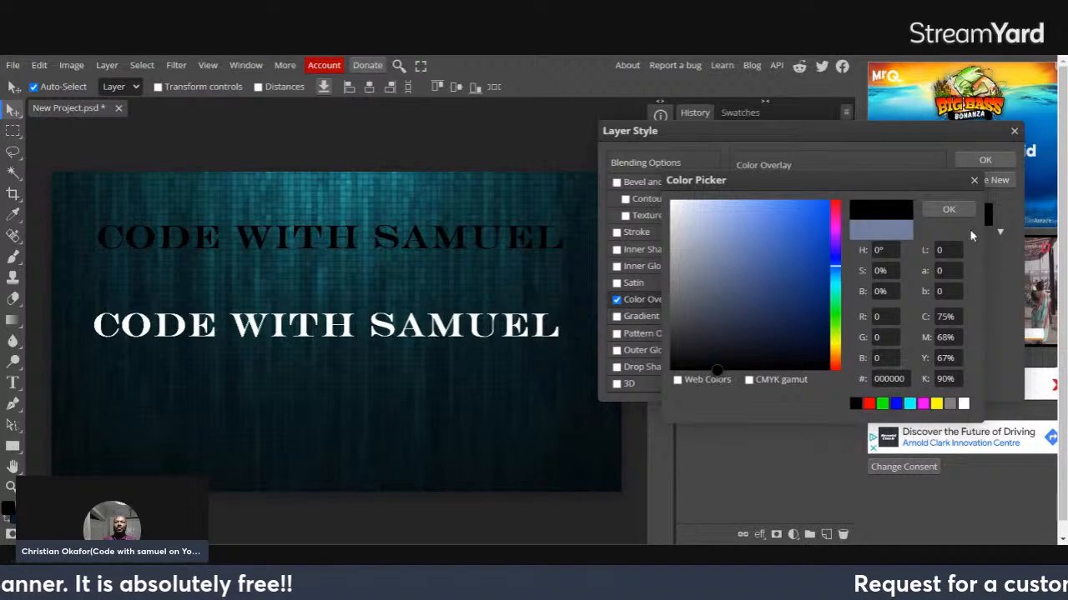
{"action": "left_click", "coordinate": [949, 210]}
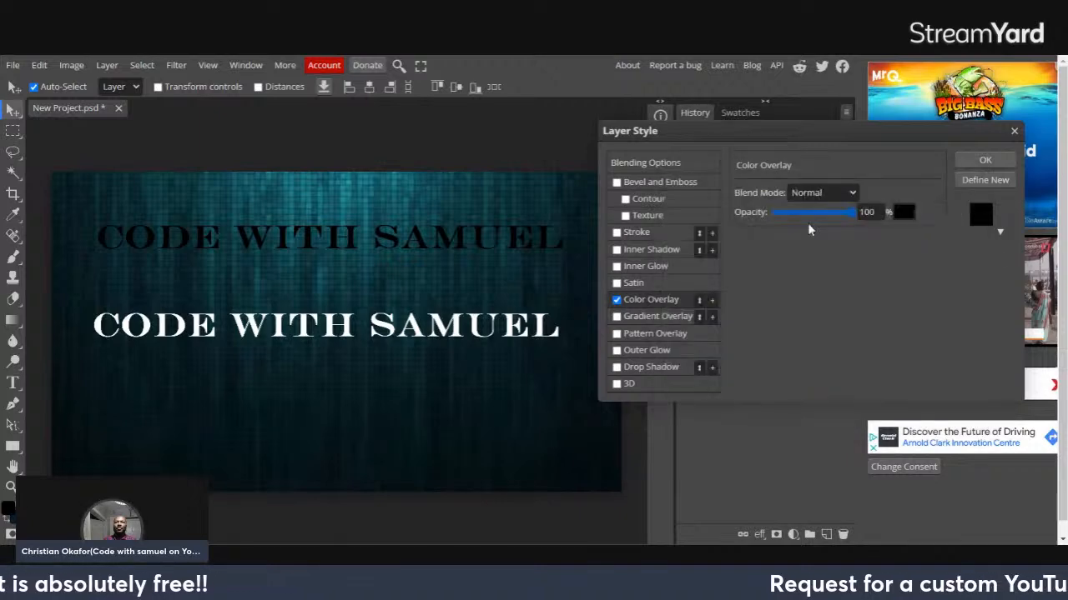
Add a white outside Stroke of 55 px to the upper title and apply the layer style.
{"action": "left_click", "coordinate": [657, 234]}
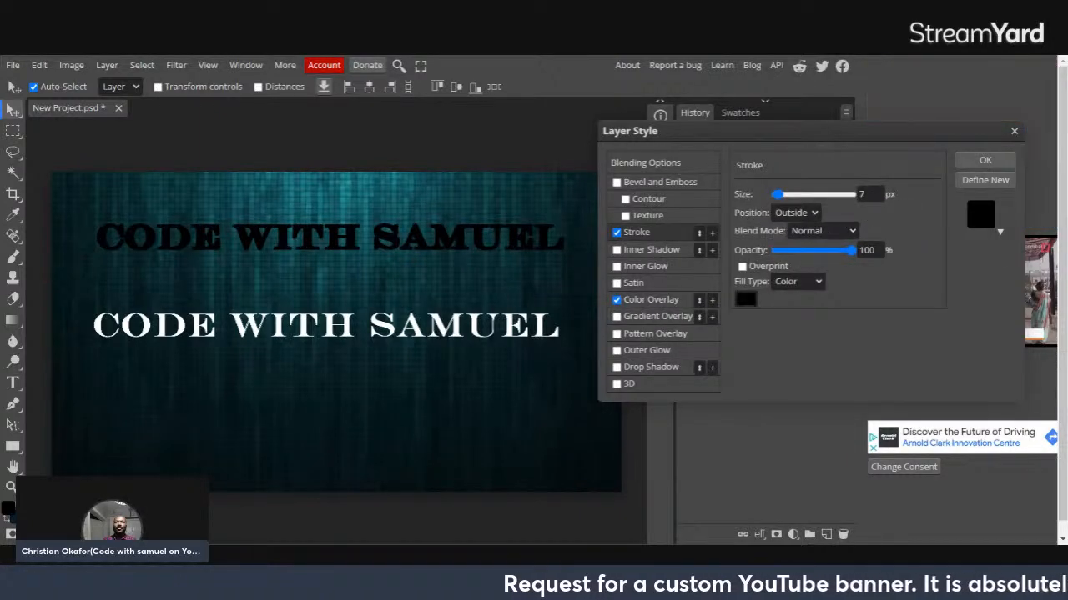
{"action": "left_click", "coordinate": [868, 195]}
{"action": "left_click", "coordinate": [745, 301]}
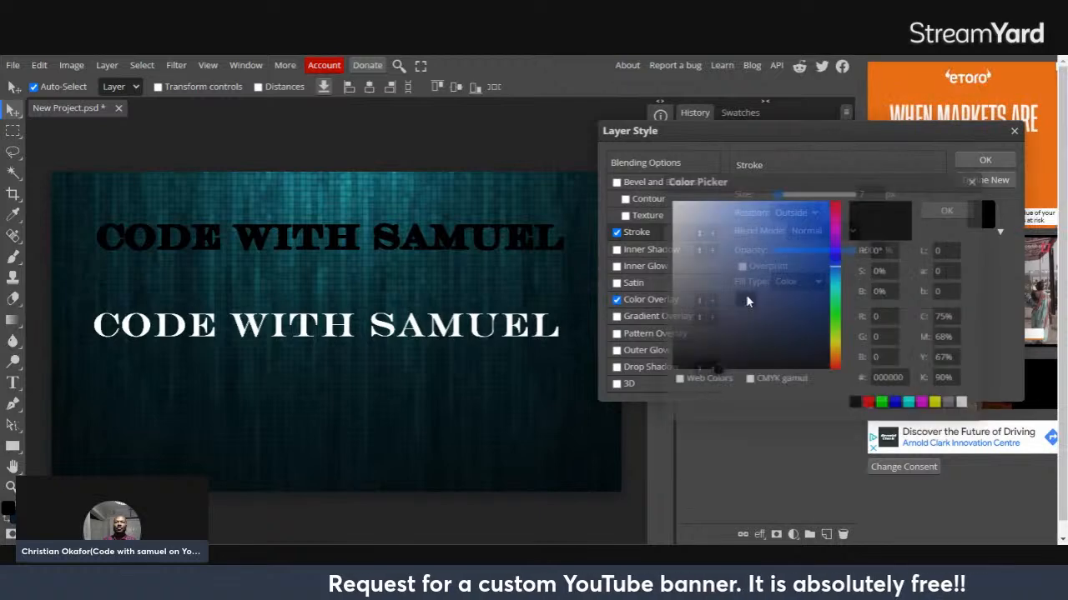
{"action": "left_click", "coordinate": [964, 404]}
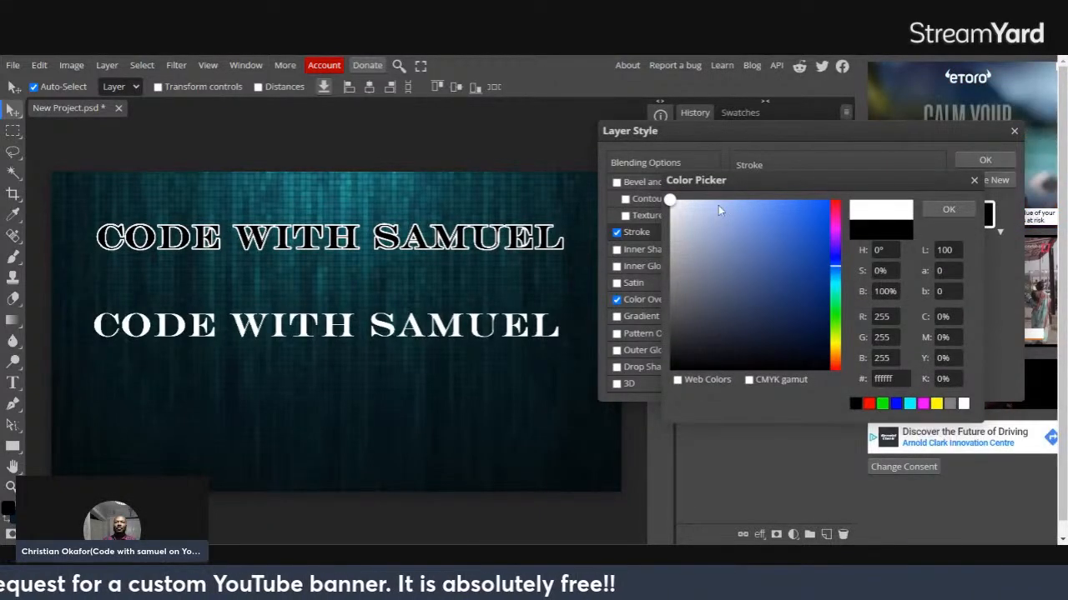
{"action": "left_click", "coordinate": [957, 211]}
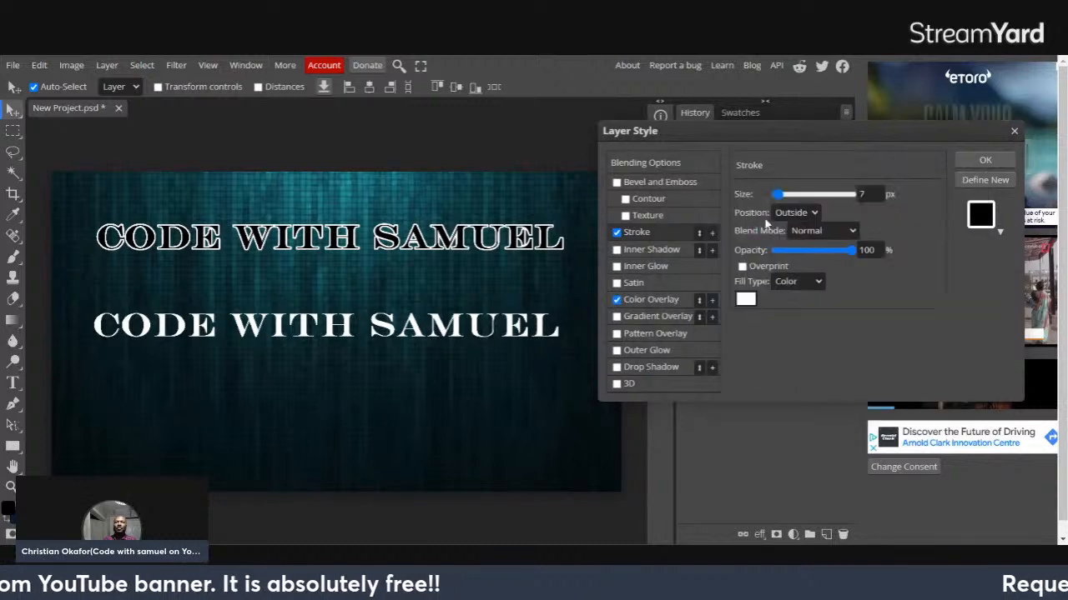
{"action": "left_click_drag", "start_coordinate": [779, 200], "coordinate": [789, 200]}
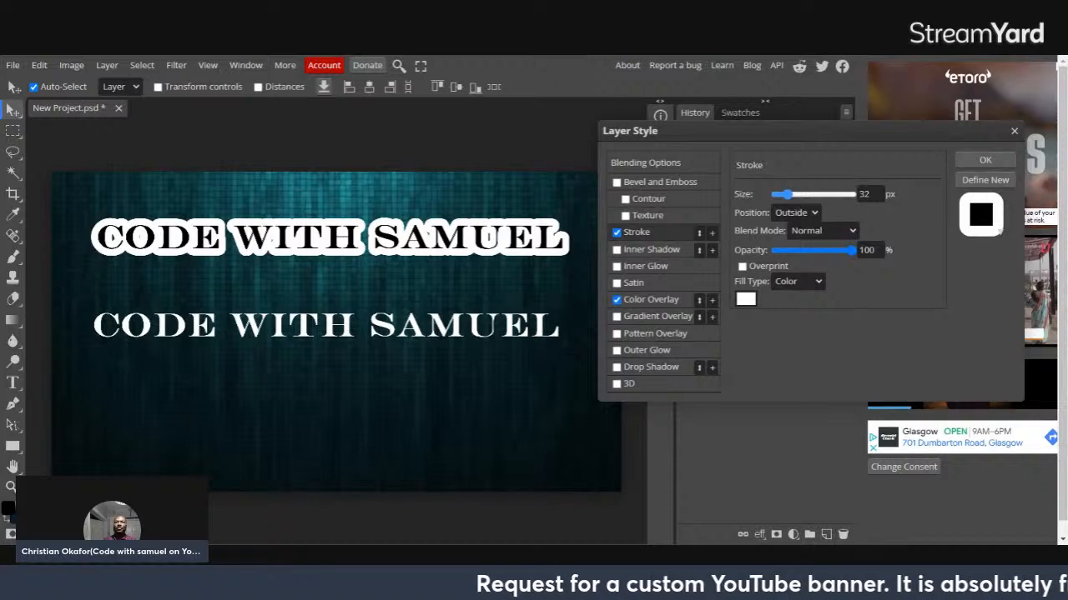
{"action": "left_click_drag", "start_coordinate": [787, 193], "coordinate": [796, 194]}
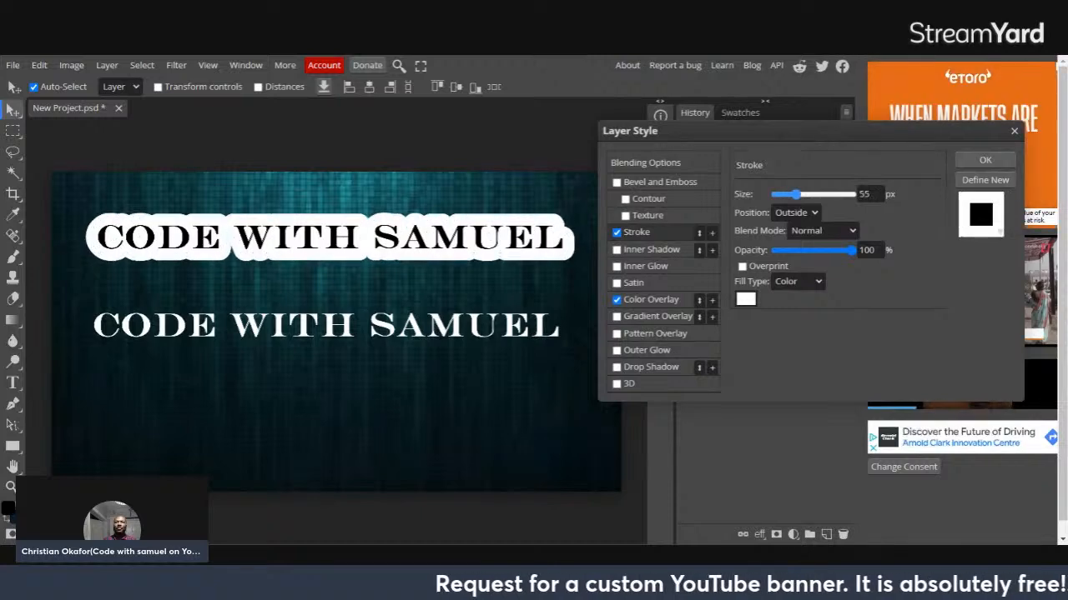
{"action": "left_click", "coordinate": [985, 160]}
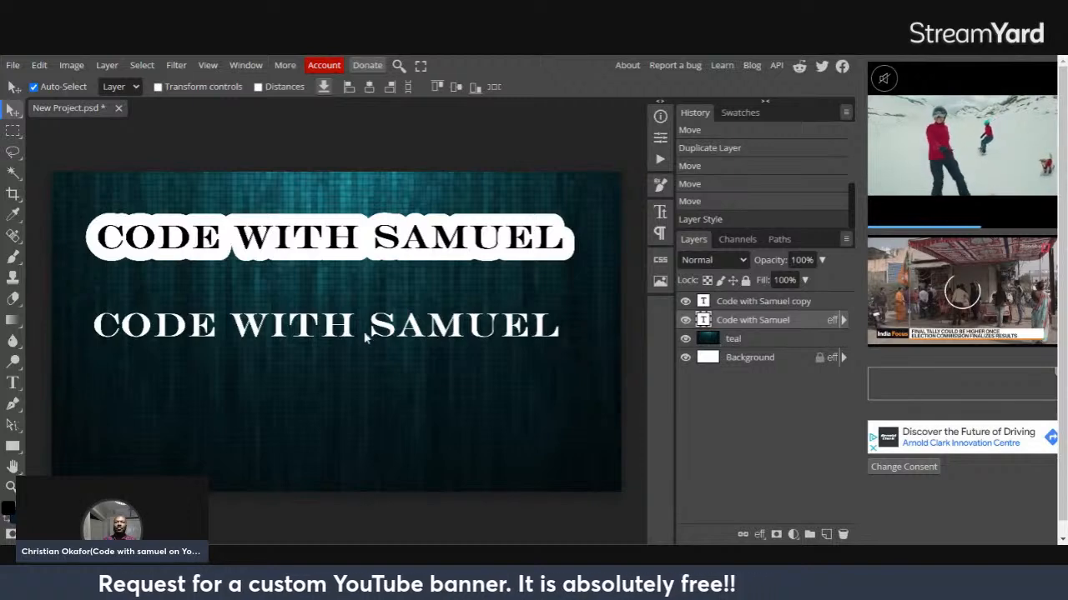
{"action": "left_click", "coordinate": [732, 302]}
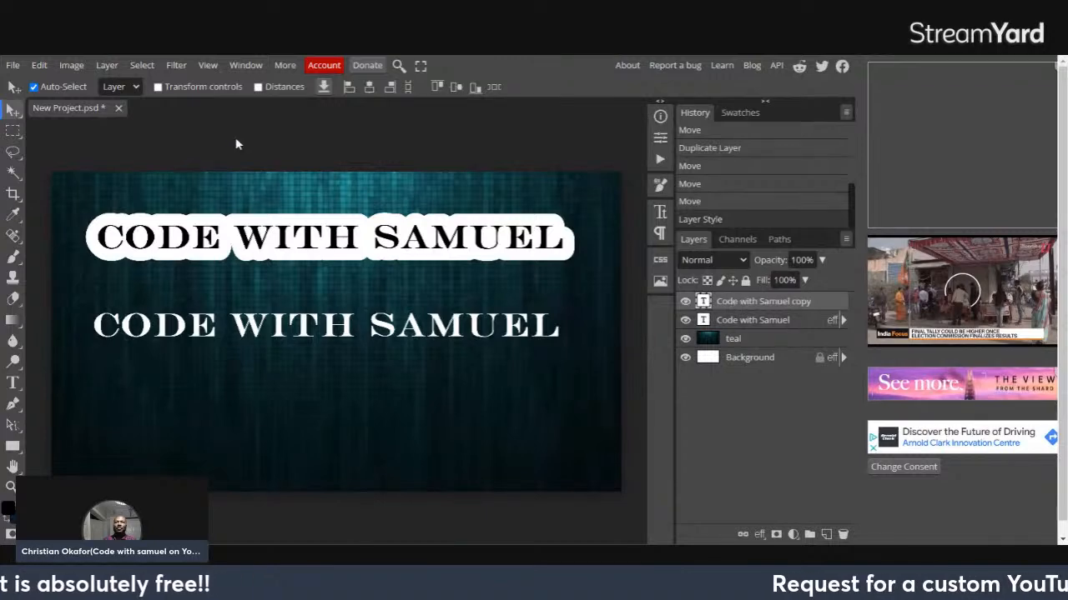
{"action": "left_click", "coordinate": [157, 88]}
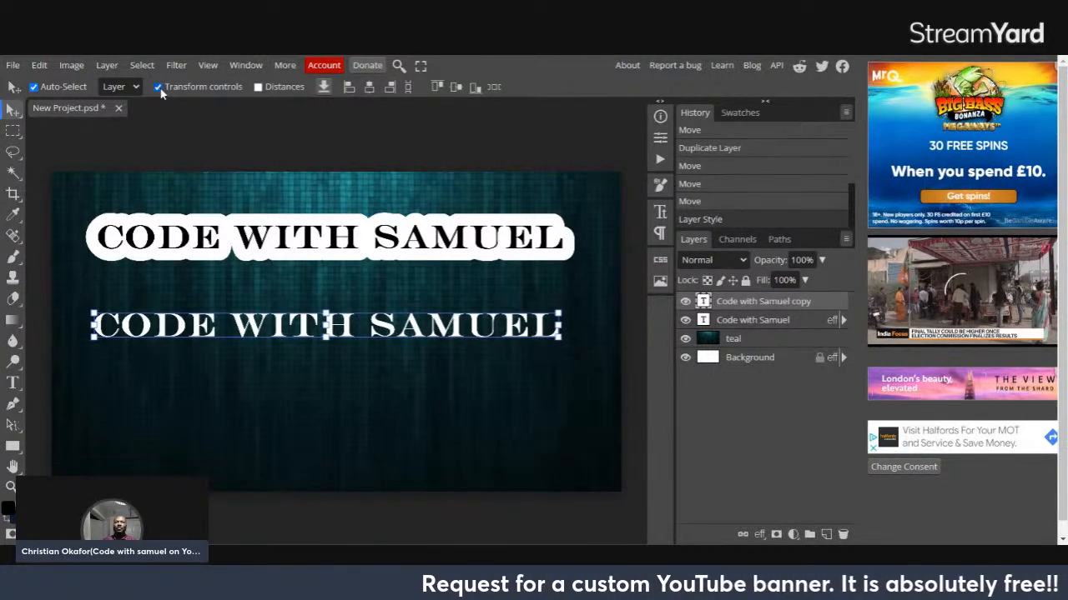
{"action": "left_click", "coordinate": [157, 87]}
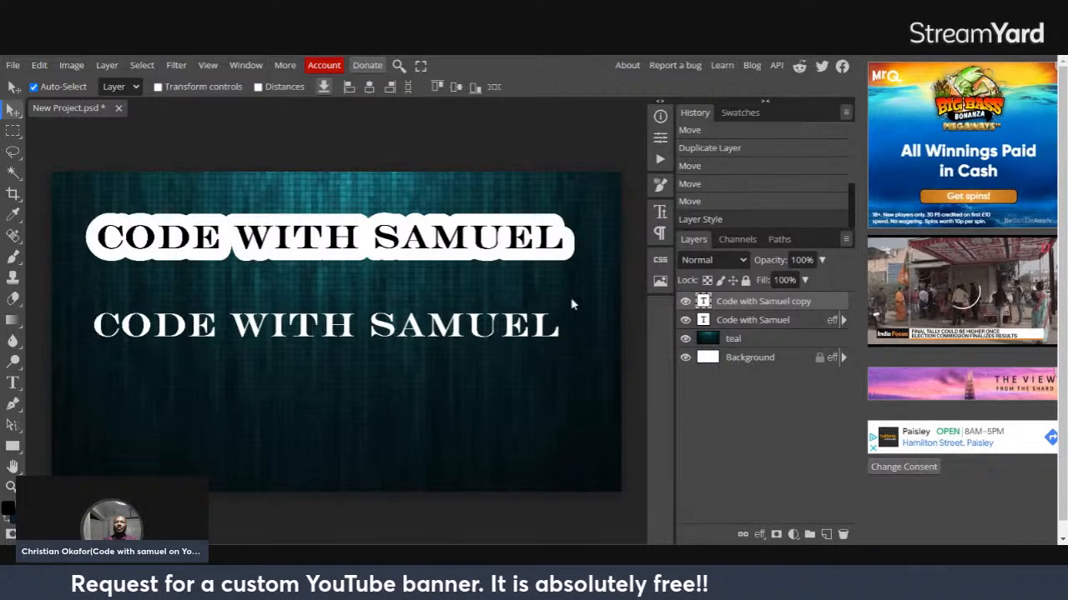
{"action": "right_click", "coordinate": [753, 304]}
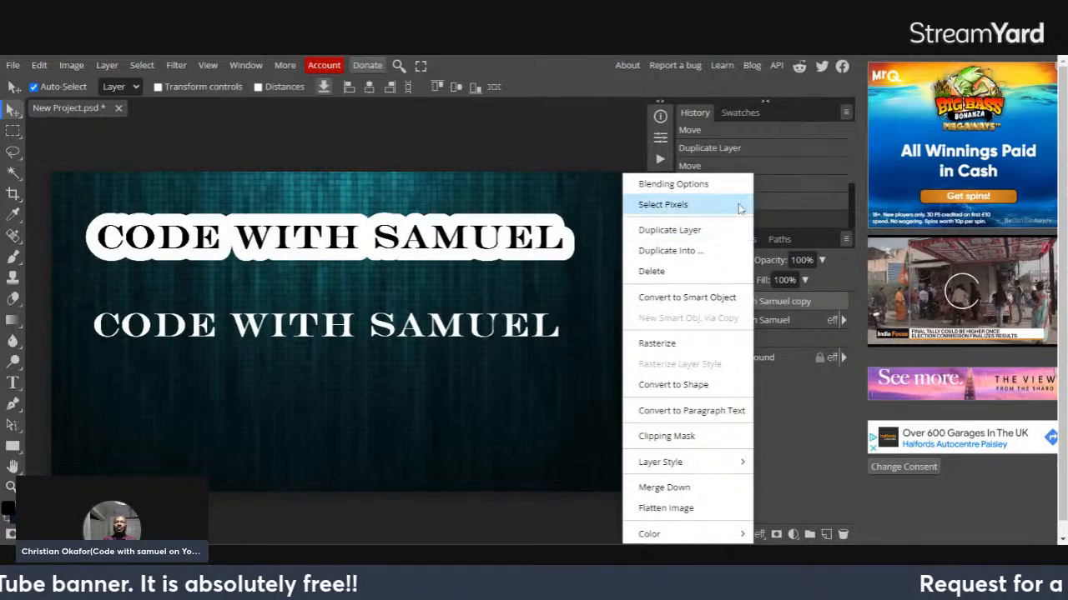
{"action": "left_click", "coordinate": [601, 183]}
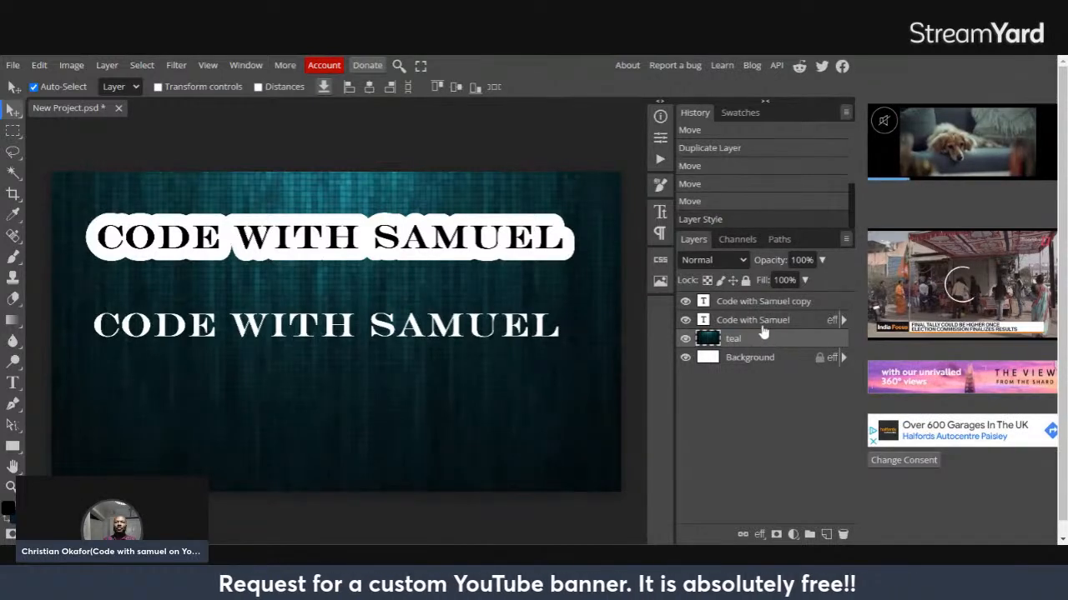
Copy the upper title's layer style and paste it onto the duplicate title text layer below it.
{"action": "left_click", "coordinate": [762, 325]}
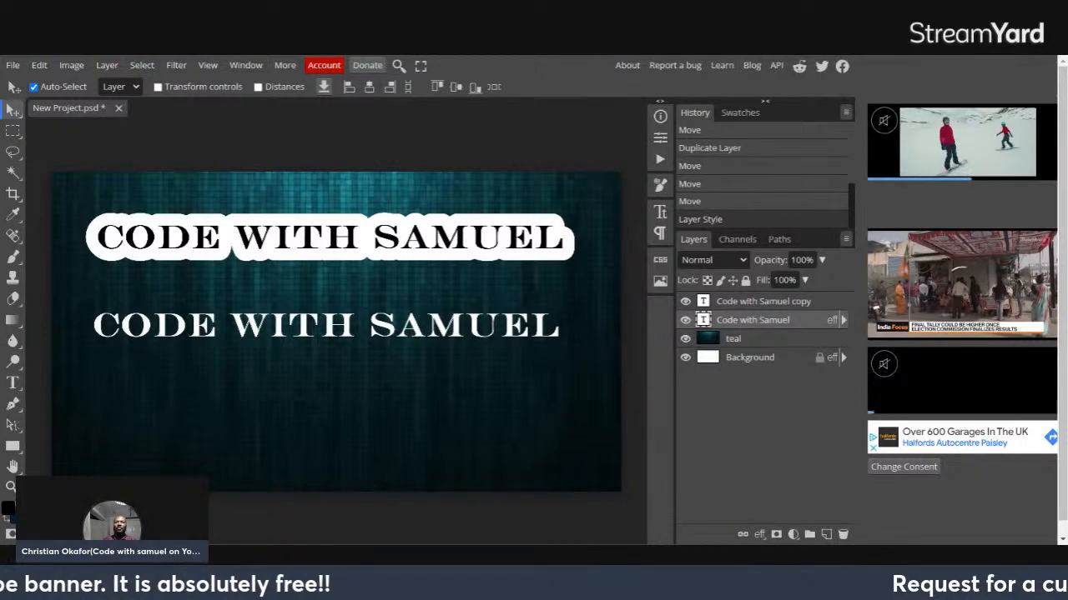
{"action": "right_click", "coordinate": [763, 329]}
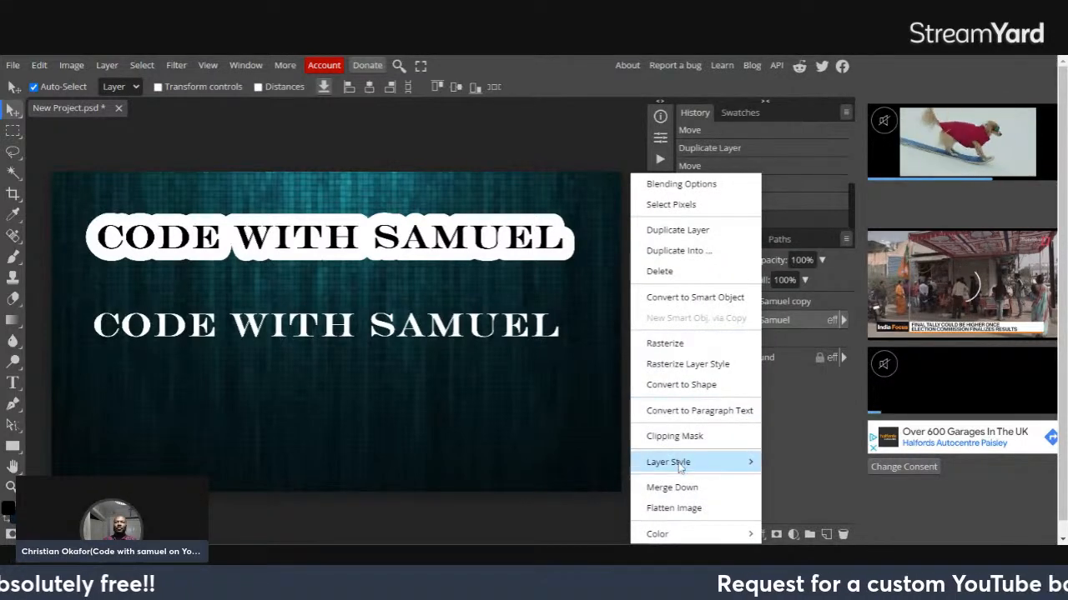
{"action": "mouse_move", "coordinate": [679, 468]}
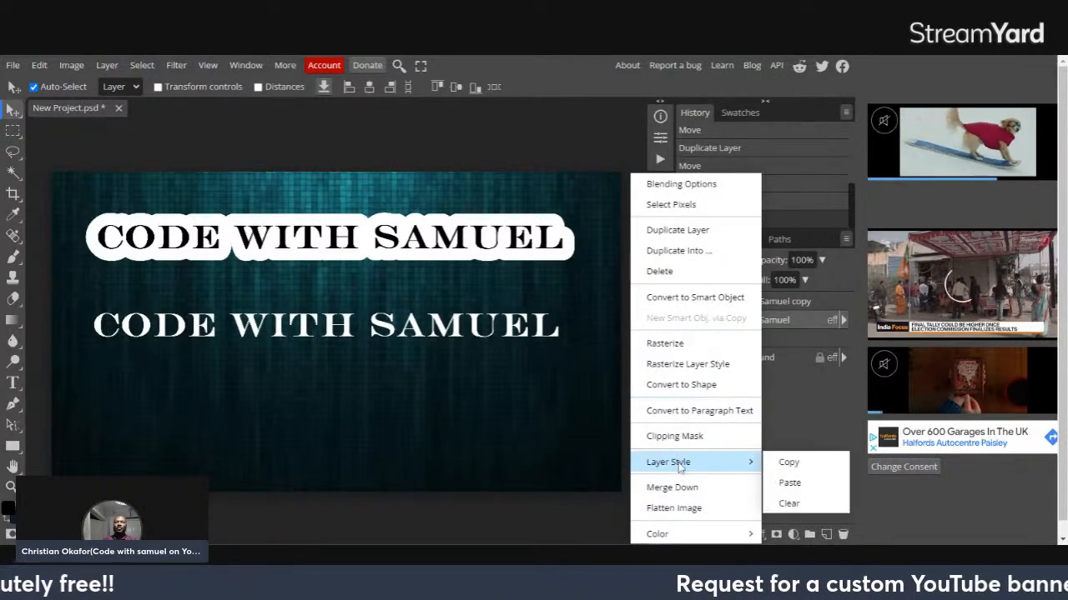
{"action": "left_click", "coordinate": [798, 472]}
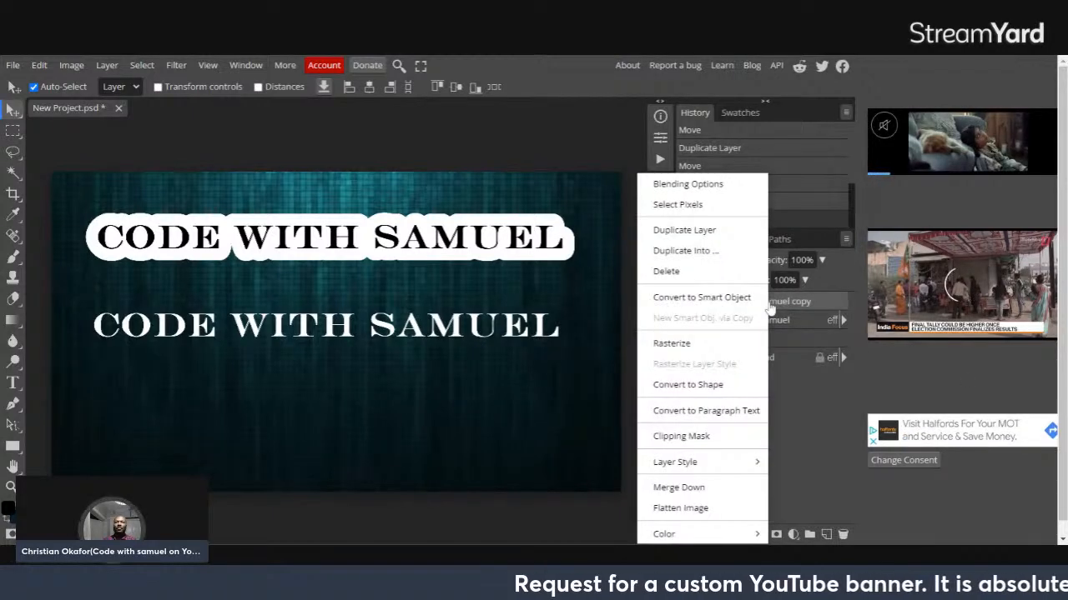
{"action": "mouse_move", "coordinate": [689, 469]}
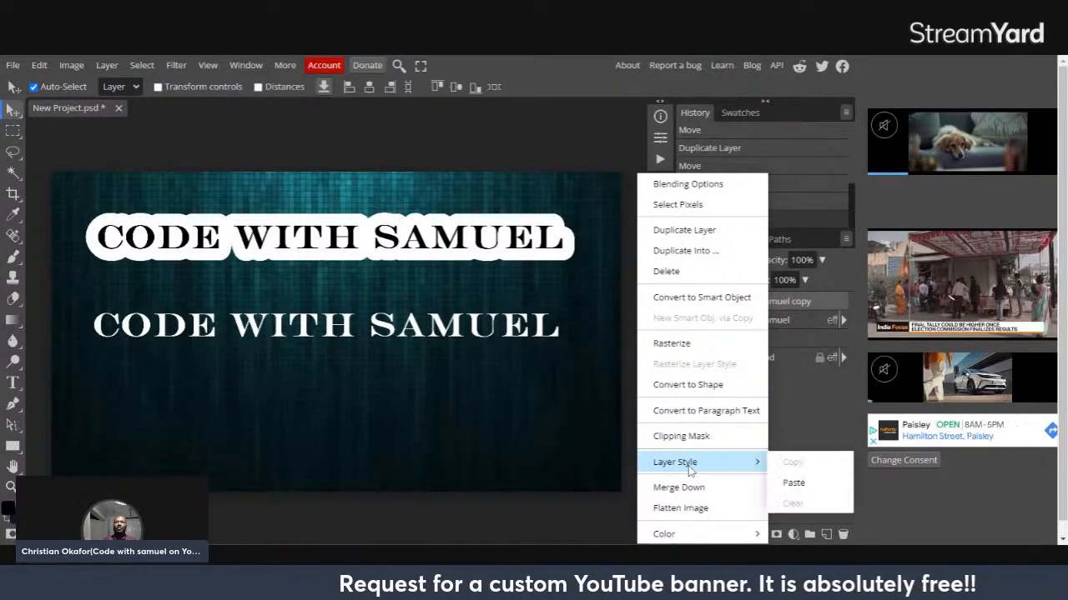
{"action": "left_click", "coordinate": [790, 483]}
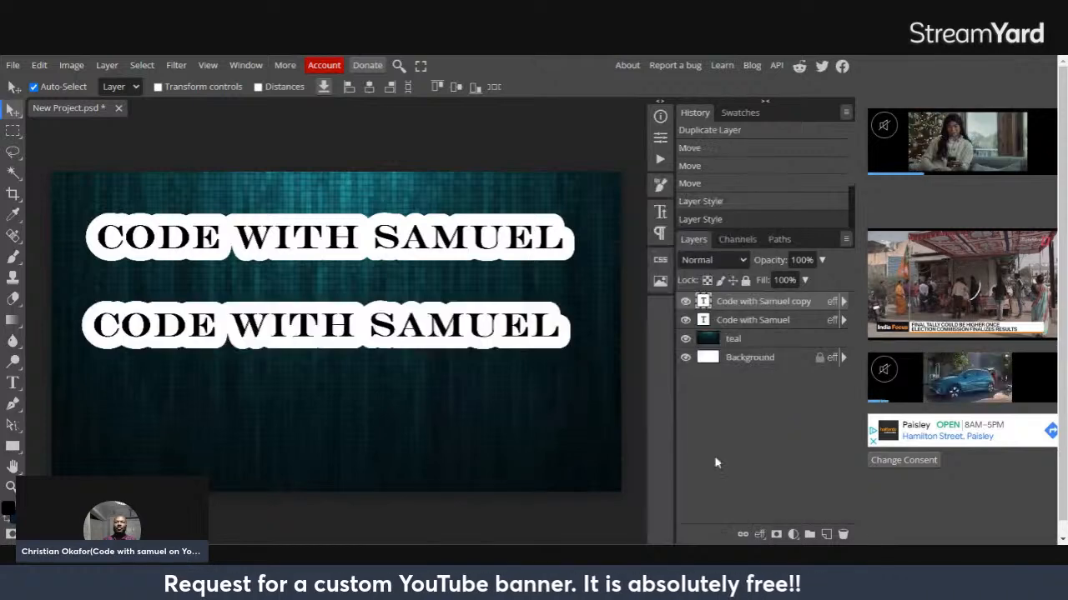